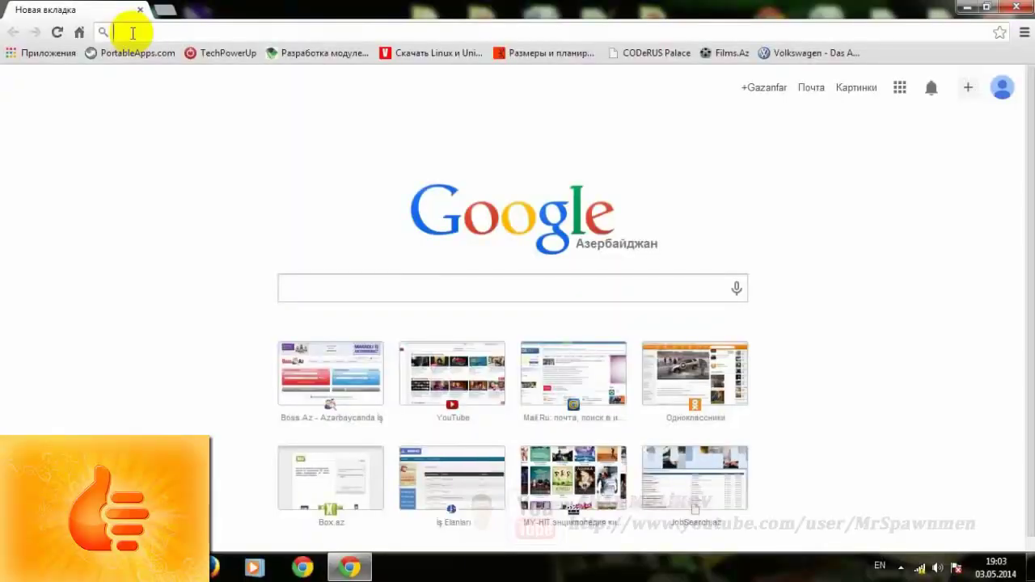
# - Load 192.168.1.1 in Chrome and log in with the admin username and router password
pyautogui.write('192')
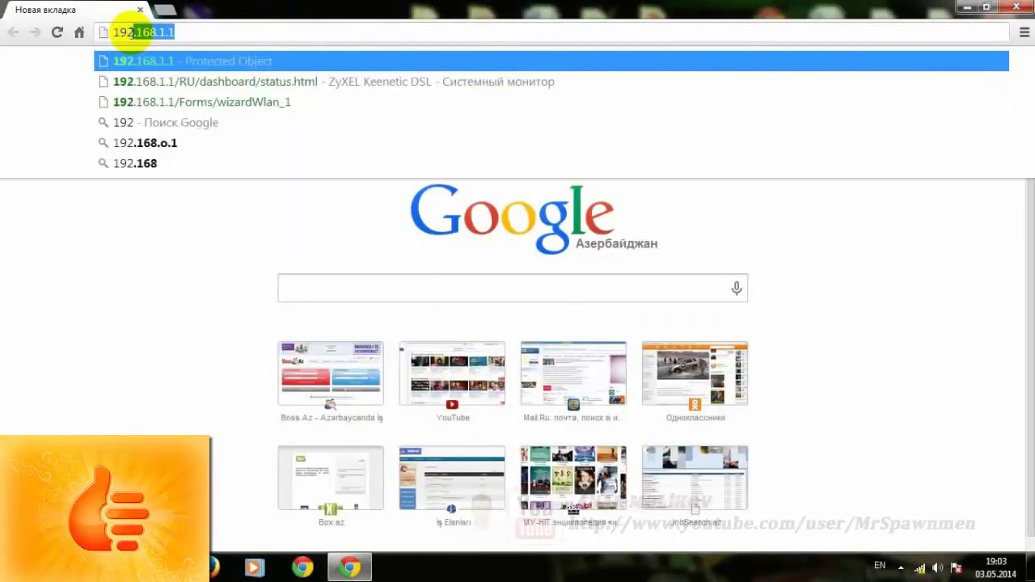
pyautogui.write('.168.1.1')
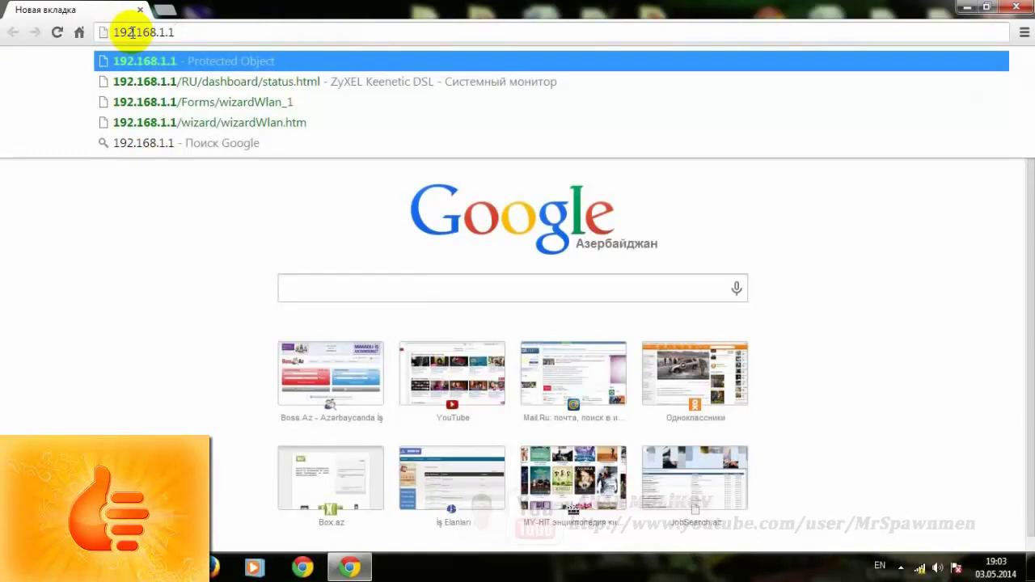
pyautogui.press('Return')
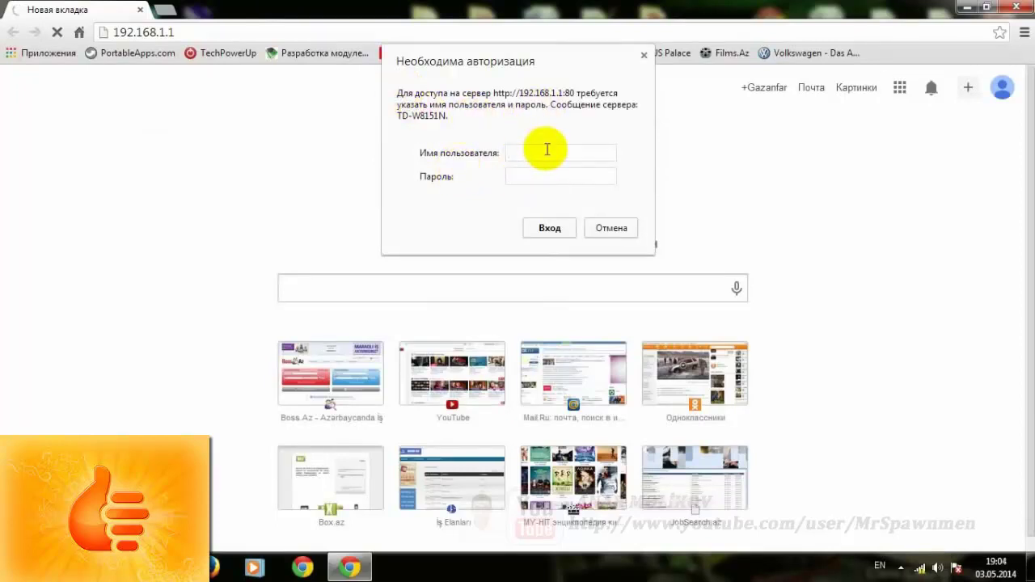
pyautogui.write('admin')
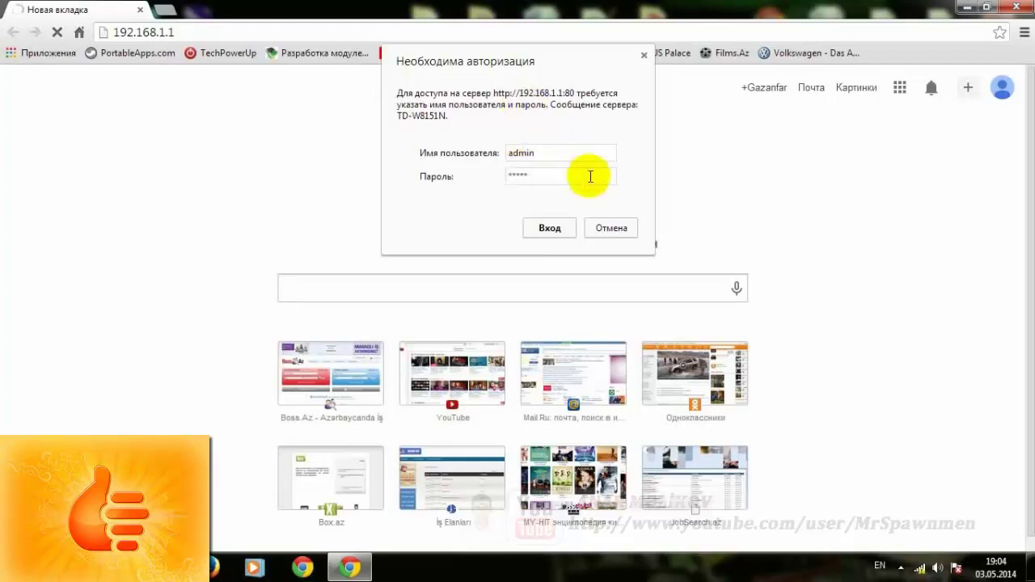
pyautogui.click(580, 95)
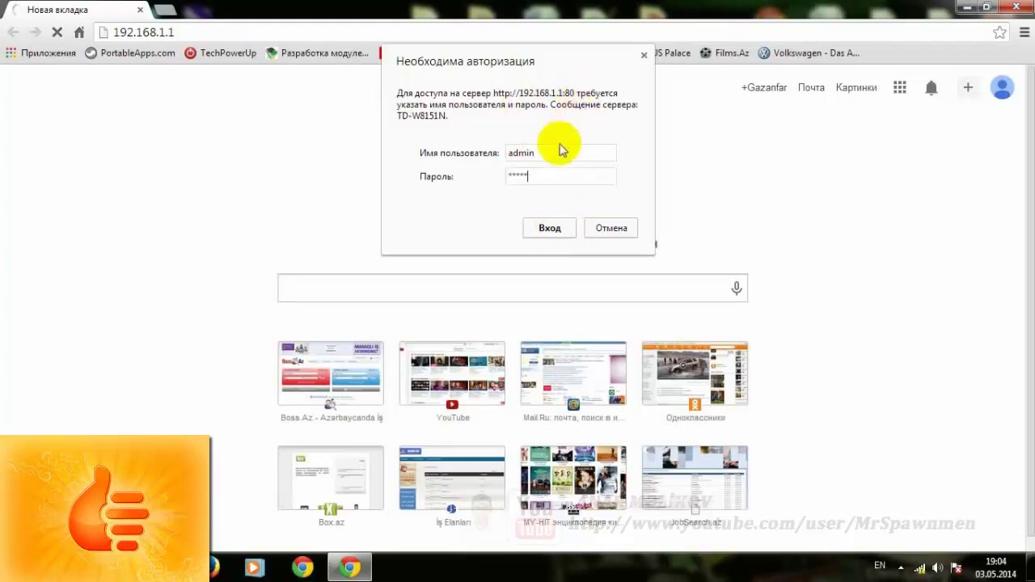
pyautogui.click(551, 230)
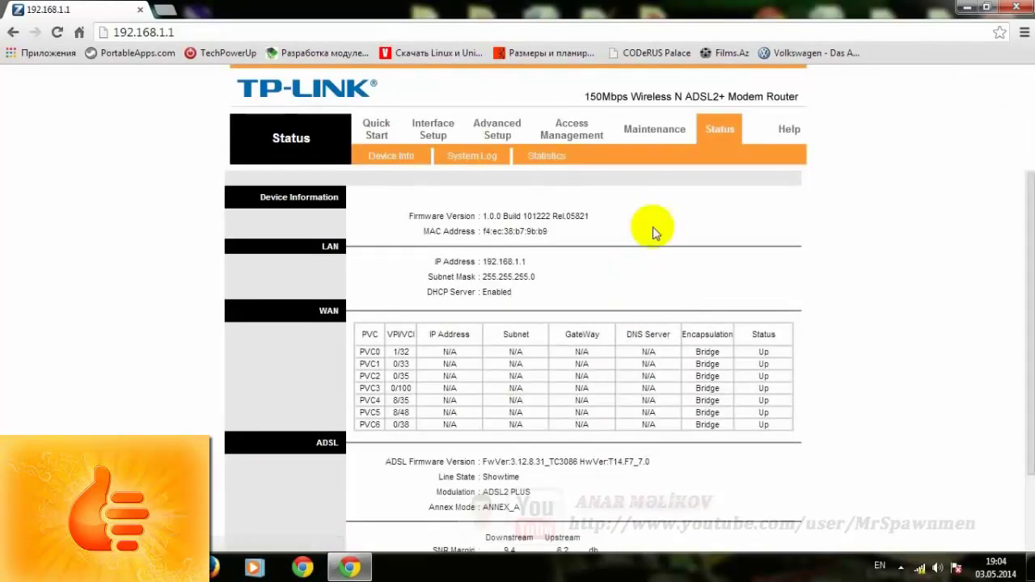
# - Decline translation, look over the Status page's LAN and firmware details, then run the Quick Start wizard
pyautogui.scroll(-2, 605, 340)
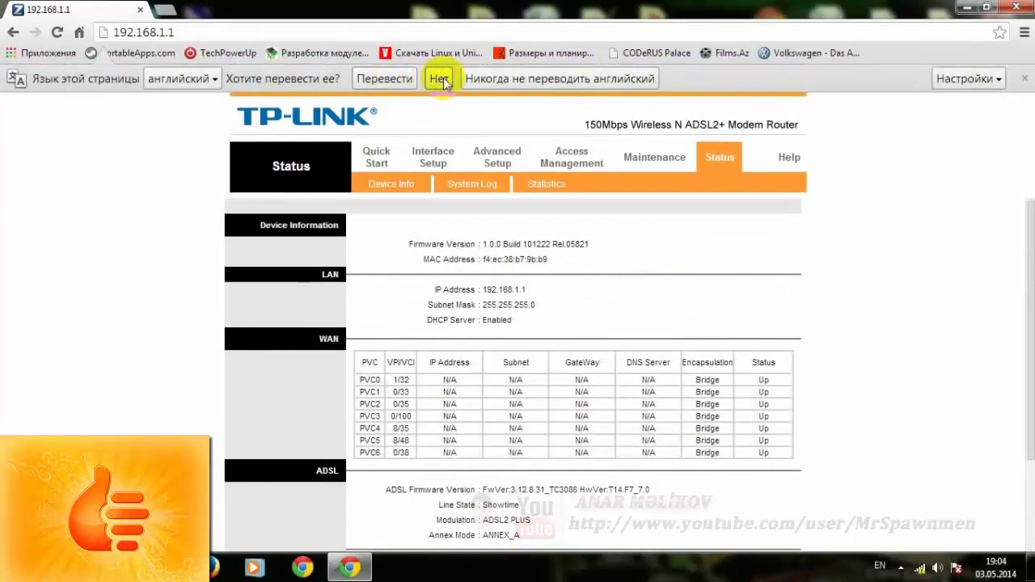
pyautogui.click(439, 79)
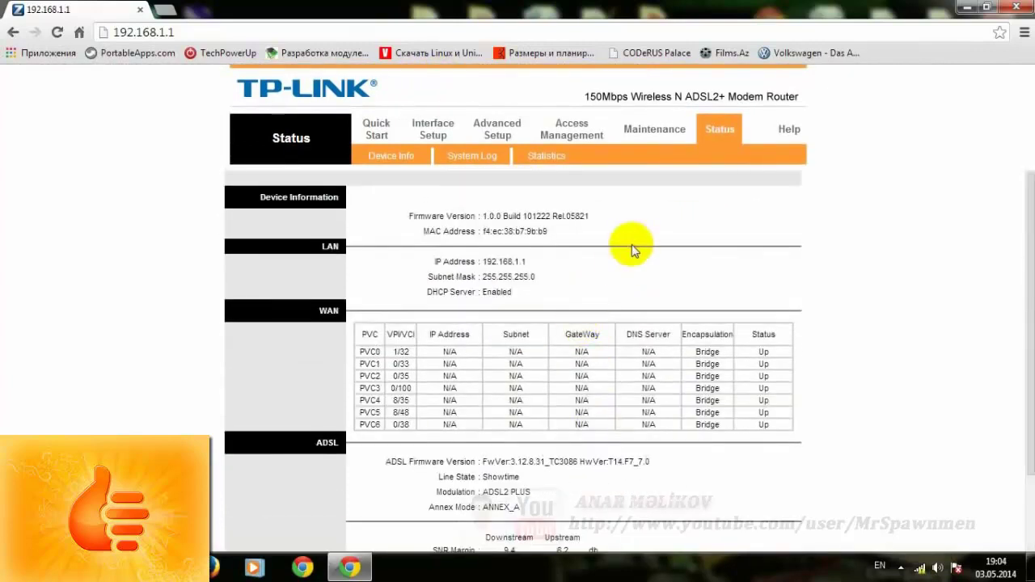
pyautogui.moveTo(495, 294); pyautogui.dragTo(518, 220)
pyautogui.click(518, 220)
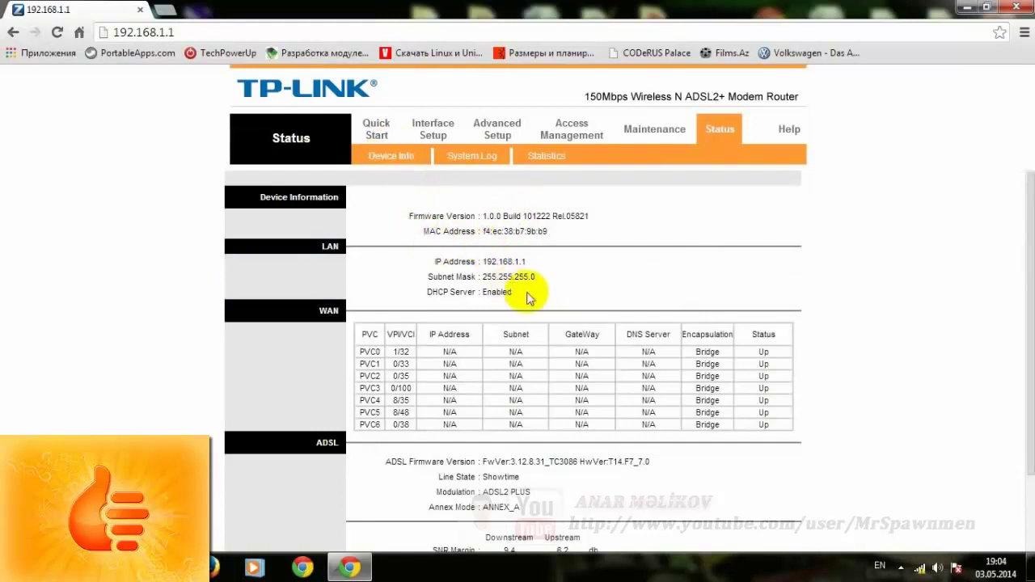
pyautogui.moveTo(527, 298); pyautogui.dragTo(397, 203)
pyautogui.click(396, 198)
pyautogui.click(387, 136)
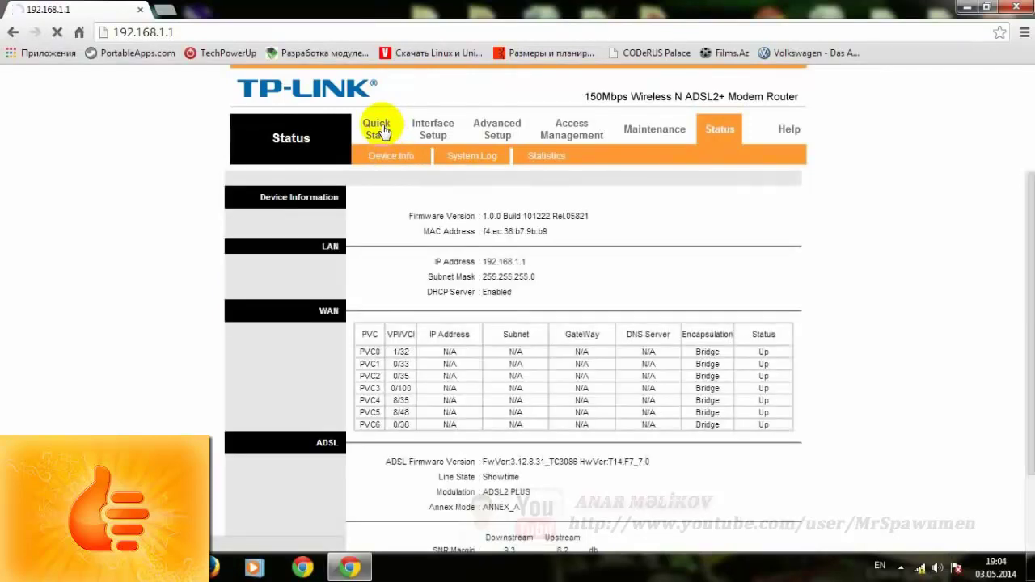
pyautogui.click(506, 378)
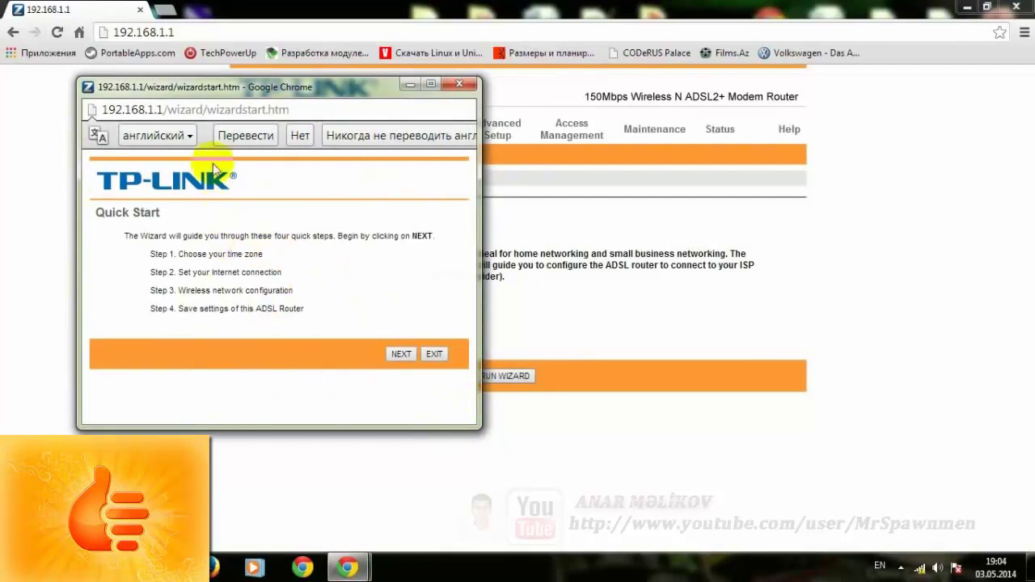
# - Leave the time zone at Greenwich Mean Time (Dublin/London) and advance to ISP Connection Type
pyautogui.click(302, 135)
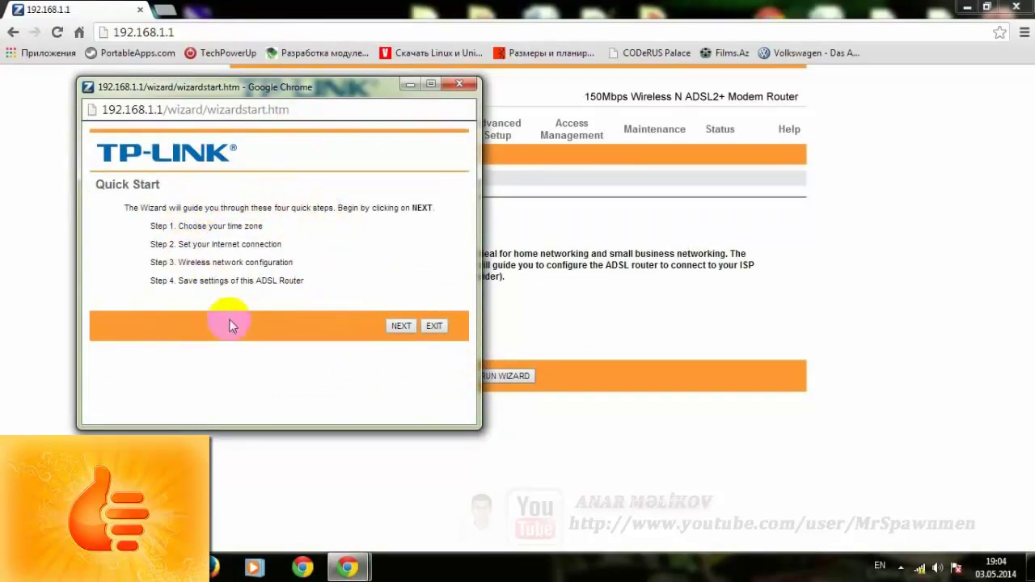
pyautogui.click(402, 326)
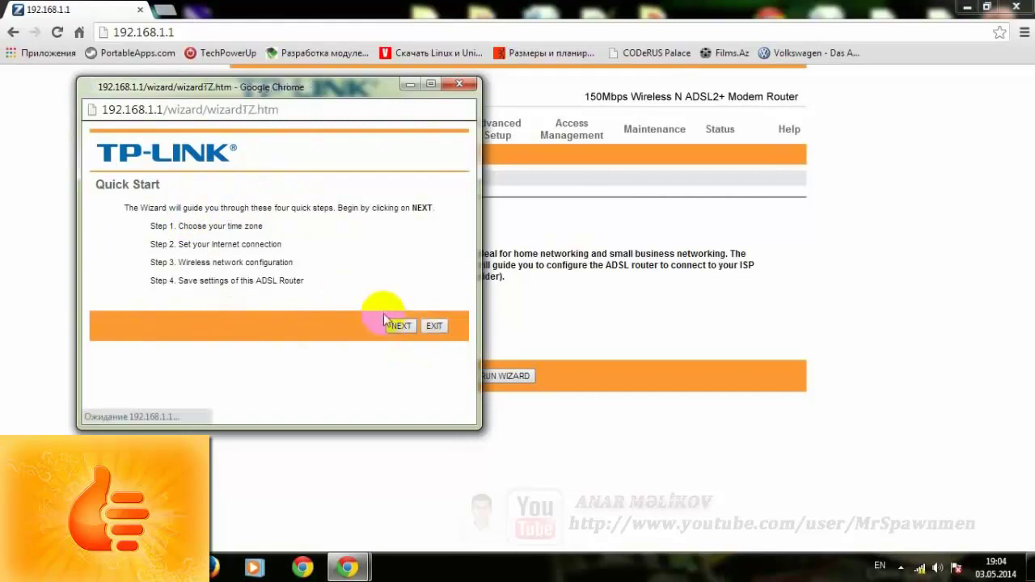
pyautogui.click(300, 135)
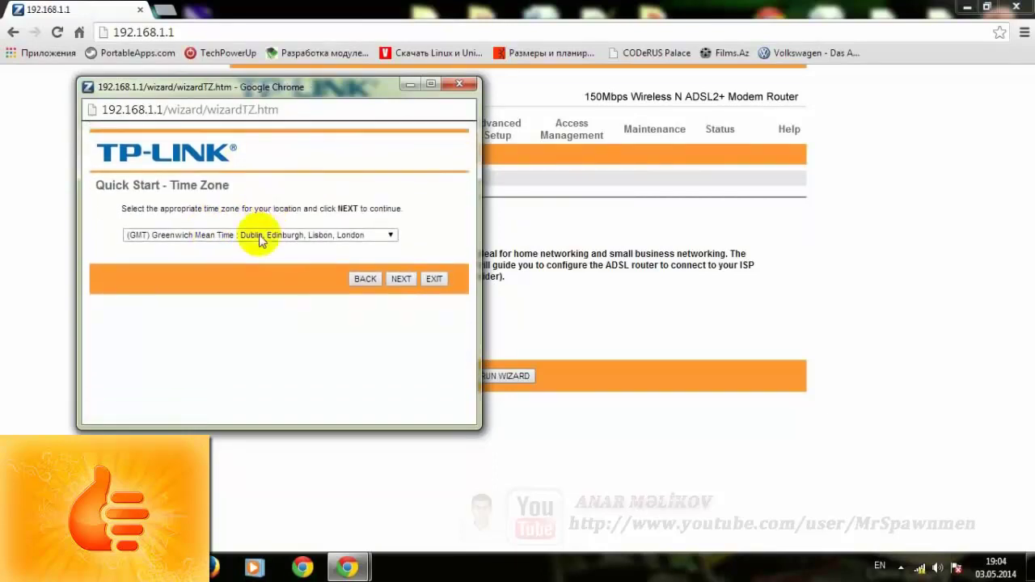
pyautogui.click(257, 236)
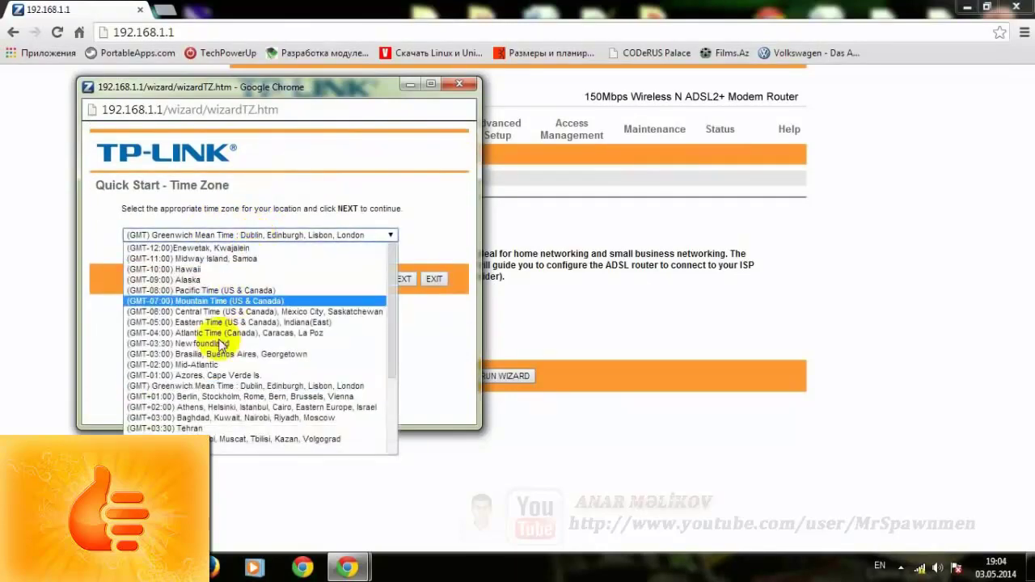
pyautogui.scroll(-4, 241, 374)
pyautogui.scroll(4, 259, 324)
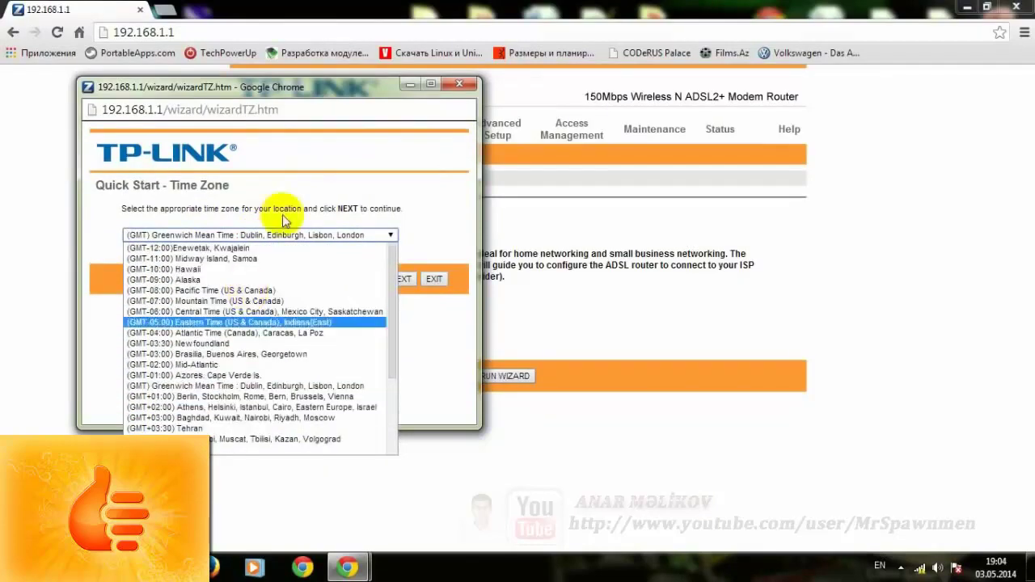
pyautogui.click(273, 204)
pyautogui.click(402, 279)
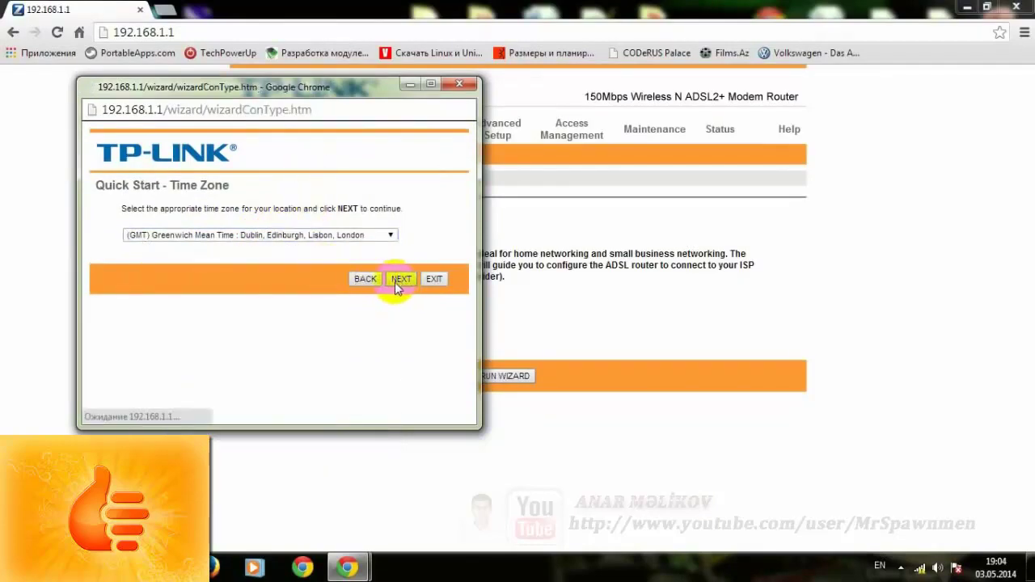
pyautogui.click(300, 135)
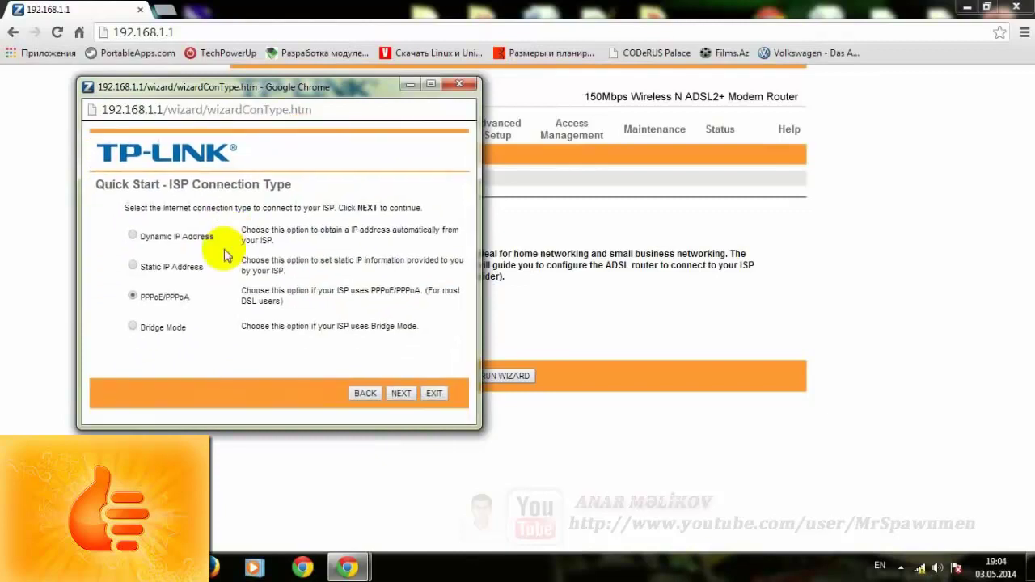
# - Read through the ISP Connection Type page title and its instruction line
pyautogui.click(326, 207)
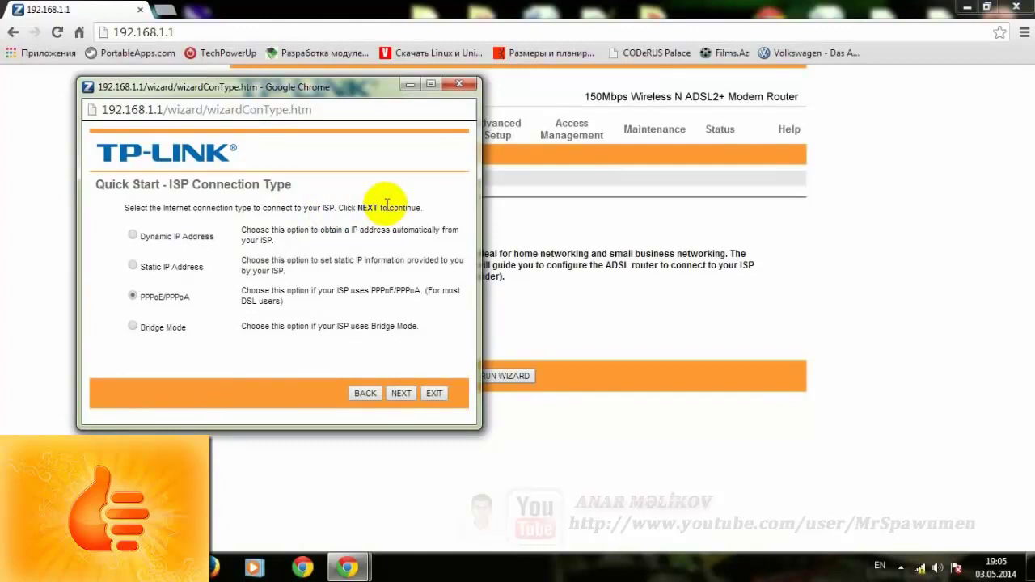
pyautogui.moveTo(120, 203); pyautogui.dragTo(427, 203)
pyautogui.click(429, 209)
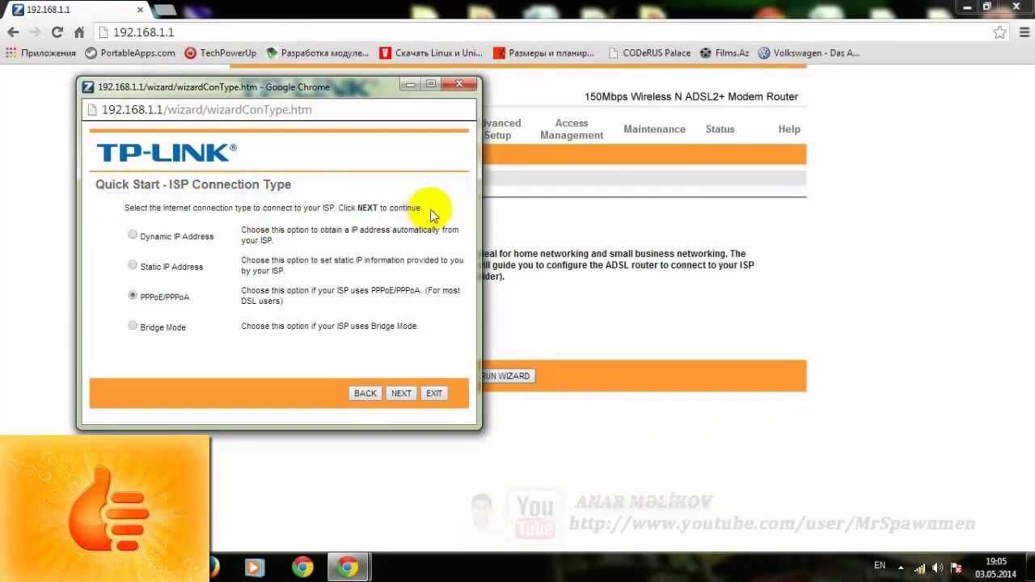
pyautogui.moveTo(437, 209); pyautogui.dragTo(128, 208)
pyautogui.click(190, 185)
pyautogui.click(432, 208)
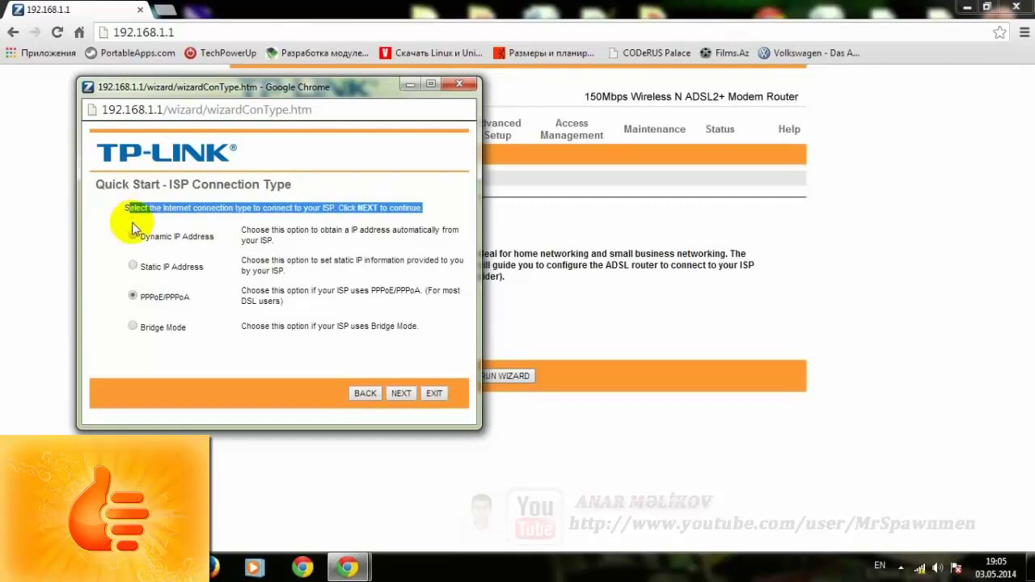
pyautogui.click(235, 235)
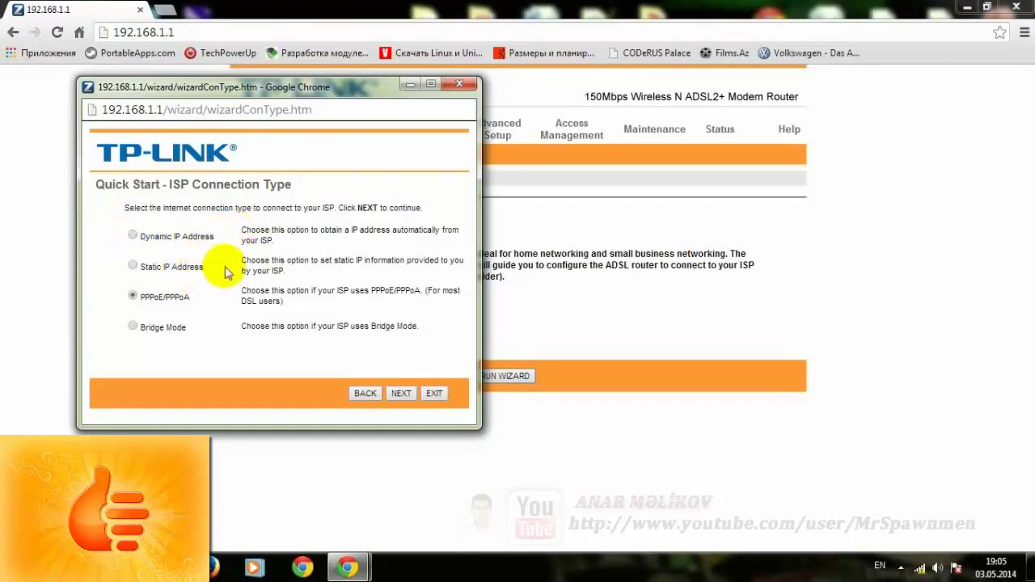
# - Compare the Static IP and PPPoE/PPPoA descriptions, then continue with PPPoE/PPPoA selected
pyautogui.moveTo(244, 260); pyautogui.dragTo(296, 270)
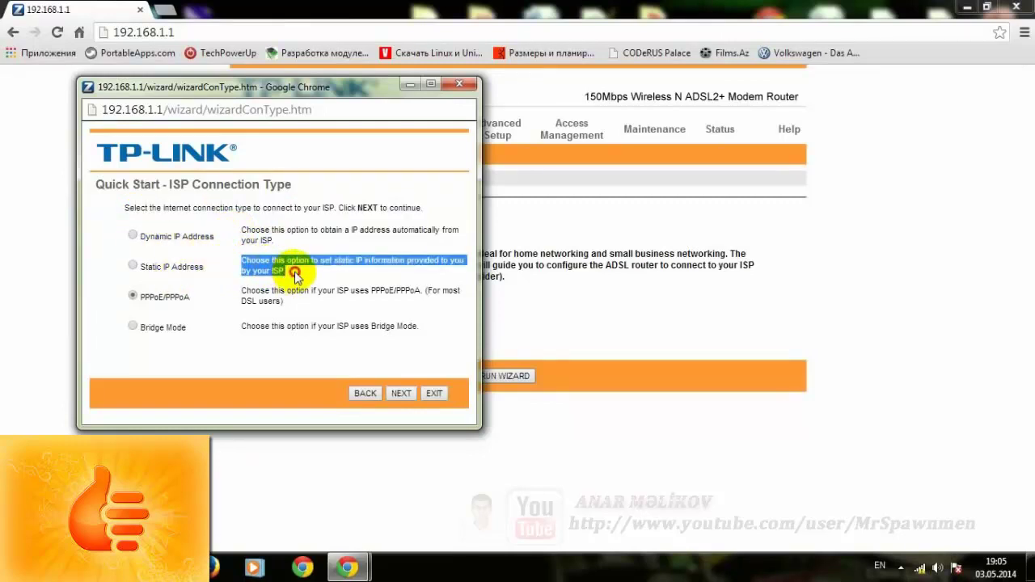
pyautogui.click(298, 275)
pyautogui.tripleClick(249, 266)
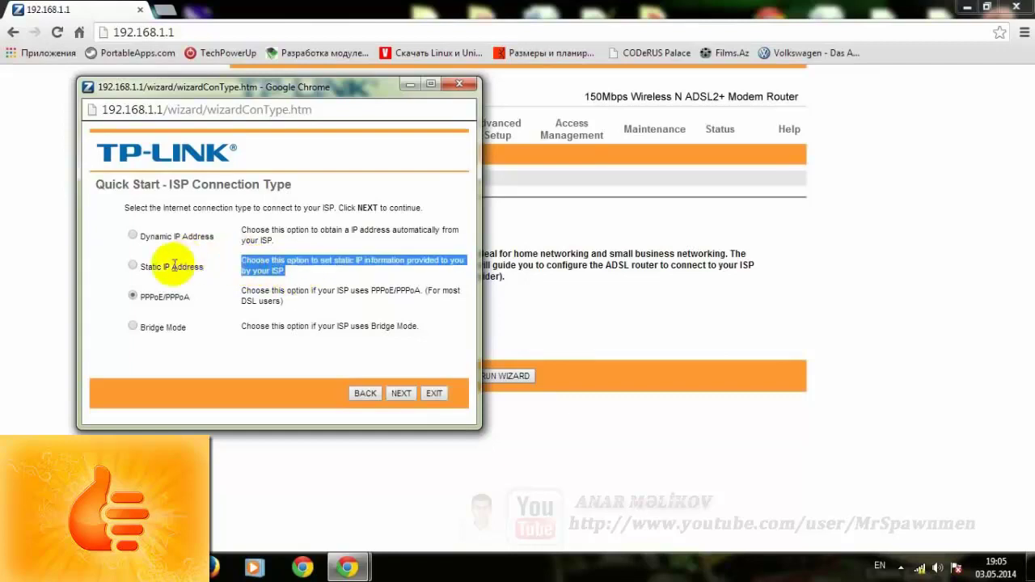
pyautogui.click(350, 279)
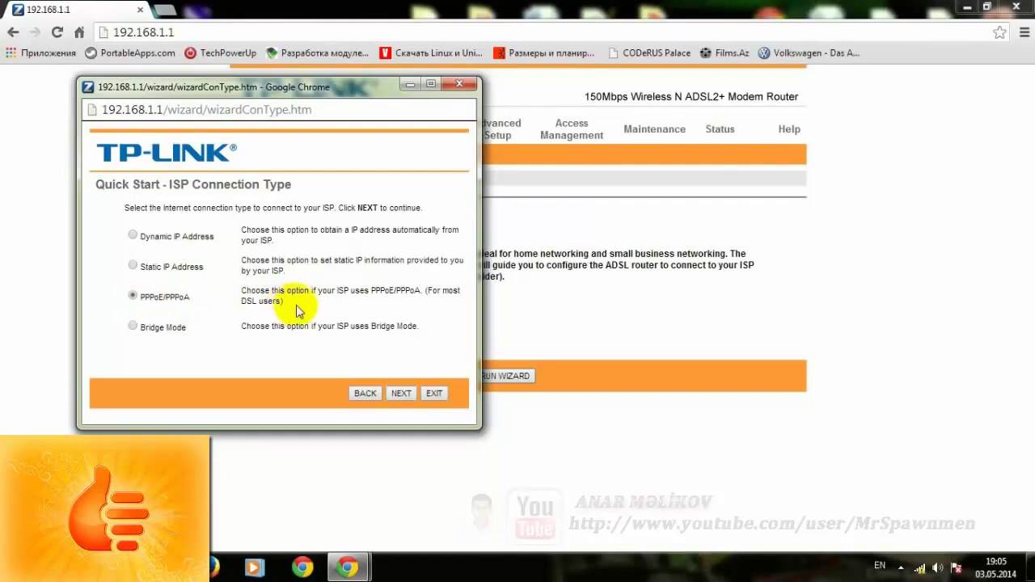
pyautogui.moveTo(287, 301); pyautogui.dragTo(254, 302)
pyautogui.tripleClick(254, 301)
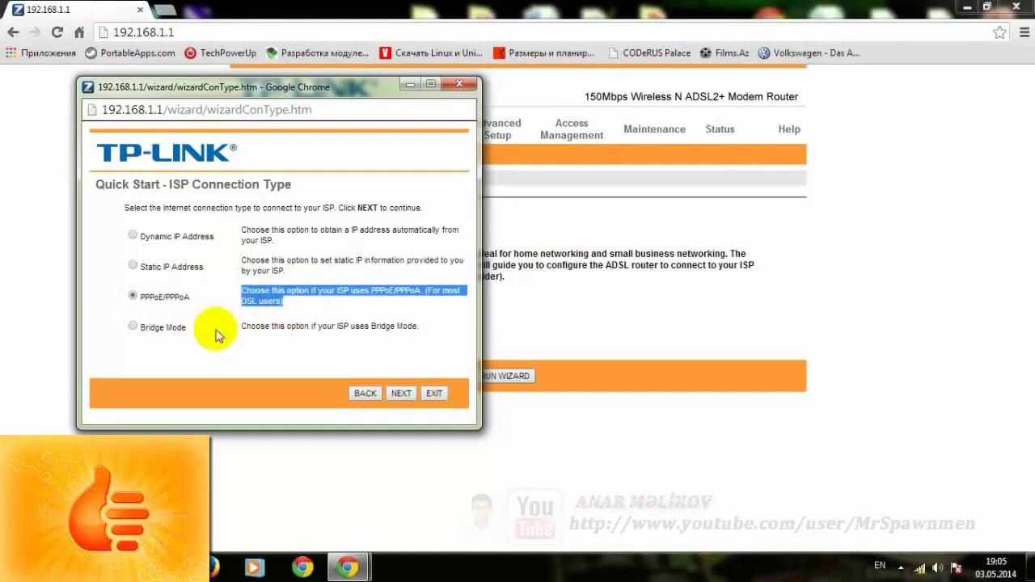
pyautogui.click(421, 329)
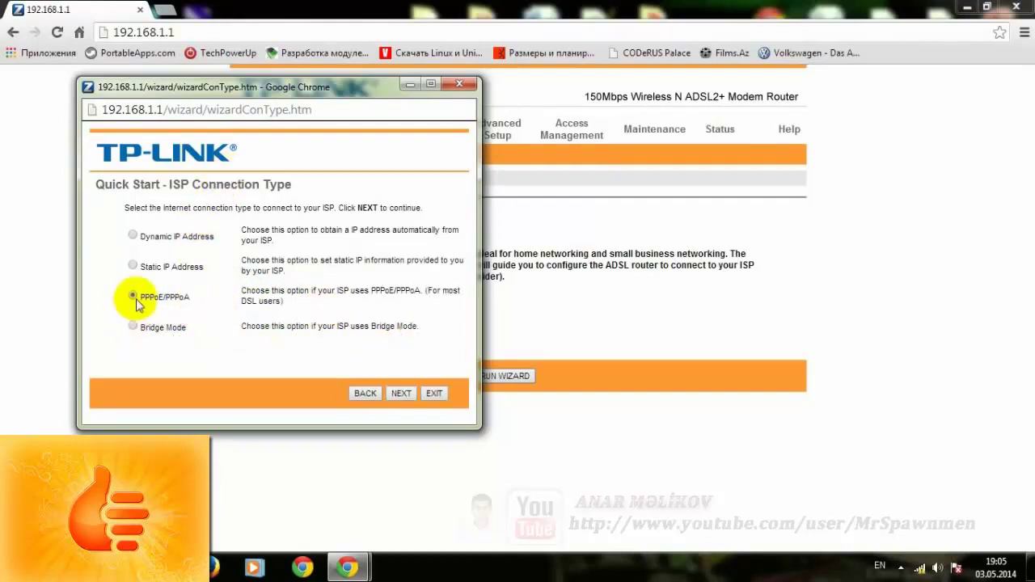
pyautogui.click(402, 395)
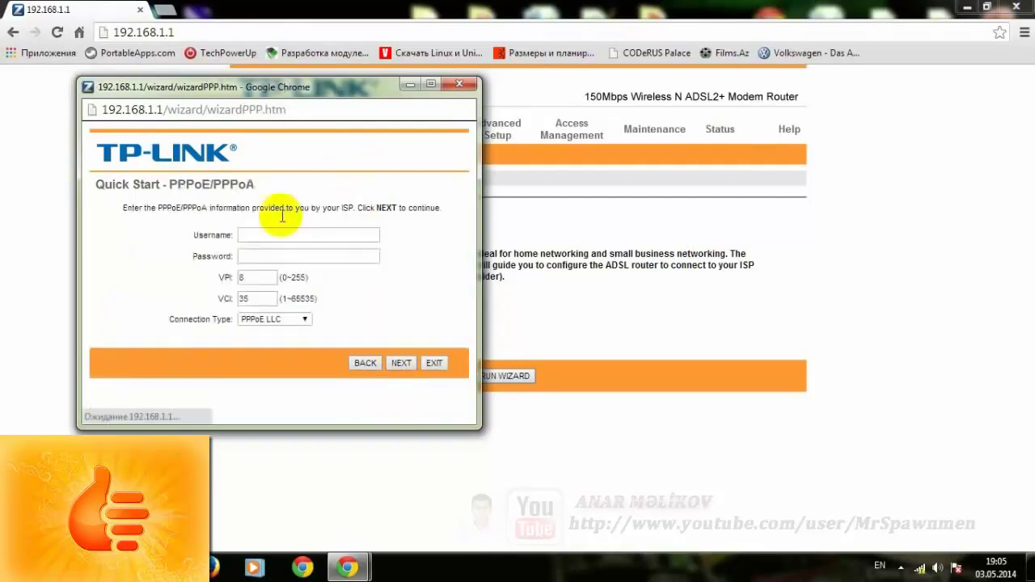
# - Enter the ISP username and password on the PPPoE/PPPoA page
pyautogui.click(300, 136)
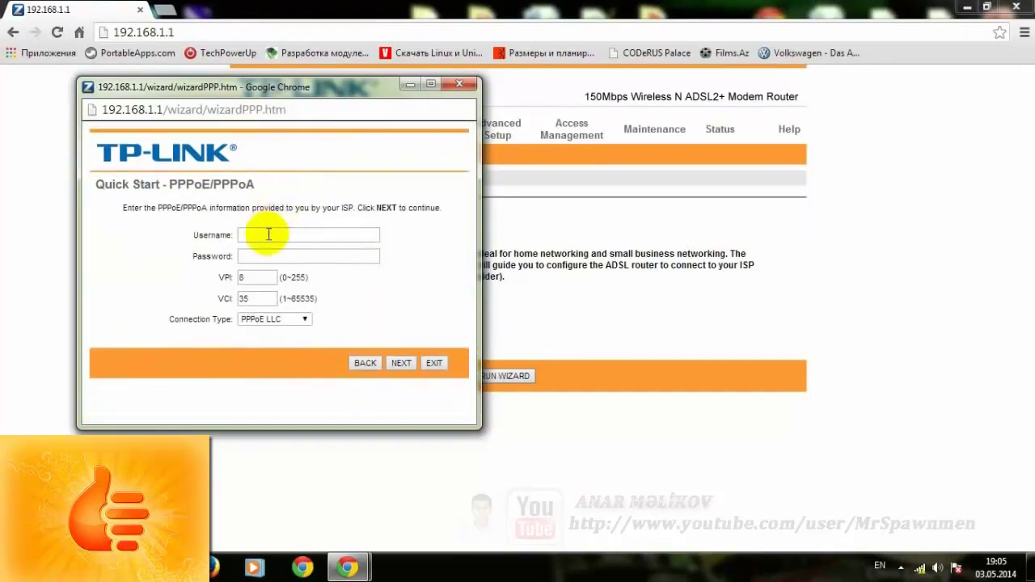
pyautogui.click(266, 235)
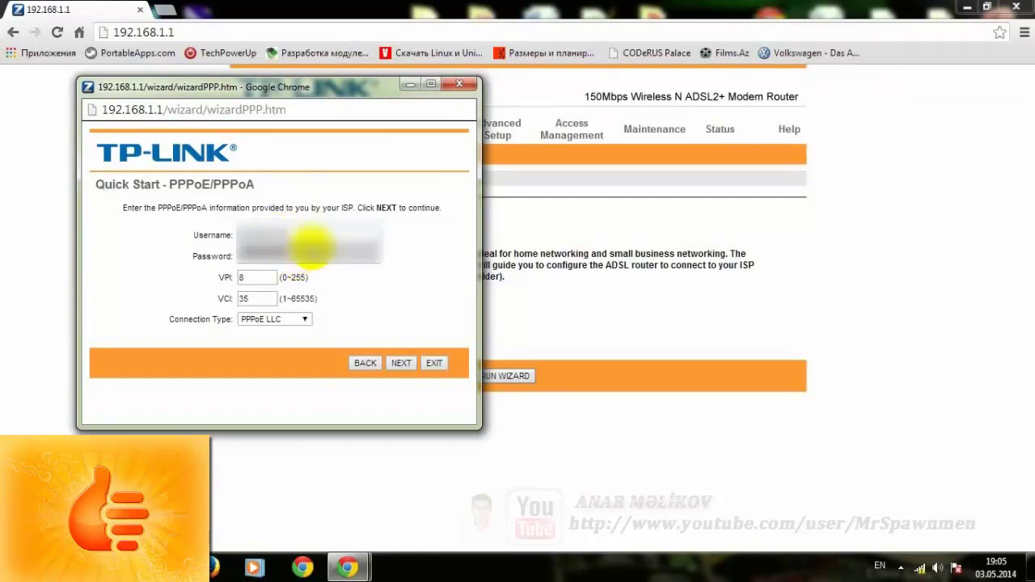
pyautogui.moveTo(298, 235); pyautogui.dragTo(184, 245)
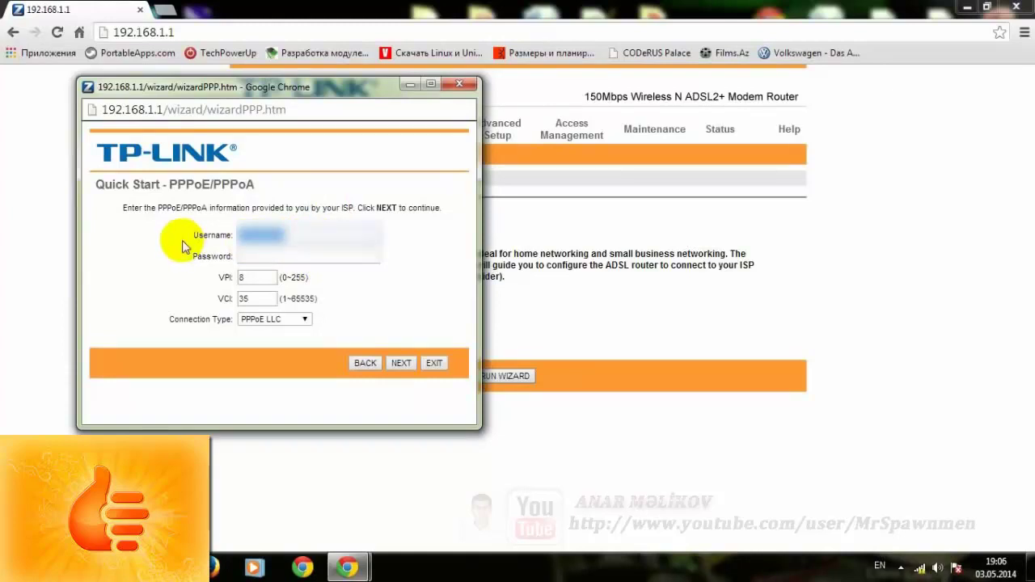
pyautogui.click(254, 255)
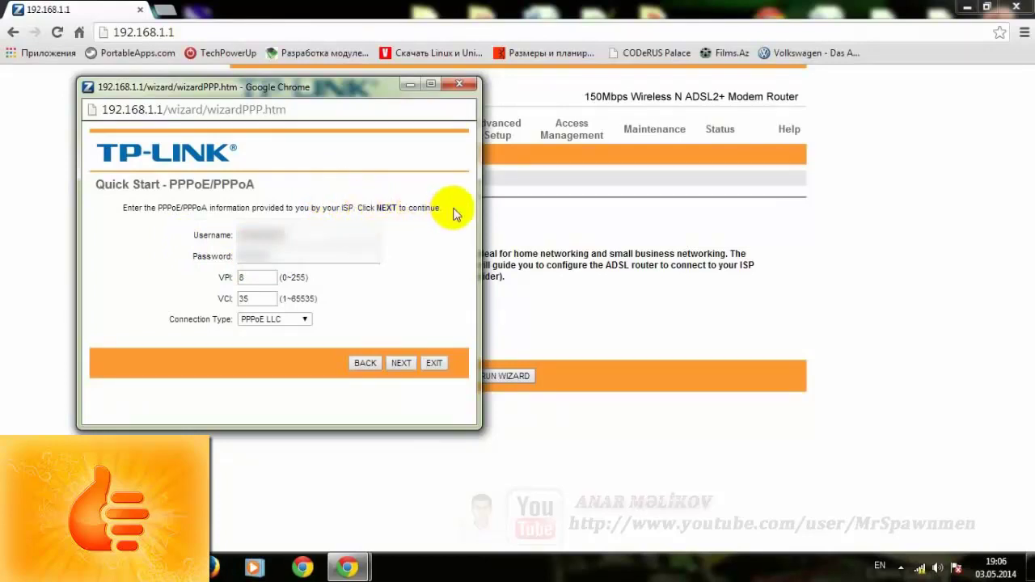
pyautogui.moveTo(453, 213); pyautogui.dragTo(148, 212)
pyautogui.click(321, 212)
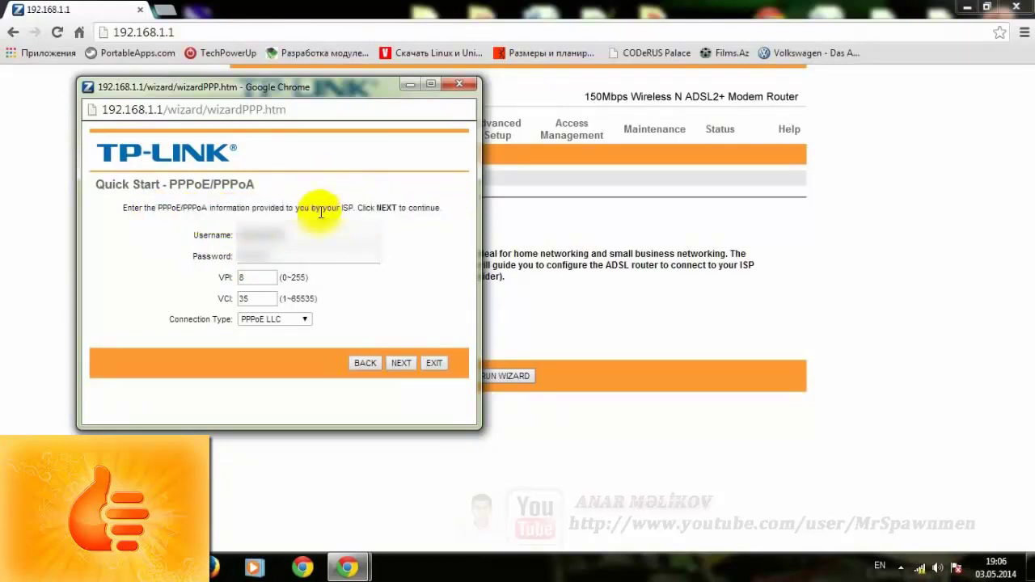
# - Change VPI from 8 to 0, leaving VCI at 35
pyautogui.click(262, 277)
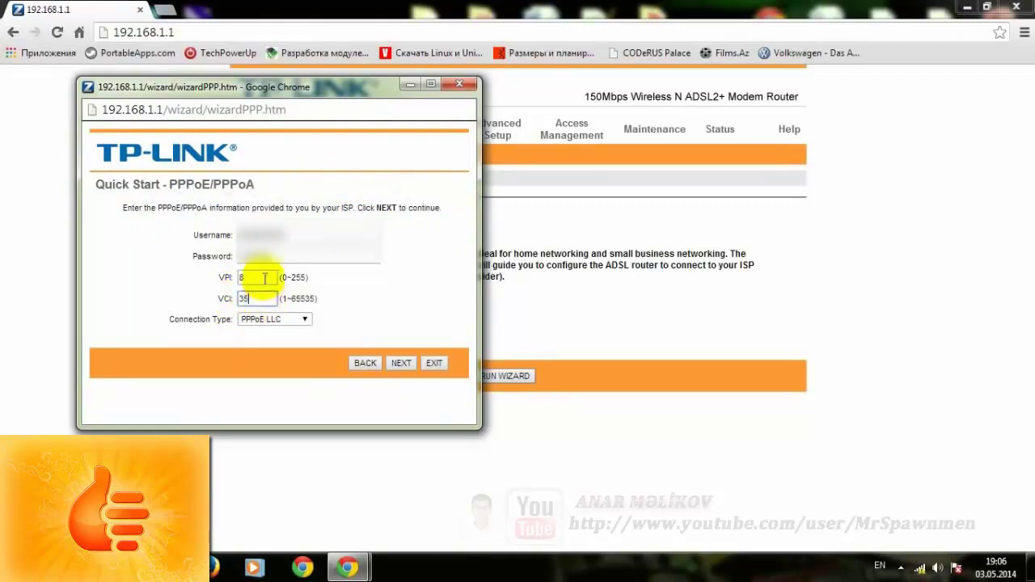
pyautogui.click(256, 299)
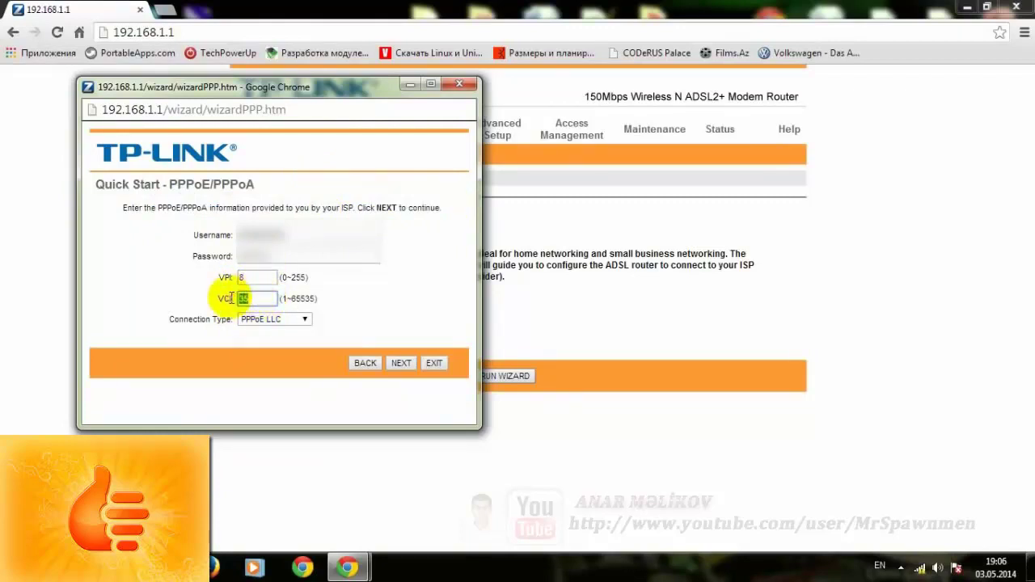
pyautogui.click(255, 277)
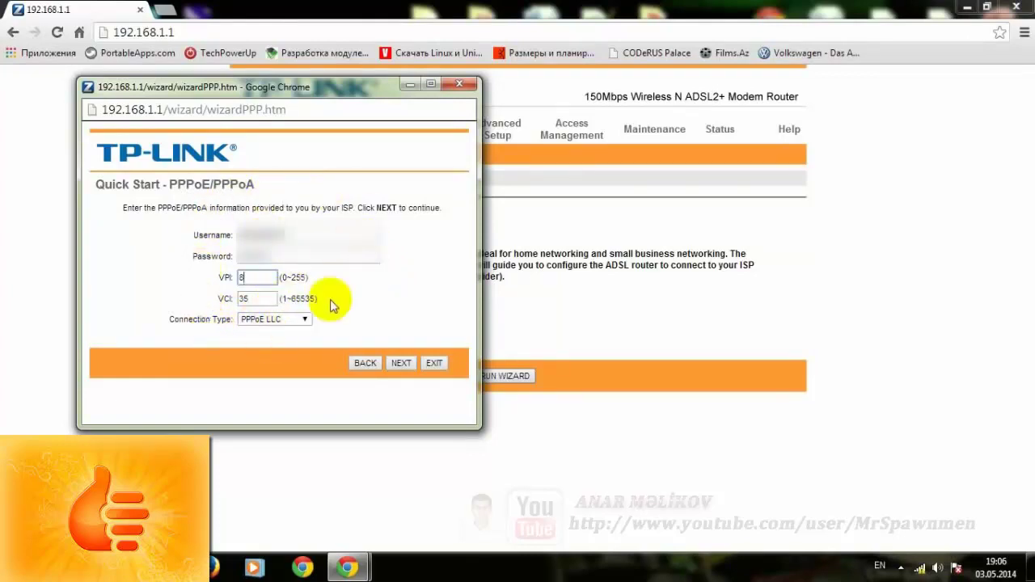
pyautogui.click(305, 236)
pyautogui.click(300, 255)
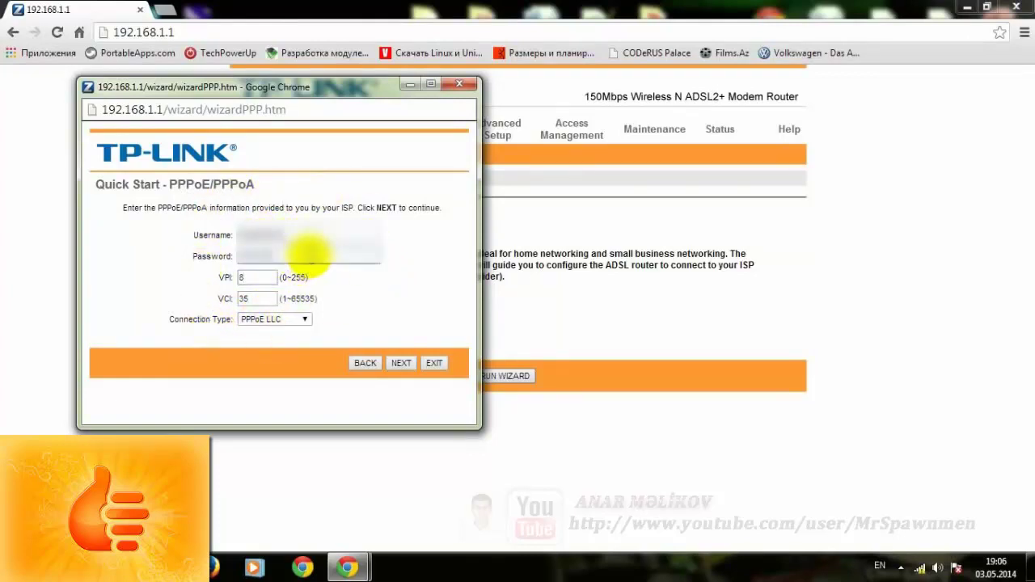
pyautogui.click(264, 298)
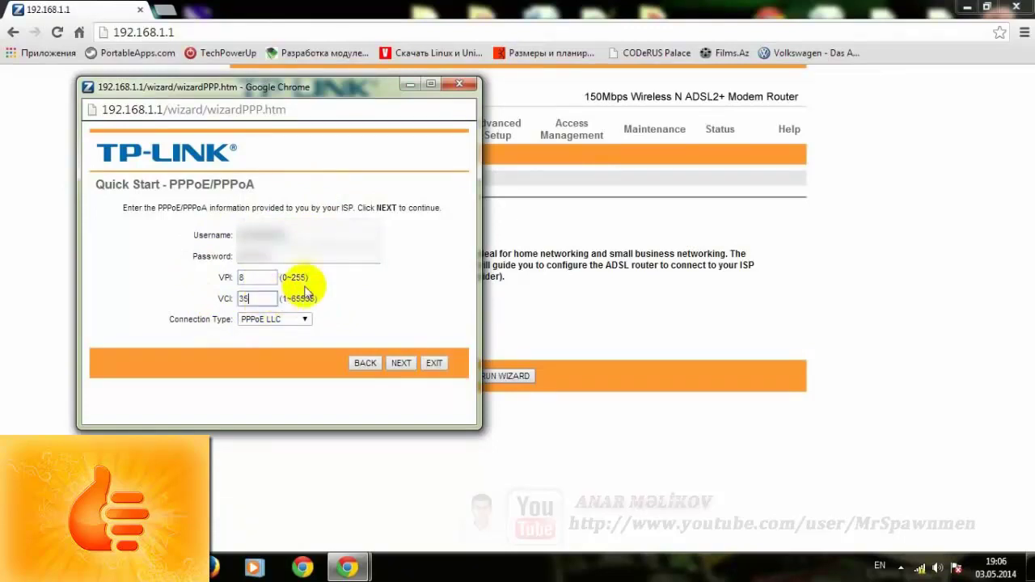
pyautogui.doubleClick(261, 277)
pyautogui.click(257, 299)
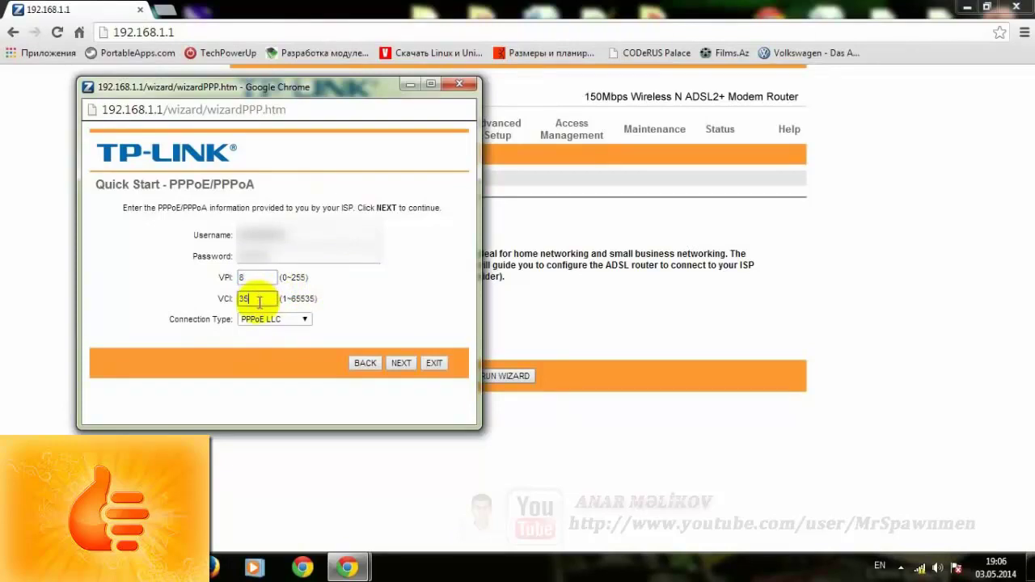
pyautogui.doubleClick(258, 278)
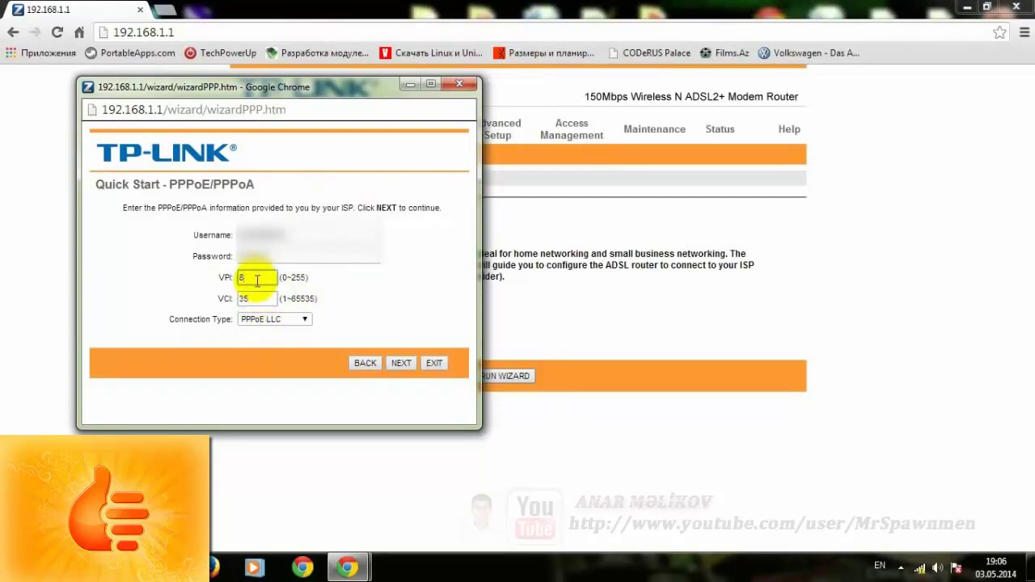
pyautogui.write('0')
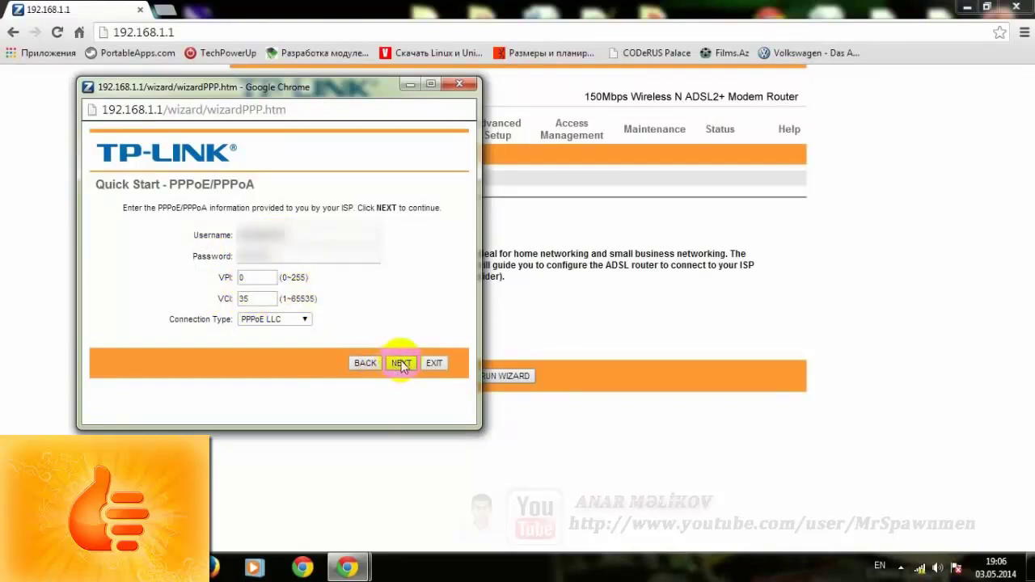
# - Keep PPPoE LLC as the connection type and continue to the wireless step
pyautogui.click(300, 319)
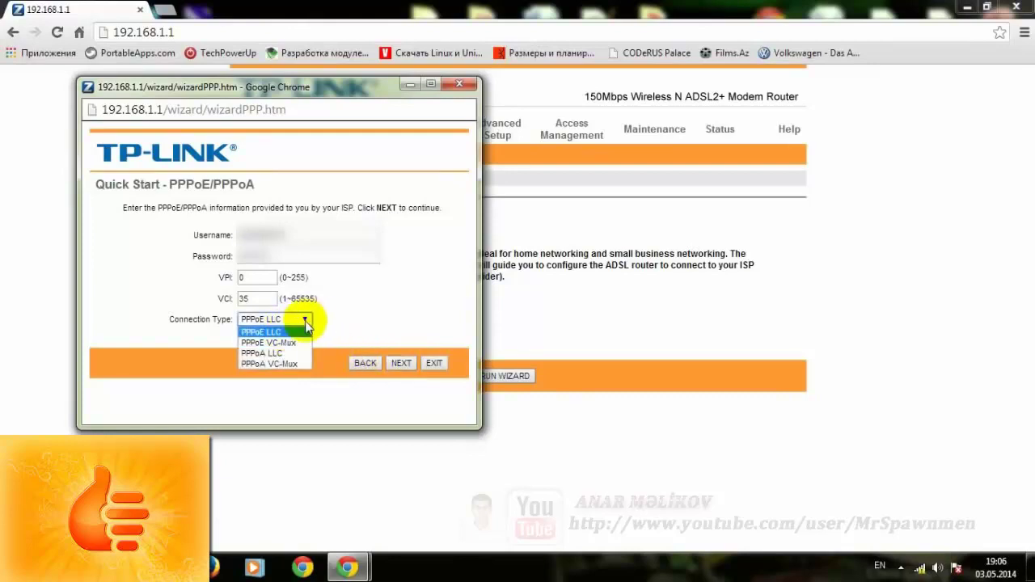
pyautogui.click(360, 307)
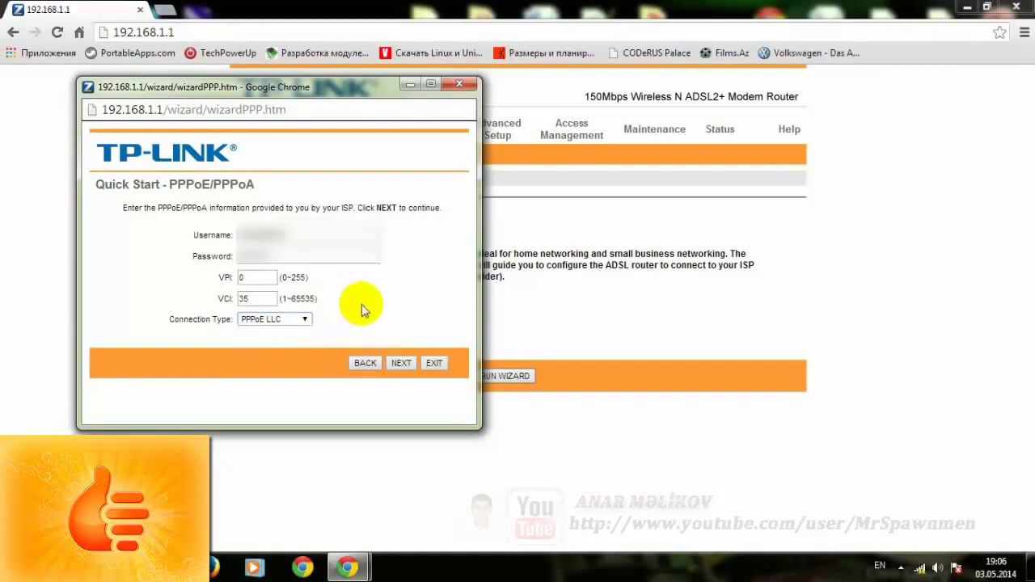
pyautogui.click(288, 318)
pyautogui.click(353, 306)
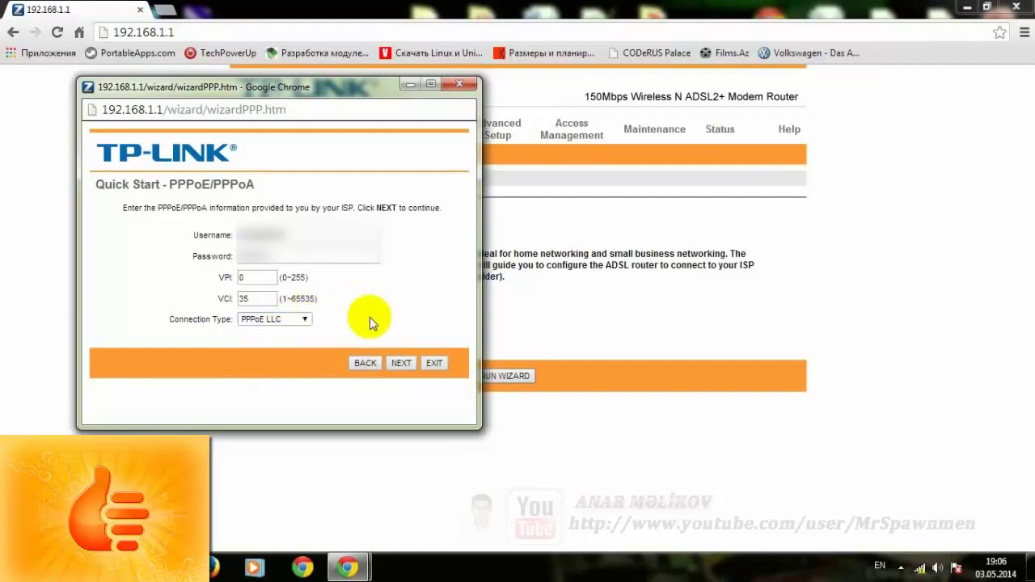
pyautogui.click(395, 365)
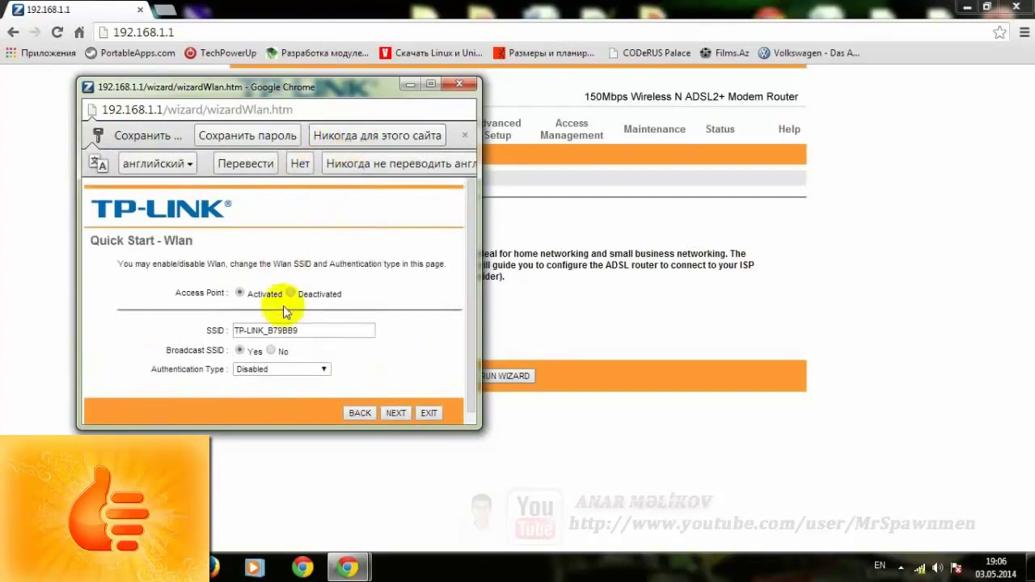
# - Set Authentication Type to WPA-PSK/WPA2-PSK, keeping TKIP/AES encryption
pyautogui.moveTo(471, 245); pyautogui.dragTo(469, 254)
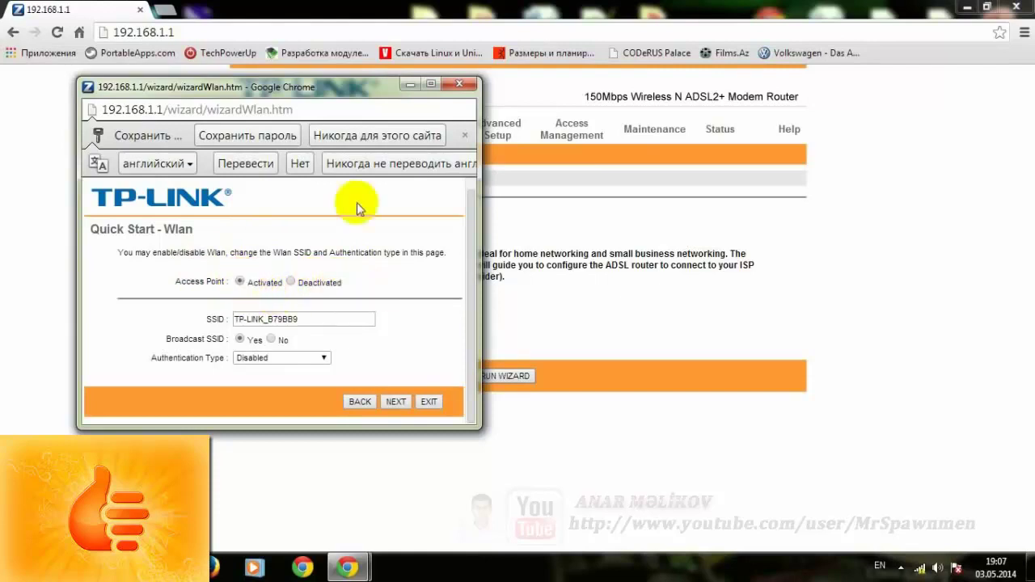
pyautogui.click(300, 164)
pyautogui.click(347, 136)
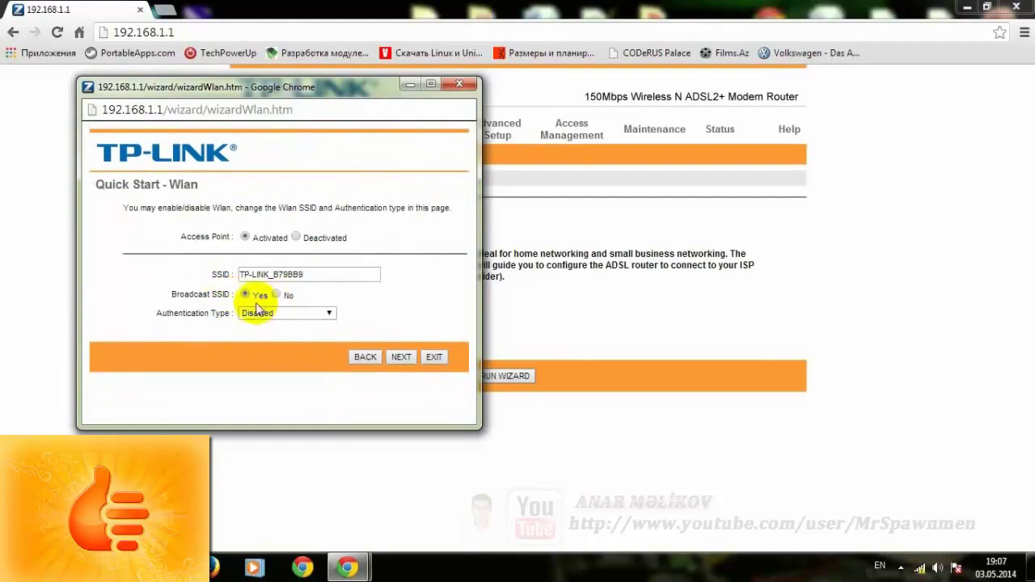
pyautogui.click(296, 314)
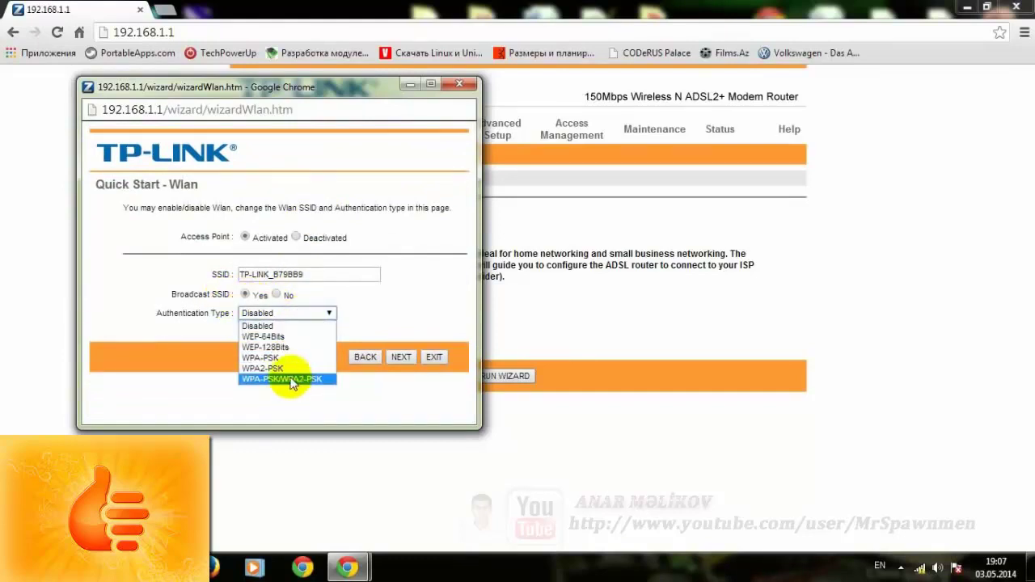
pyautogui.click(279, 380)
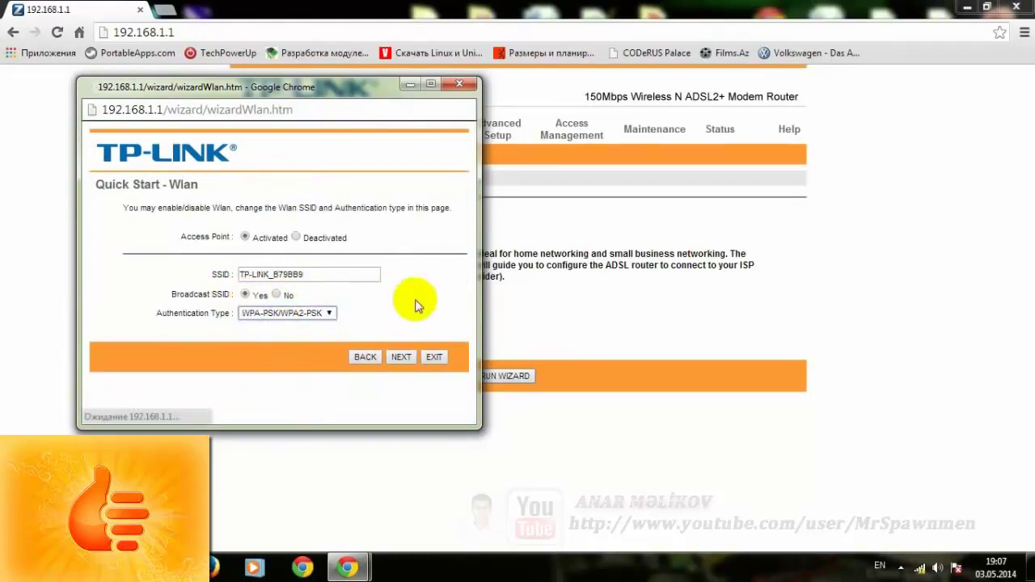
pyautogui.click(309, 135)
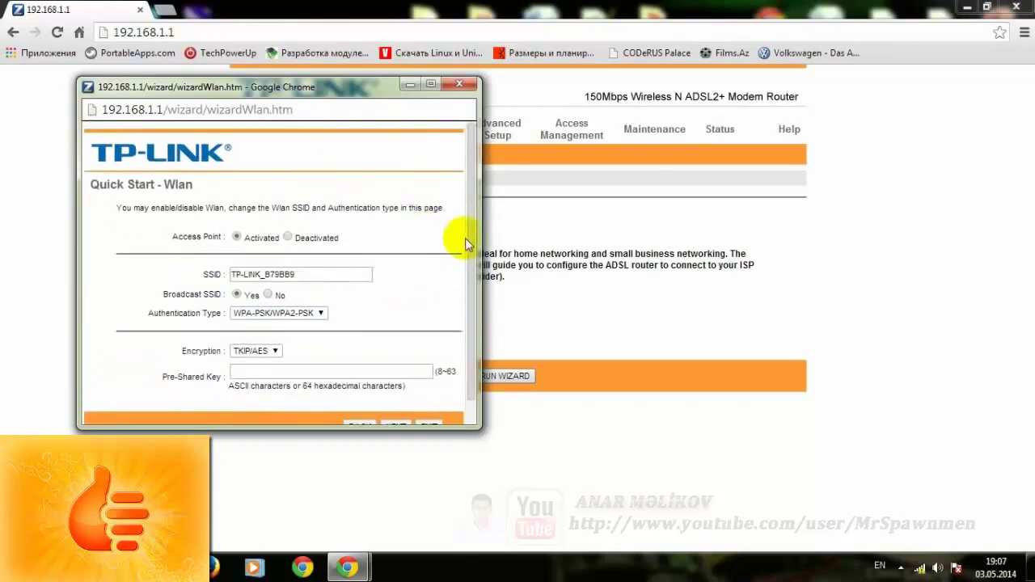
pyautogui.click(469, 267)
pyautogui.moveTo(469, 268); pyautogui.dragTo(307, 294)
pyautogui.click(307, 289)
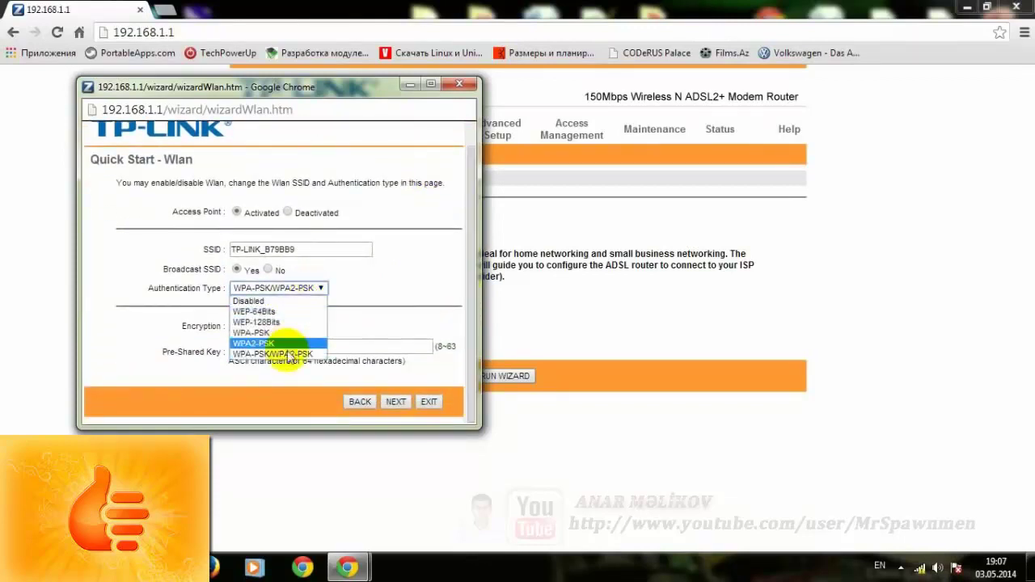
pyautogui.click(313, 356)
# - Fill the pre-shared key from a saved entry, enlarge the wizard window, and continue
pyautogui.click(316, 346)
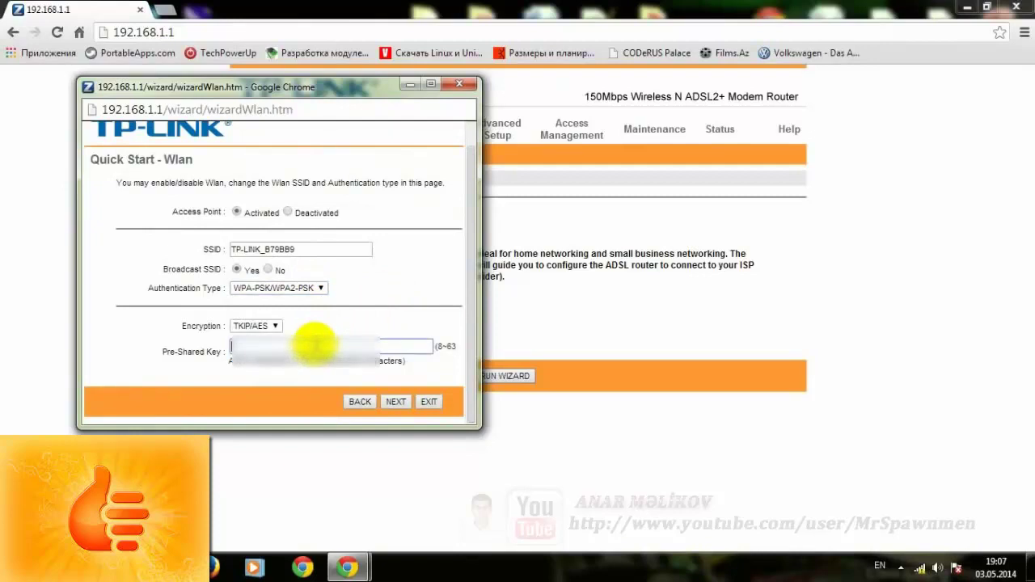
pyautogui.click(299, 342)
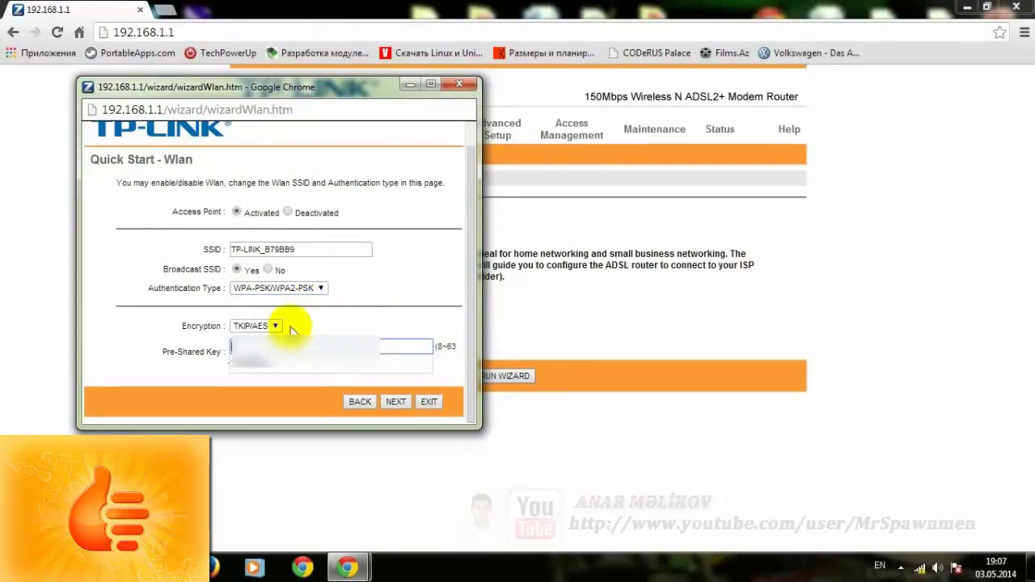
pyautogui.click(259, 361)
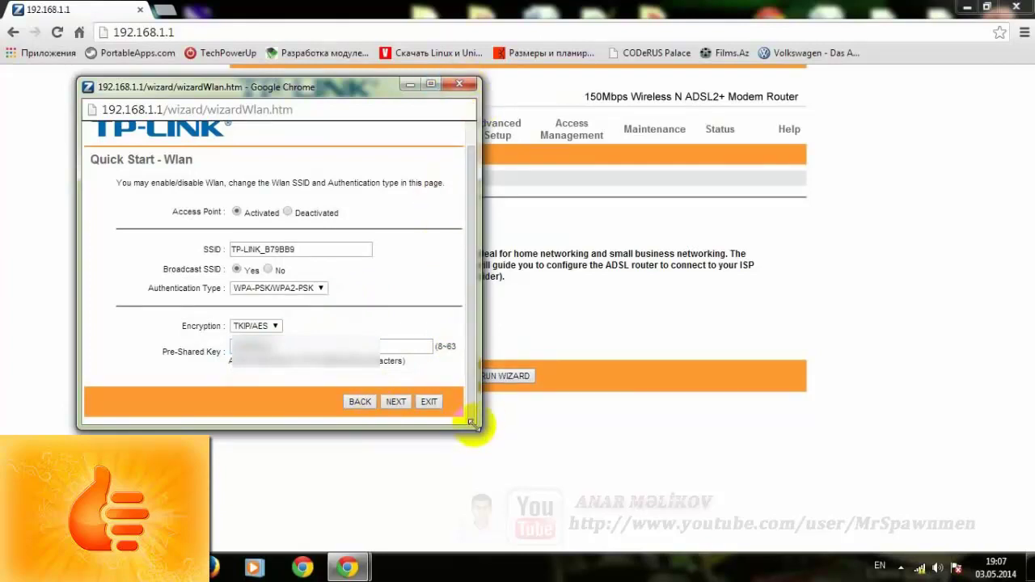
pyautogui.moveTo(480, 428); pyautogui.dragTo(516, 446)
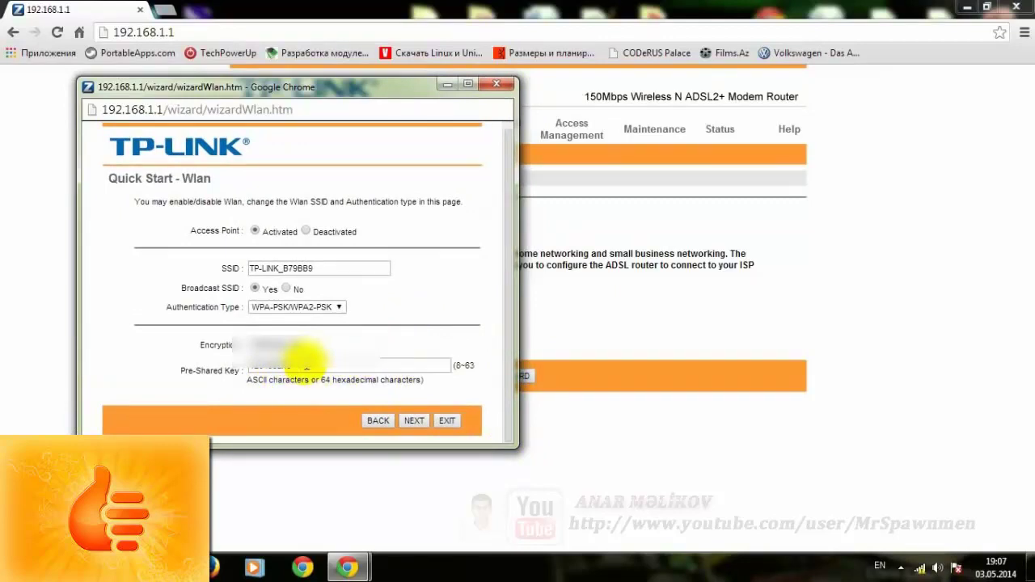
pyautogui.click(413, 422)
# - Replace the SSID TP-LINK_B79BB9 with 'test' and move on to Quick Start Complete
pyautogui.moveTo(327, 270); pyautogui.dragTo(263, 275)
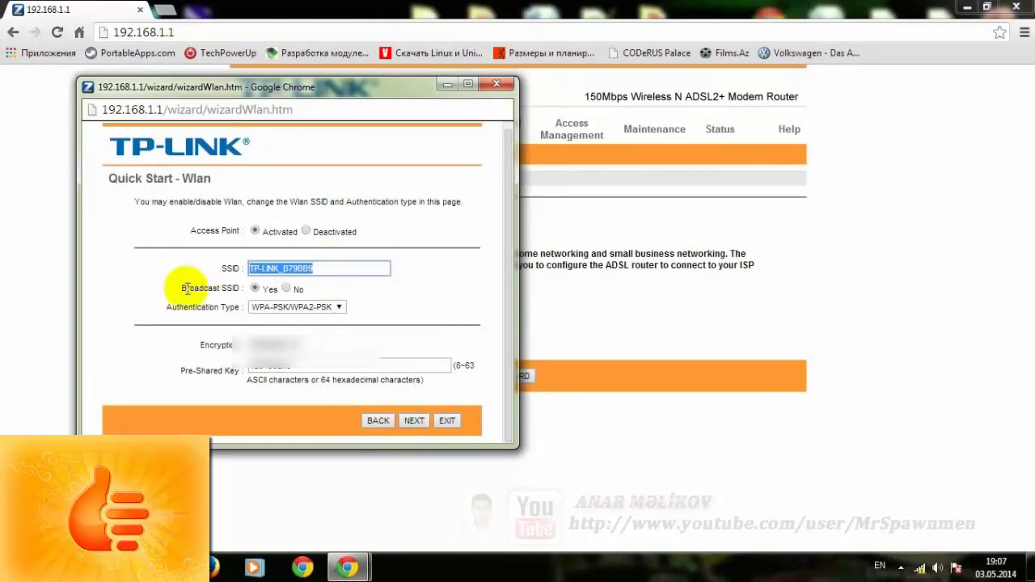
pyautogui.press('BackSpace')
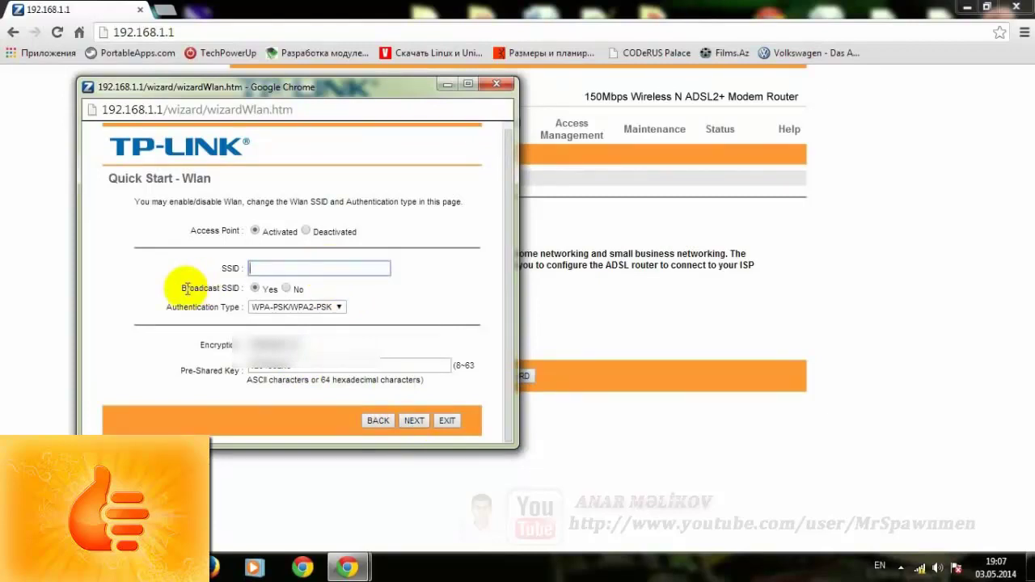
pyautogui.write('test')
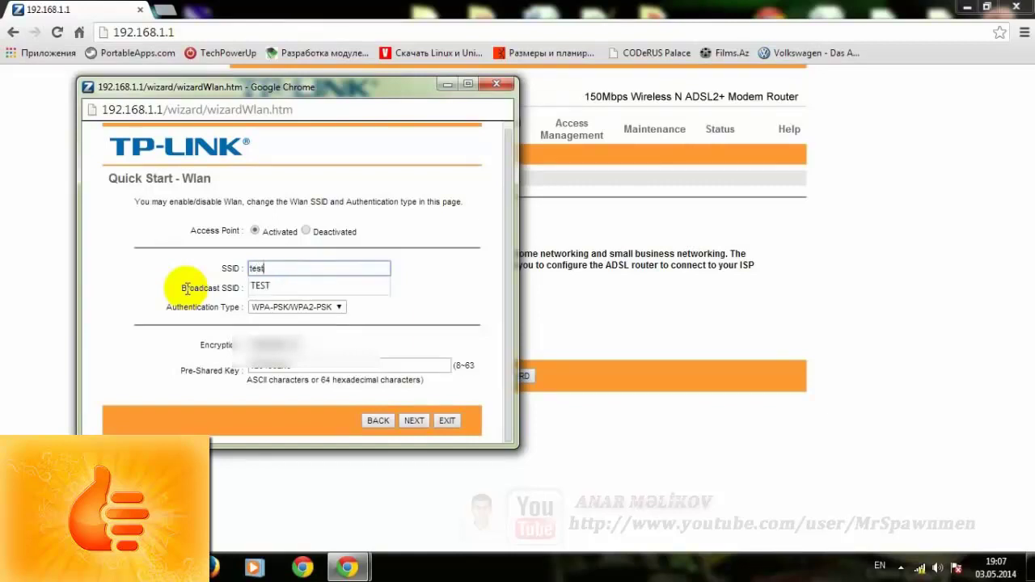
pyautogui.click(273, 275)
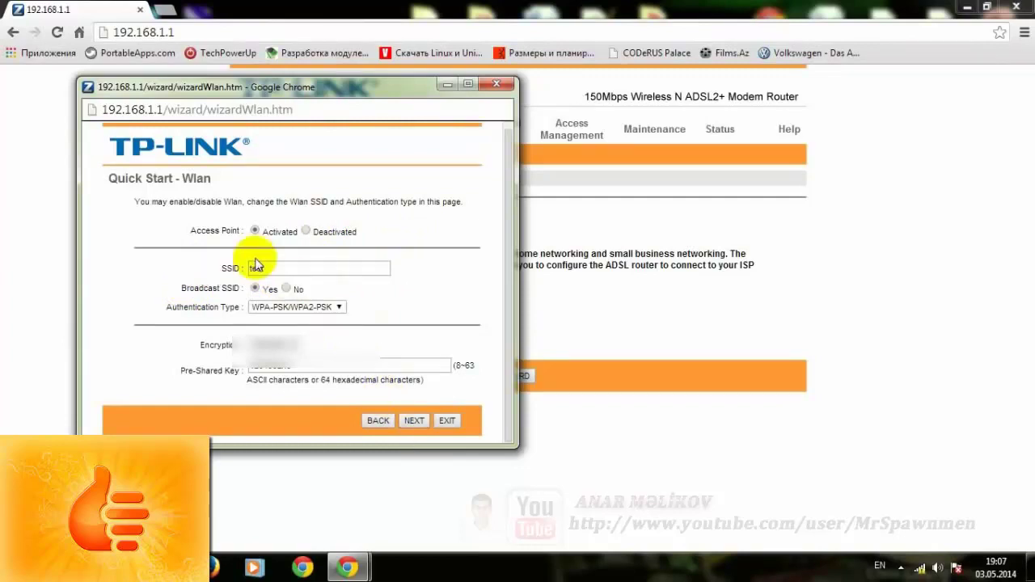
pyautogui.click(270, 268)
pyautogui.click(301, 267)
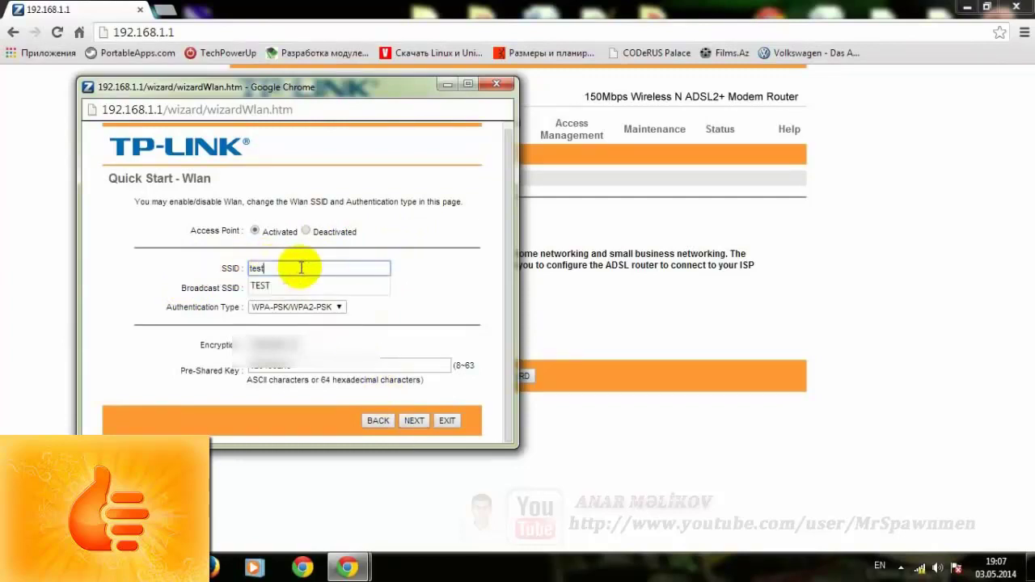
pyautogui.click(334, 270)
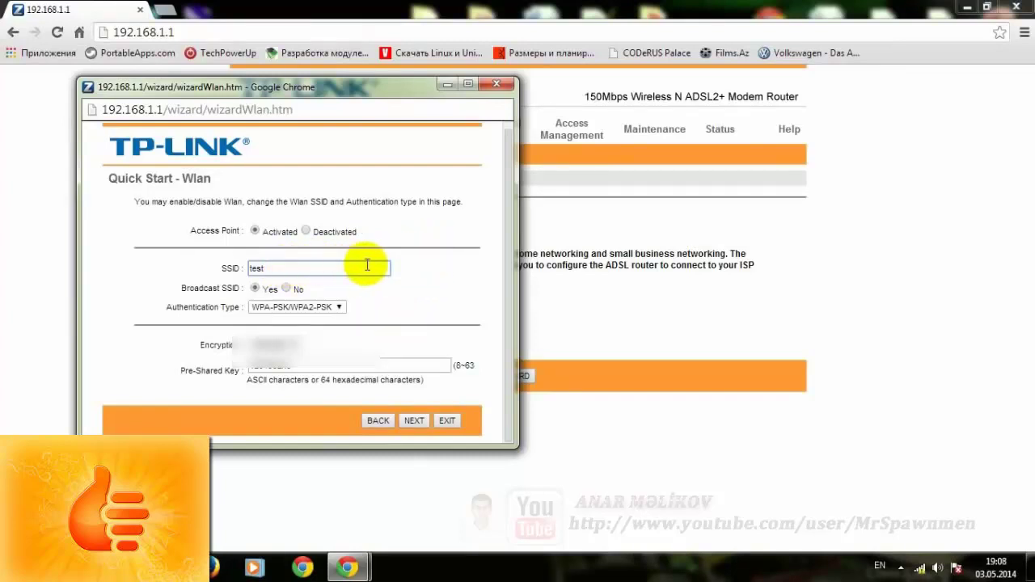
pyautogui.click(415, 422)
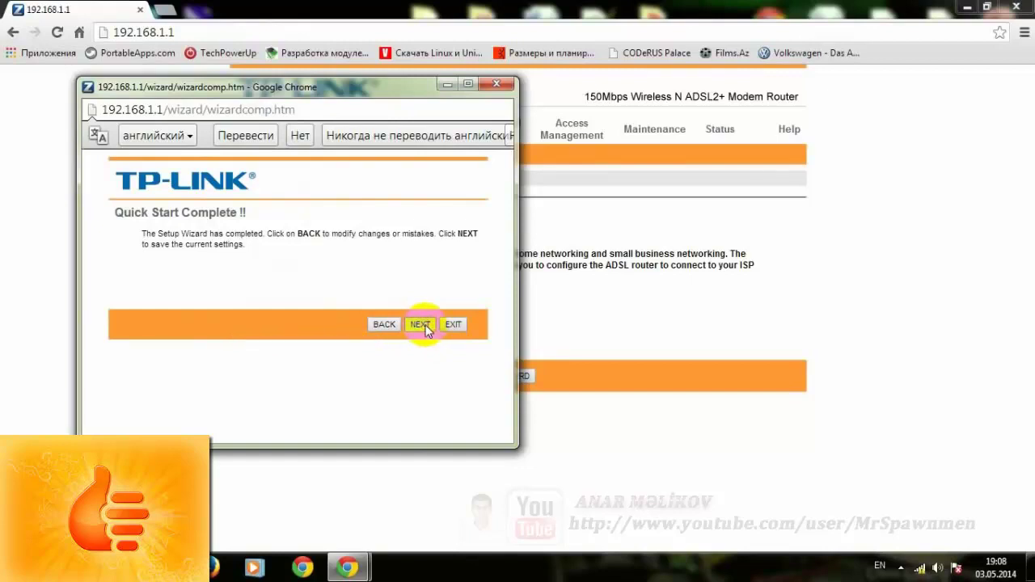
# - Save the finished wizard's settings, decline translation, and close the wizard popup
pyautogui.click(422, 326)
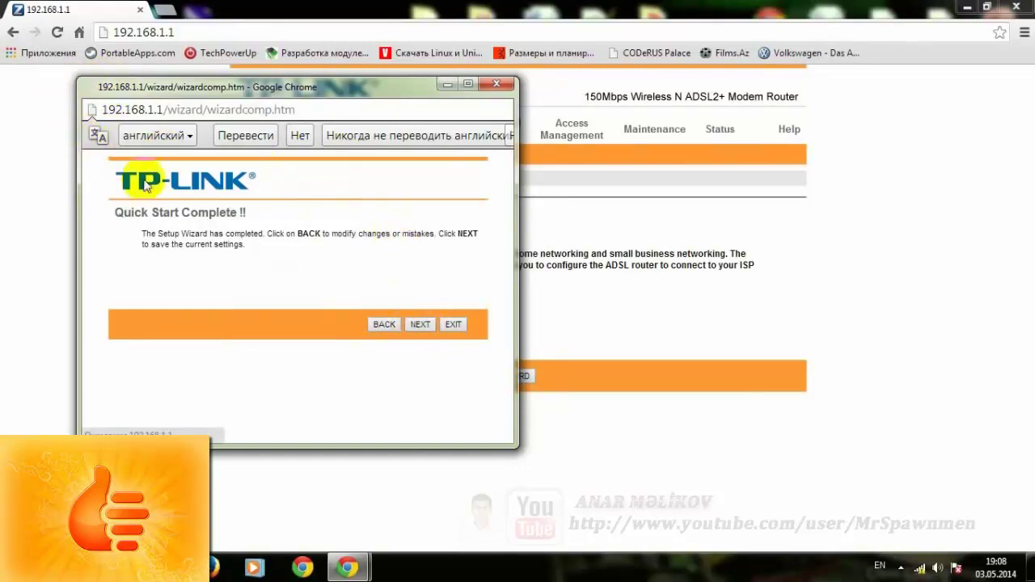
pyautogui.click(922, 568)
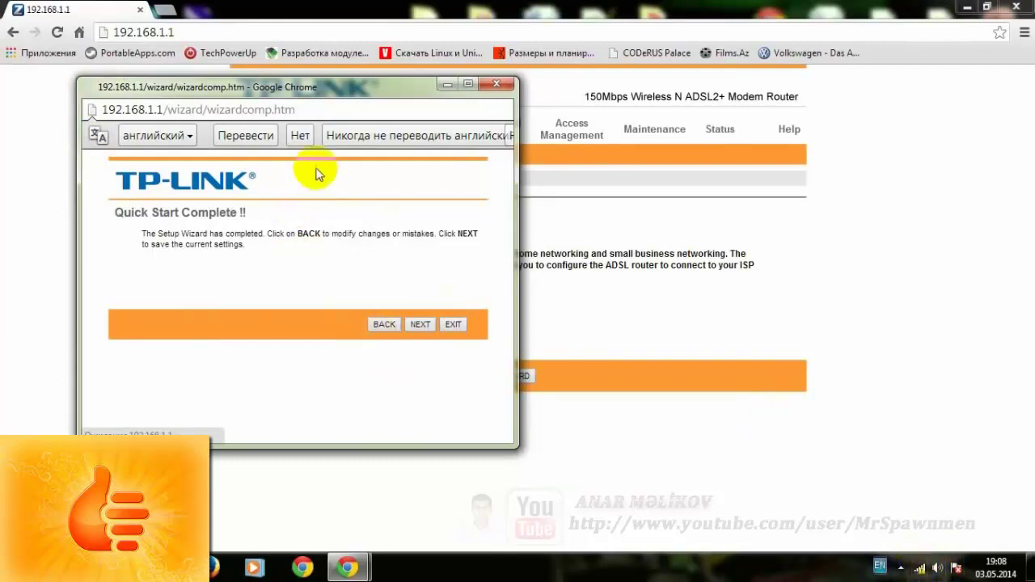
pyautogui.click(300, 135)
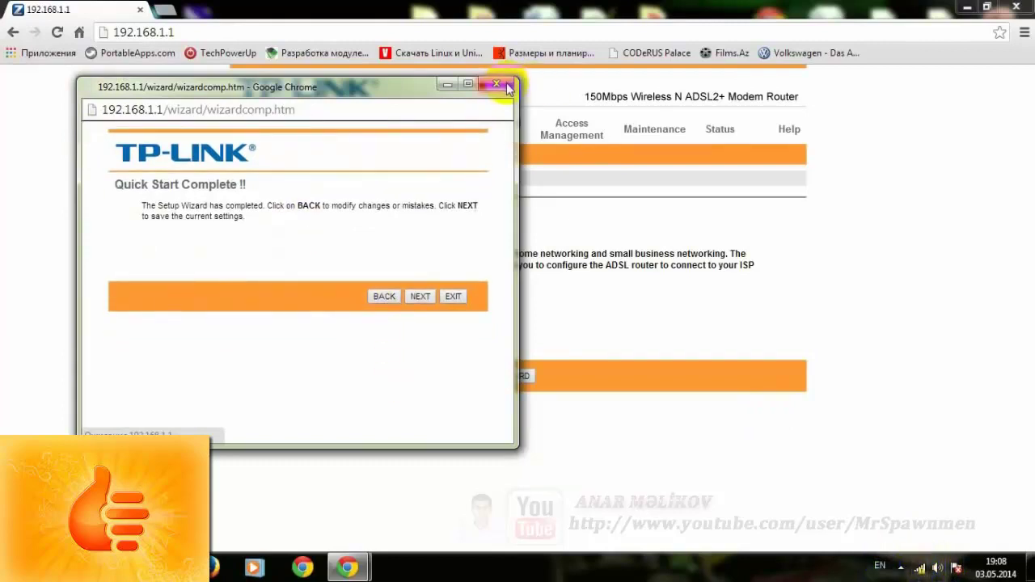
pyautogui.click(506, 85)
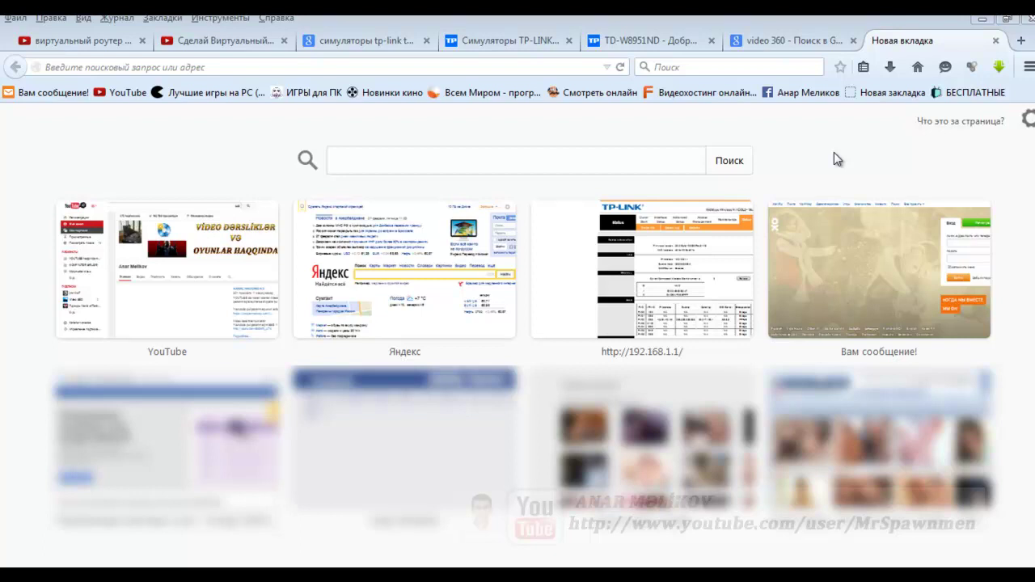
# - In Firefox, load 192.168.1.1 and submit the router's username and password
pyautogui.click(328, 69)
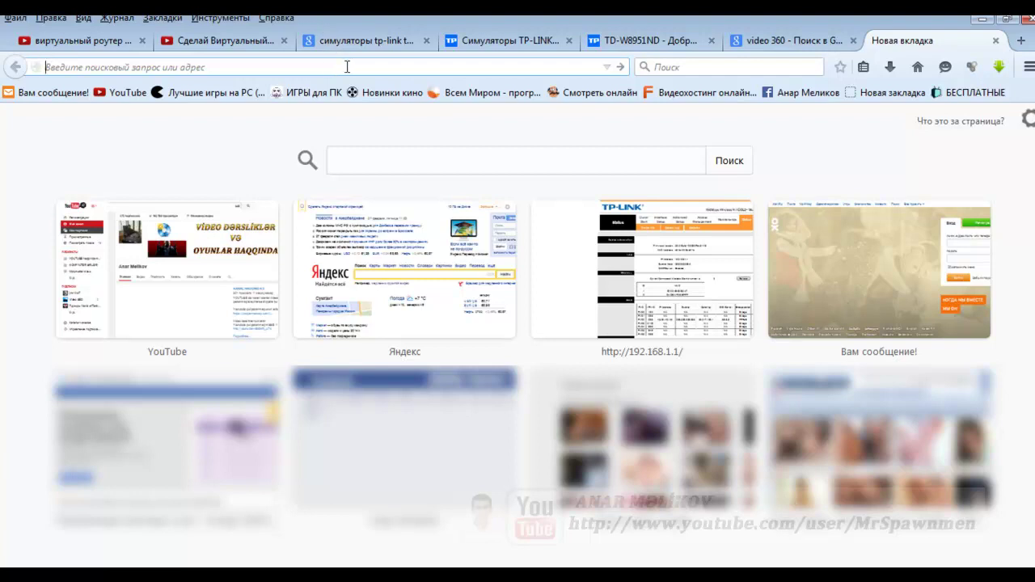
pyautogui.write('192.168.1.1/')
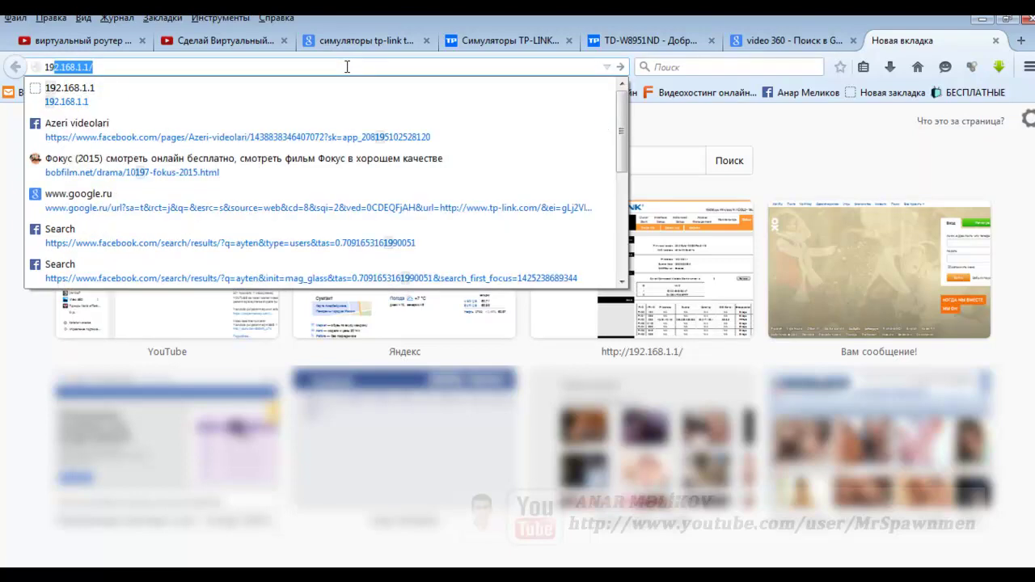
pyautogui.press('Return')
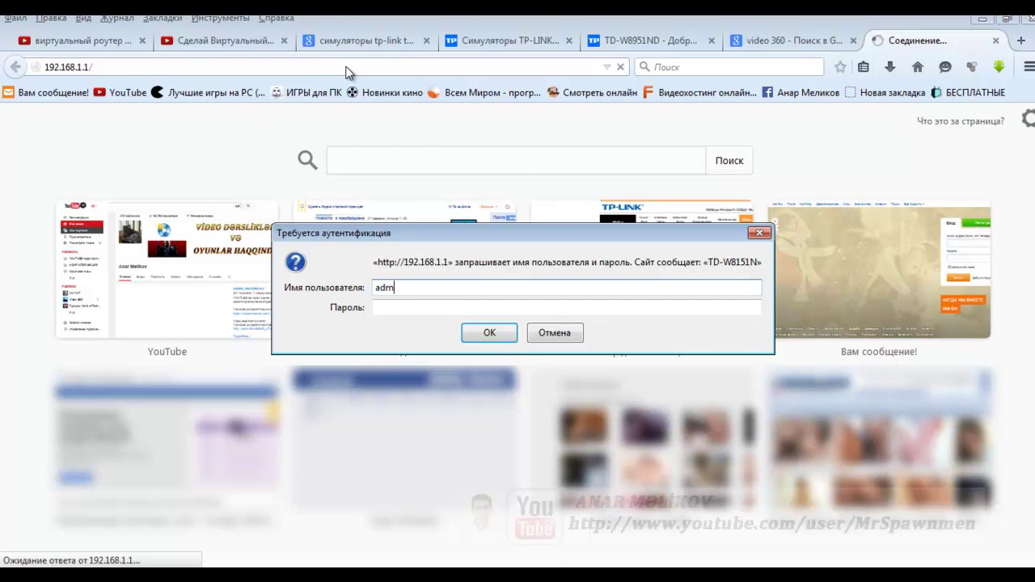
pyautogui.press('Tab')
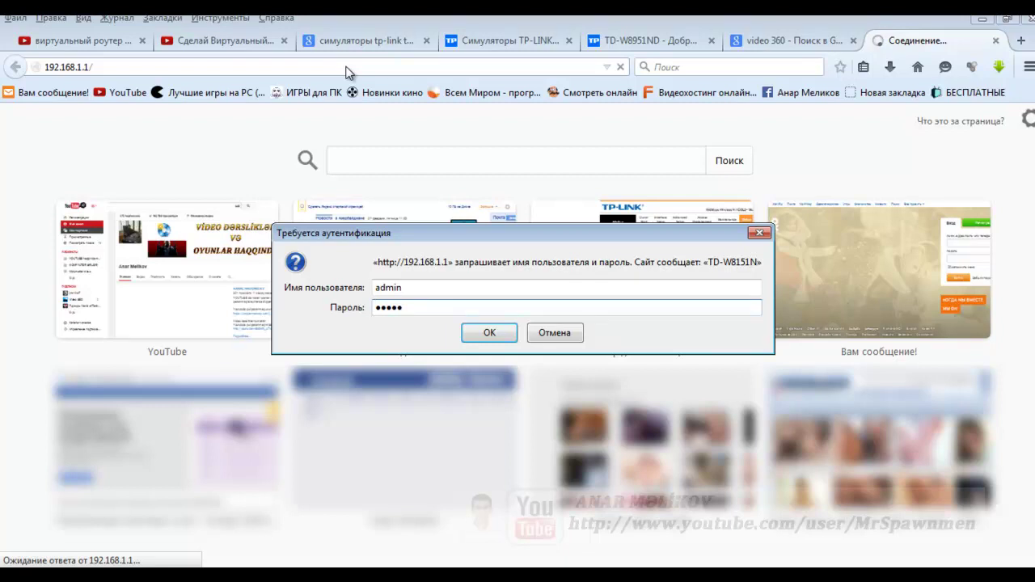
pyautogui.press('Return')
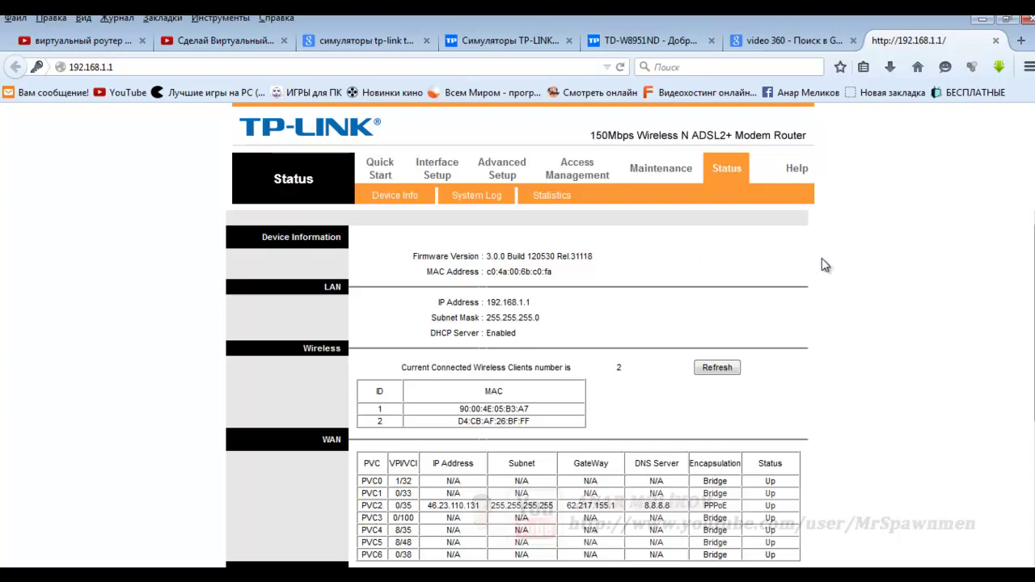
pyautogui.scroll(-4, 822, 265)
pyautogui.scroll(-1, 822, 264)
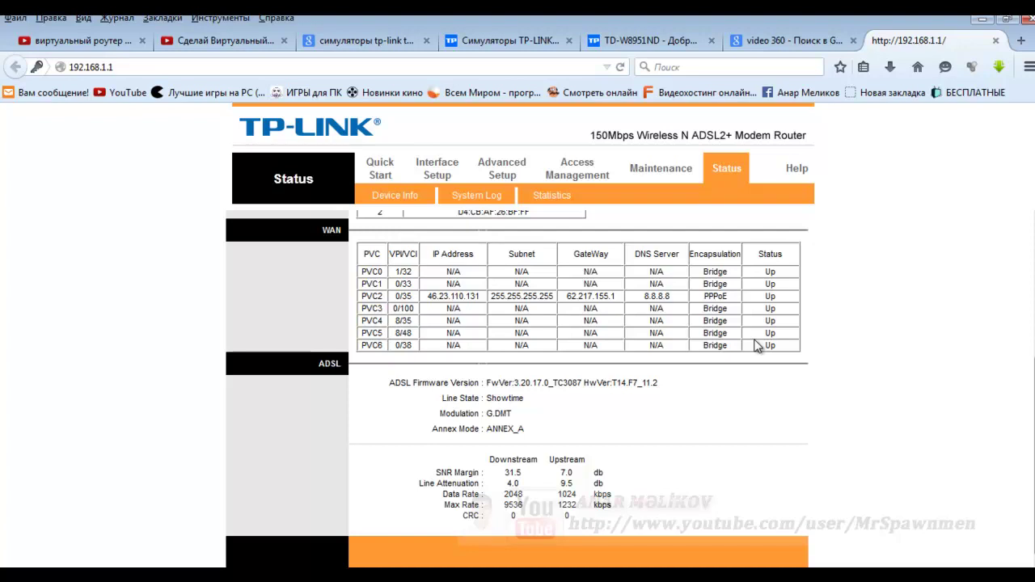
pyautogui.click(739, 176)
pyautogui.scroll(2, 760, 318)
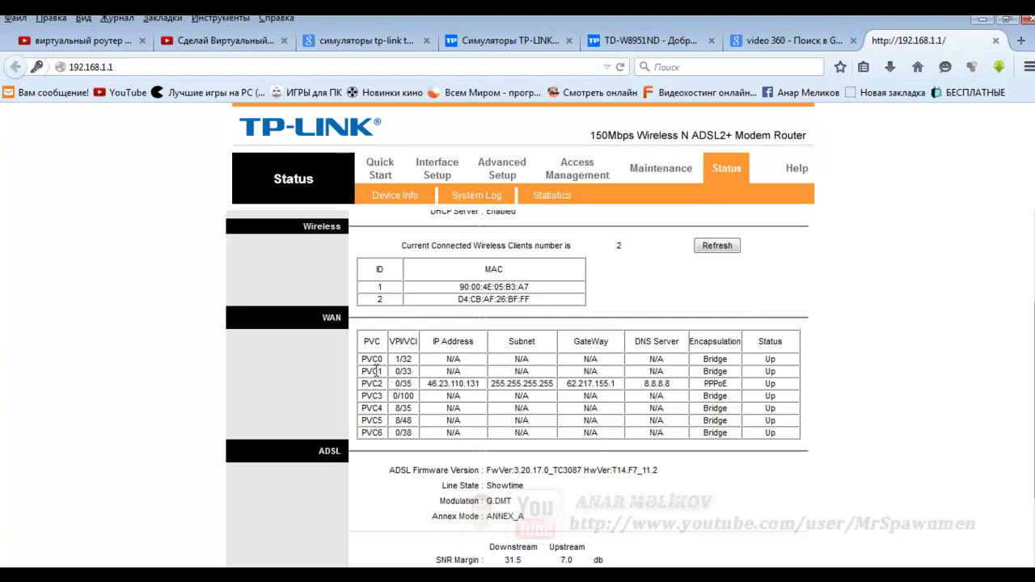
pyautogui.press('F5')
pyautogui.moveTo(390, 340); pyautogui.dragTo(416, 341)
pyautogui.press('F5')
pyautogui.press('F5')
pyautogui.moveTo(397, 385); pyautogui.dragTo(413, 392)
pyautogui.click(409, 383)
pyautogui.moveTo(414, 384); pyautogui.dragTo(394, 386)
pyautogui.press('F5')
pyautogui.moveTo(364, 381); pyautogui.dragTo(619, 385)
# - Inspect the WAN PVC rows (N/A for PVC0, 3, 4; PPPoE on PVC2) and refresh the page
pyautogui.moveTo(447, 359); pyautogui.dragTo(686, 364)
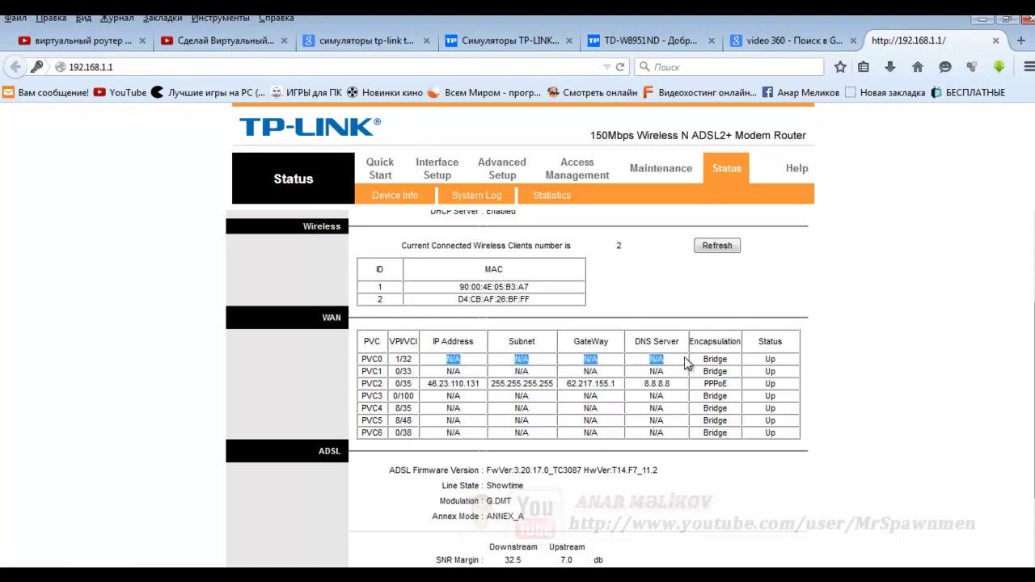
pyautogui.moveTo(432, 398); pyautogui.dragTo(685, 403)
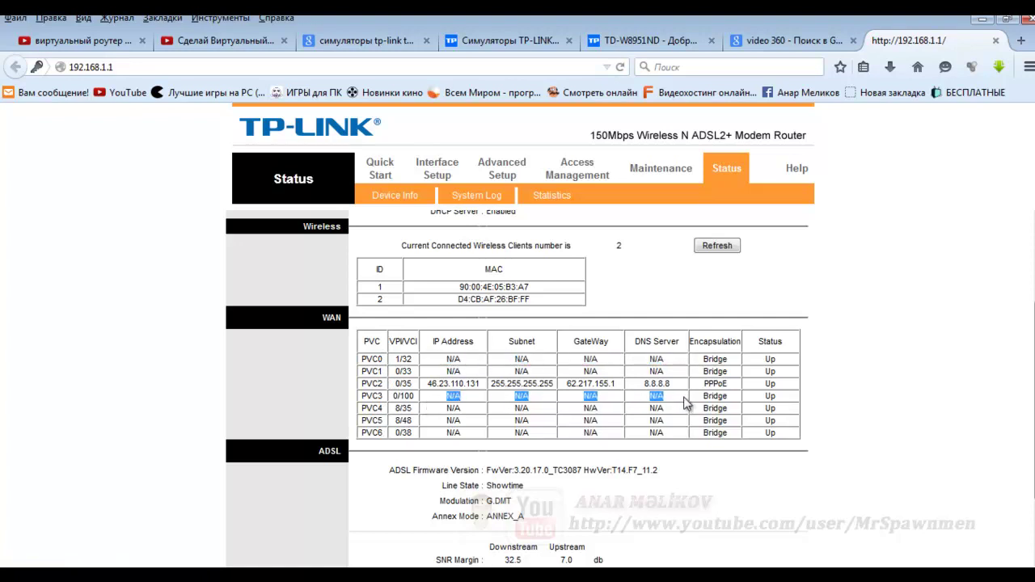
pyautogui.moveTo(437, 409); pyautogui.dragTo(611, 409)
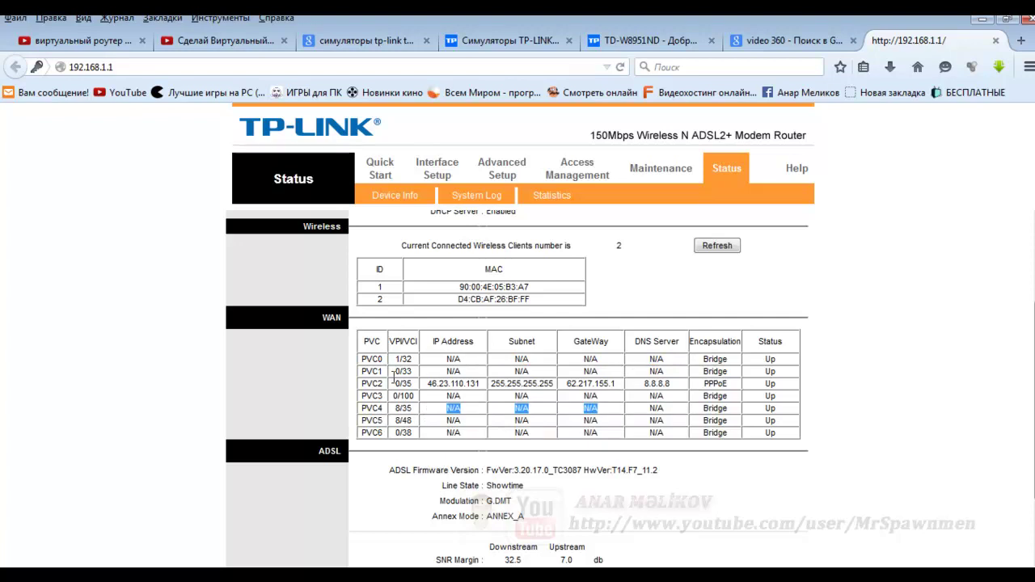
pyautogui.moveTo(372, 384); pyautogui.dragTo(784, 385)
pyautogui.press('F5')
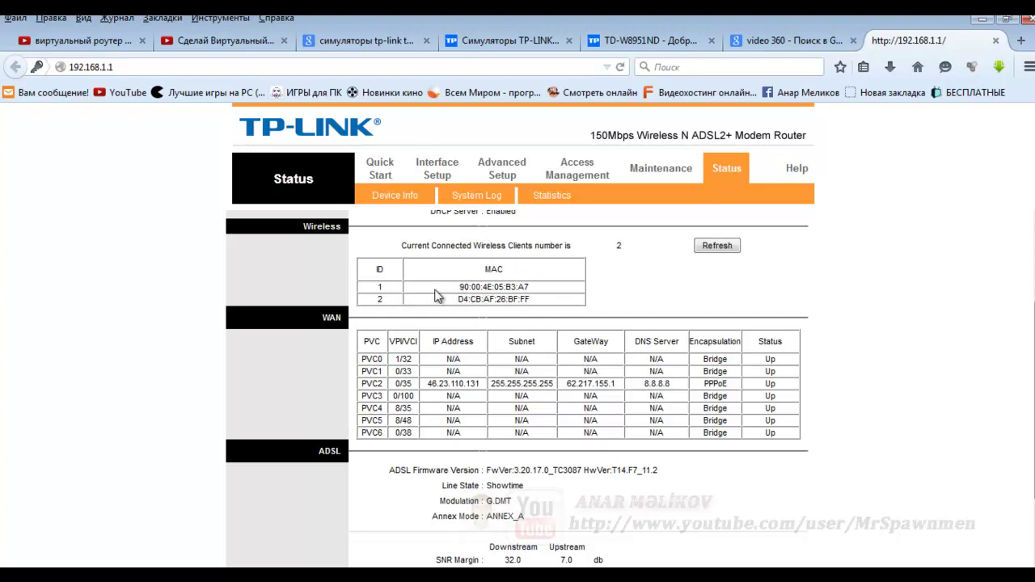
# - Refresh and check the wireless clients' MAC addresses, then go to Advanced Setup
pyautogui.moveTo(458, 287); pyautogui.dragTo(554, 289)
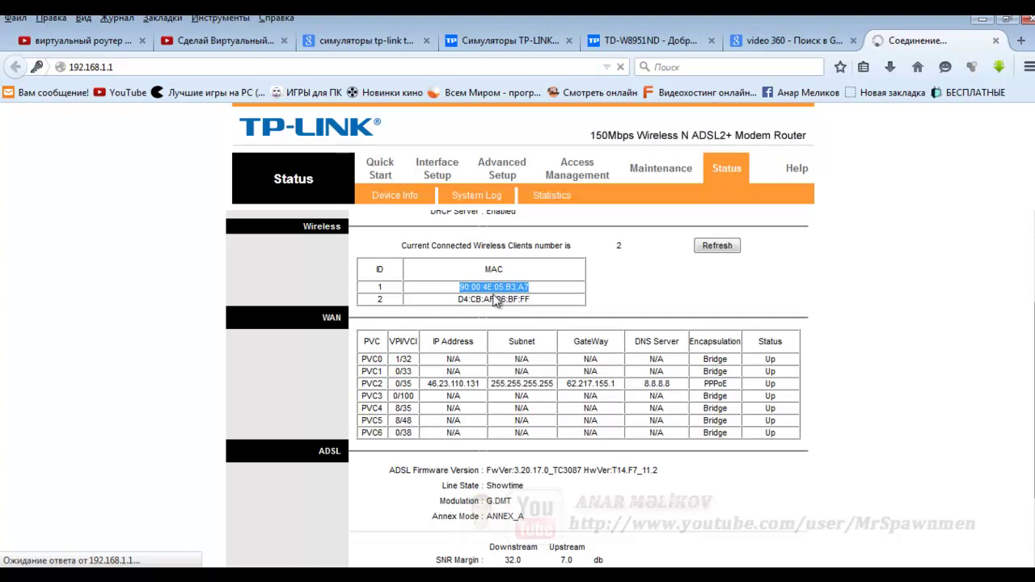
pyautogui.click(723, 249)
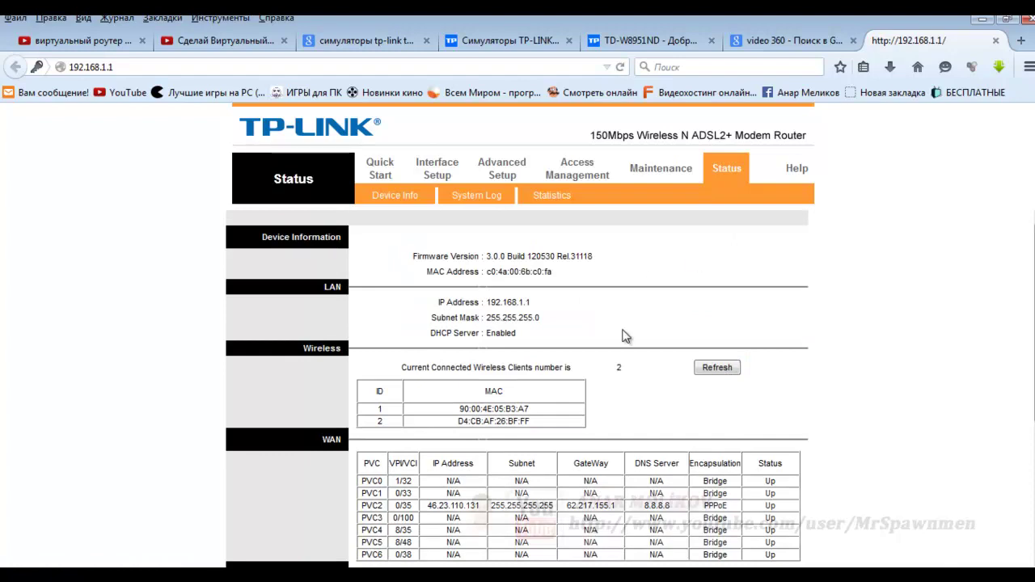
pyautogui.scroll(-4, 625, 336)
pyautogui.scroll(4, 625, 336)
pyautogui.moveTo(460, 410); pyautogui.dragTo(545, 408)
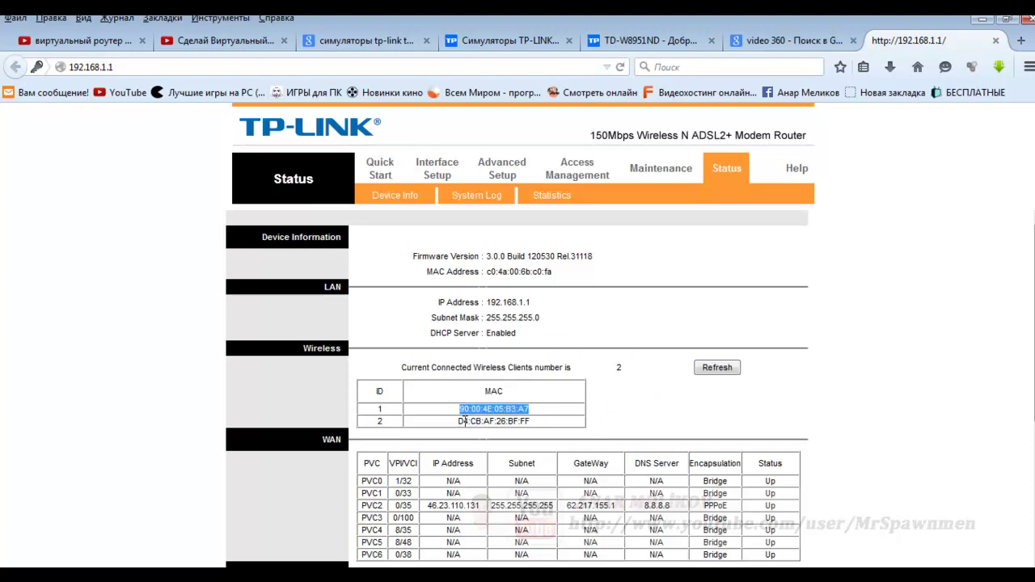
pyautogui.moveTo(458, 421); pyautogui.dragTo(542, 425)
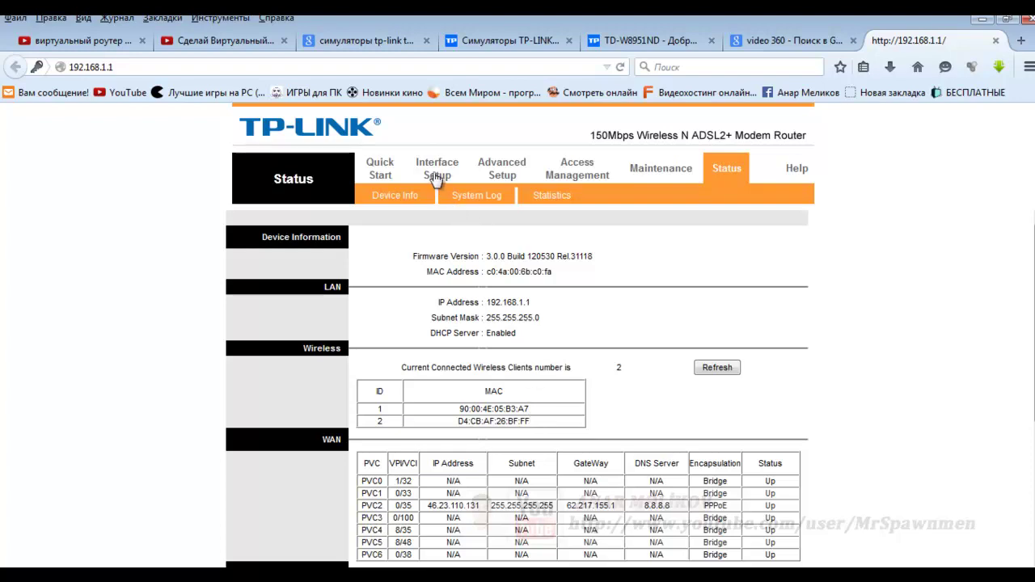
pyautogui.scroll(-4, 398, 330)
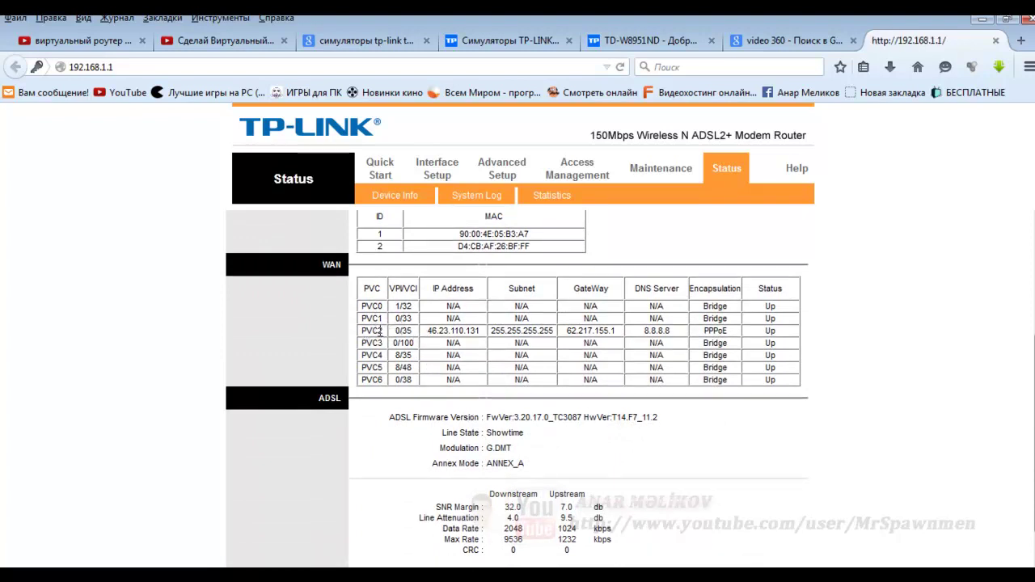
pyautogui.scroll(4, 657, 371)
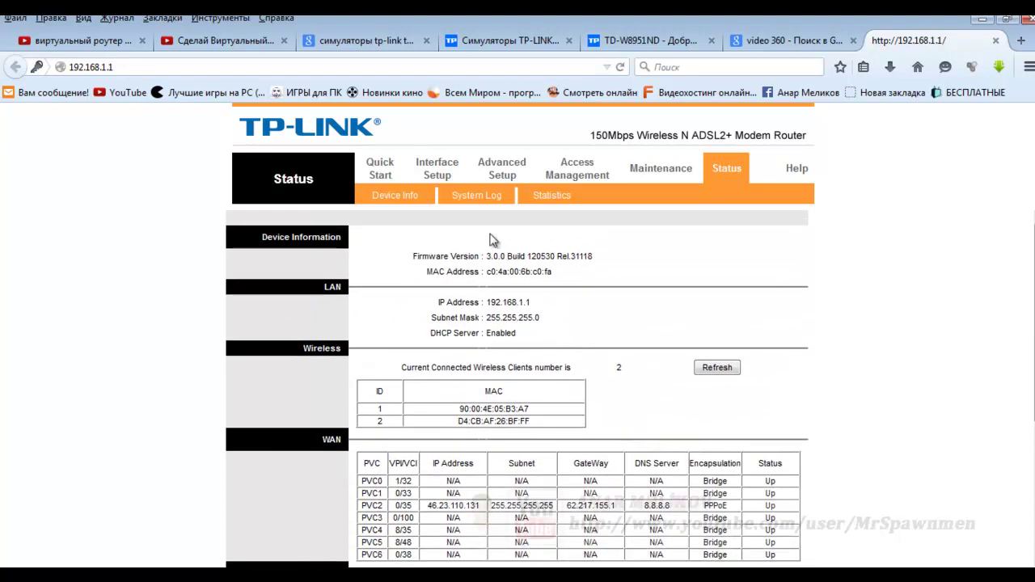
pyautogui.moveTo(443, 483); pyautogui.dragTo(675, 485)
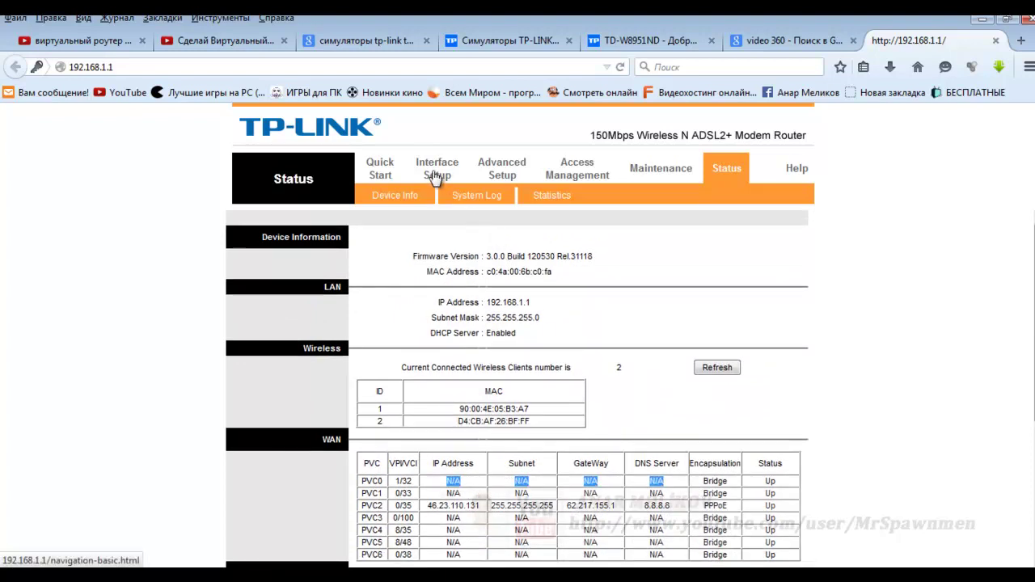
pyautogui.click(498, 170)
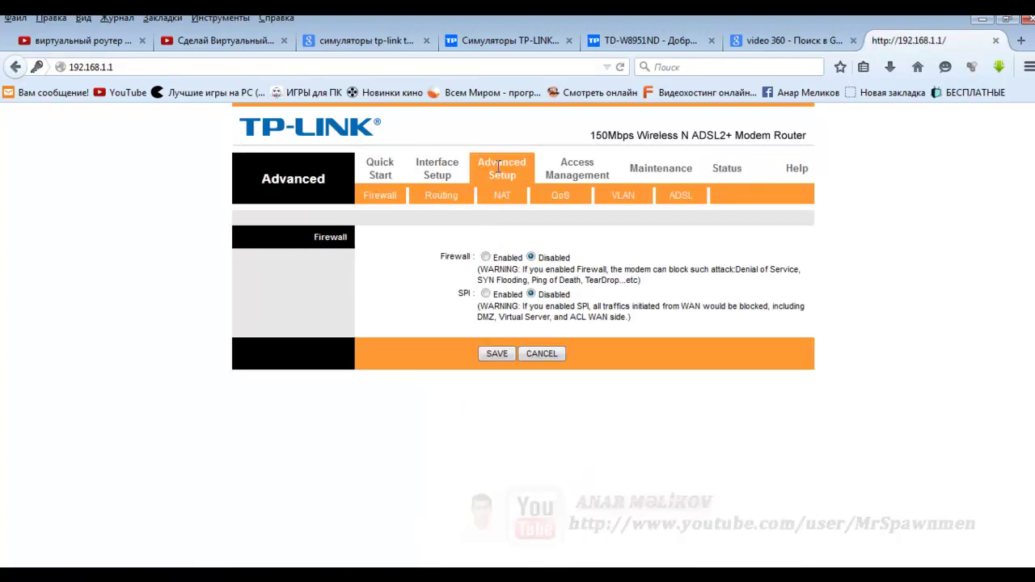
# - Open the Interface Setup Internet page showing PVC0 at VPI 1, VCI 32 in Bridge Mode
pyautogui.click(440, 172)
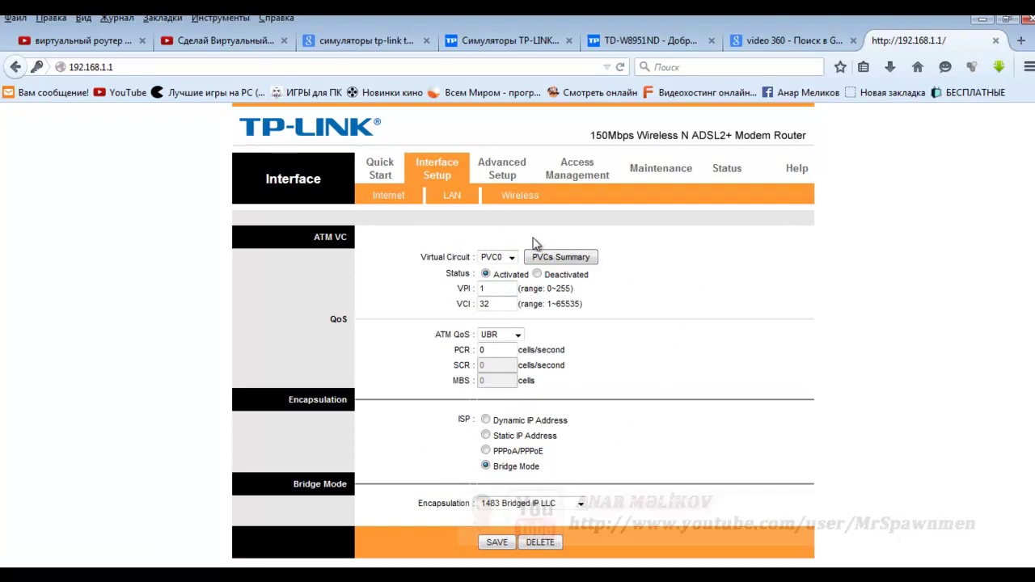
# - Check the PVC0–PVC7 circuit list, keep PVC0, reload Internet settings, then go to the LAN page
pyautogui.click(513, 258)
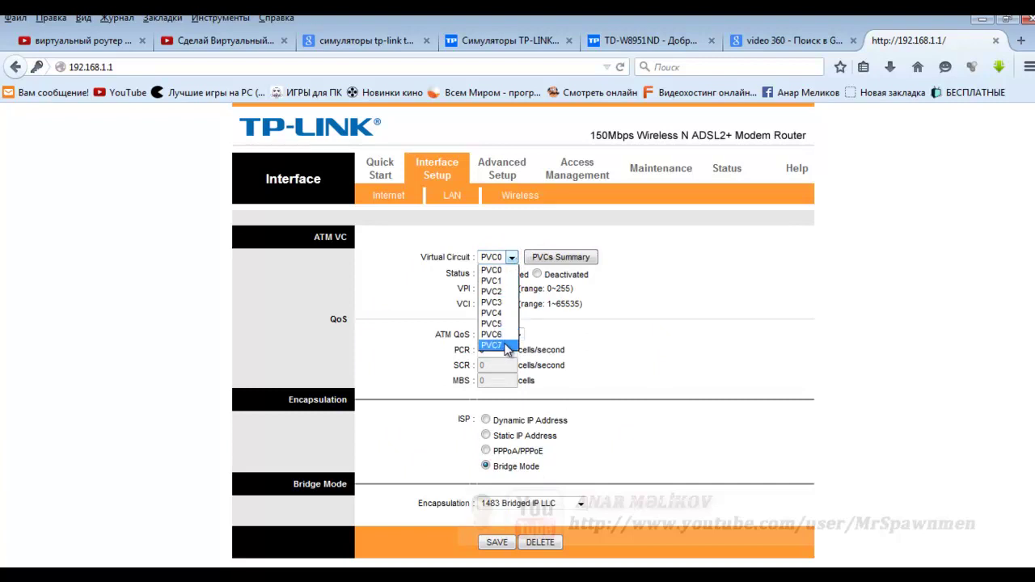
pyautogui.click(703, 324)
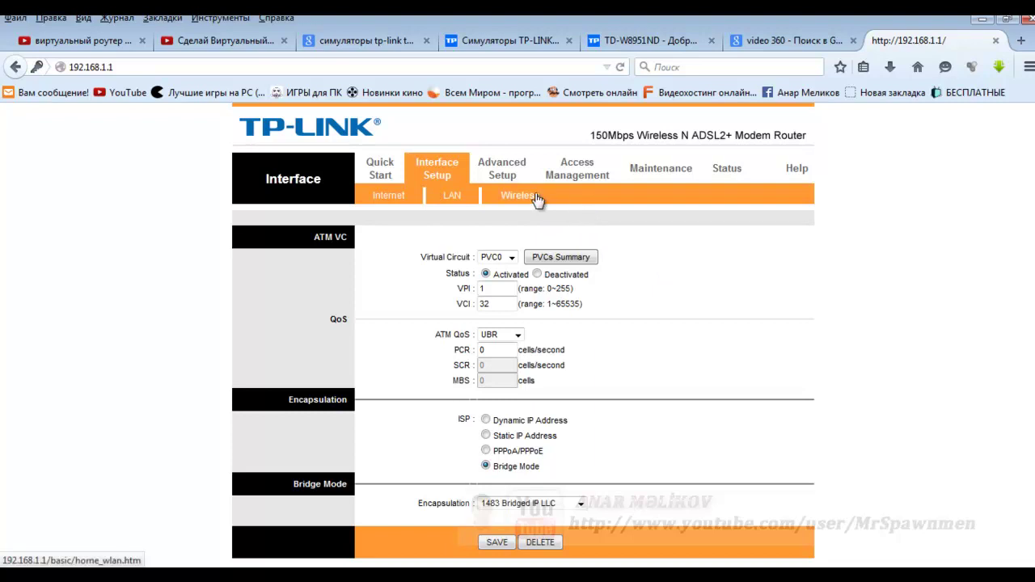
pyautogui.click(405, 199)
pyautogui.click(453, 198)
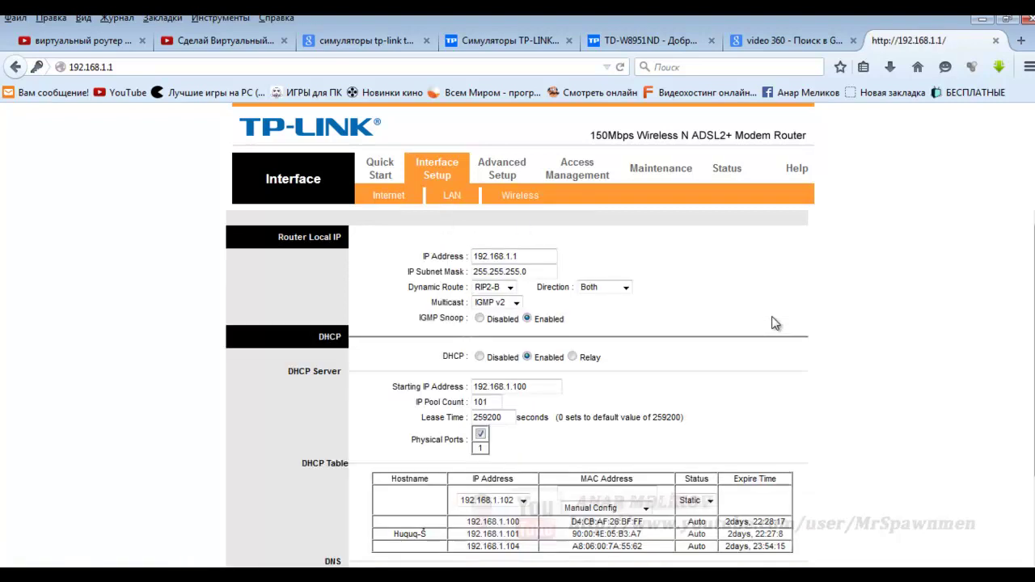
# - Point out the router's LAN IP address 192.168.1.1
pyautogui.scroll(-2, 772, 324)
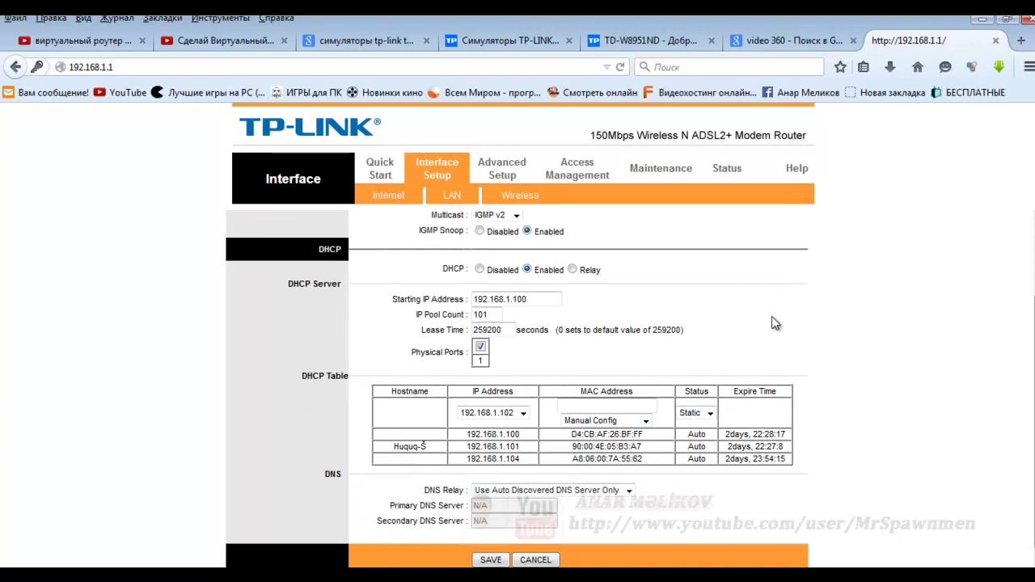
pyautogui.scroll(2, 772, 323)
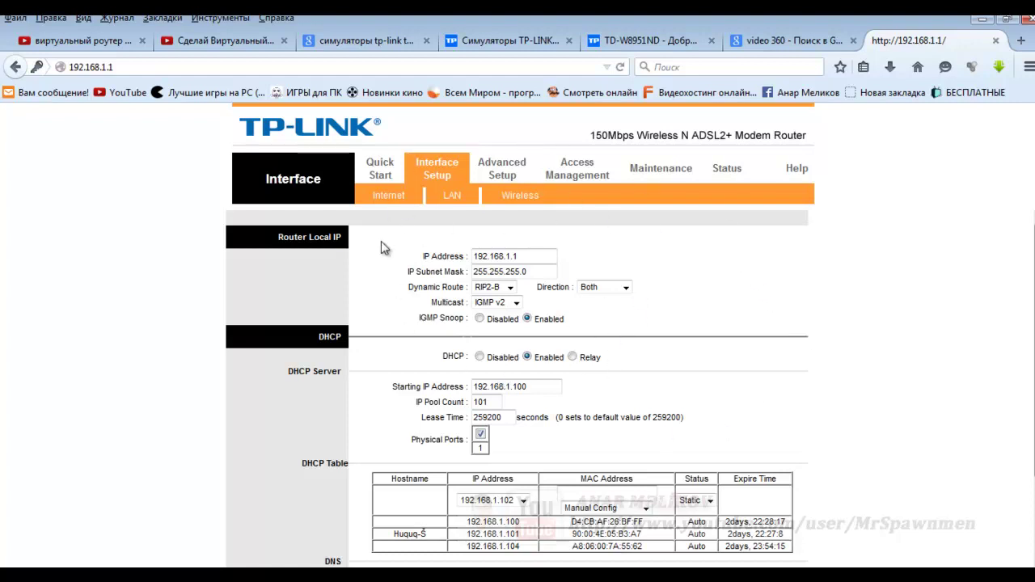
pyautogui.click(519, 255)
pyautogui.moveTo(530, 255); pyautogui.dragTo(469, 257)
pyautogui.click(523, 255)
# - Highlight the DHCP starting address 192.168.1.100 and the IP pool count 101
pyautogui.scroll(-2, 544, 322)
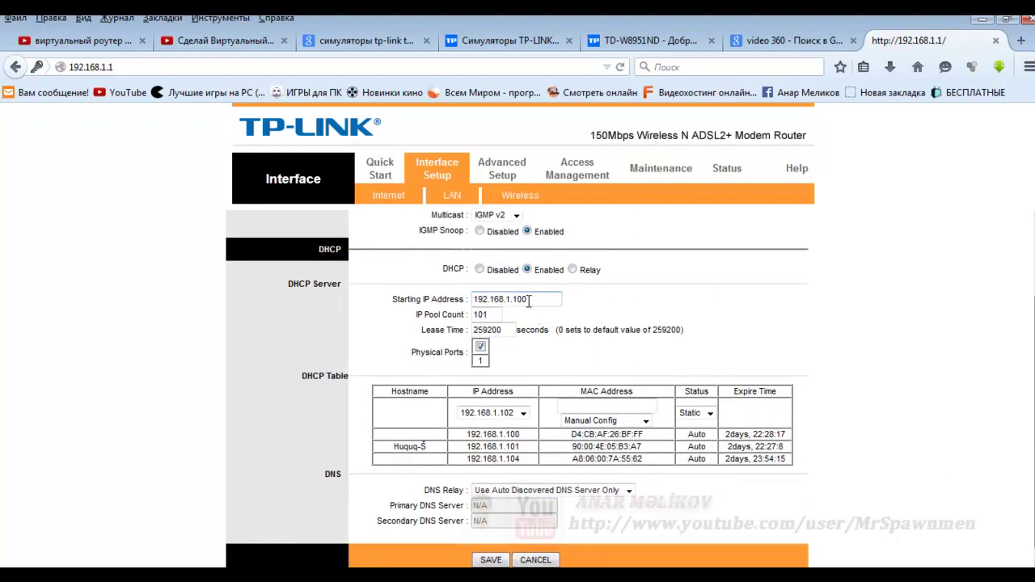
pyautogui.moveTo(531, 301); pyautogui.dragTo(513, 307)
pyautogui.click(533, 300)
pyautogui.moveTo(533, 300); pyautogui.dragTo(513, 300)
pyautogui.click(527, 328)
pyautogui.moveTo(491, 316); pyautogui.dragTo(468, 320)
pyautogui.click(495, 311)
pyautogui.moveTo(531, 300); pyautogui.dragTo(520, 299)
pyautogui.moveTo(519, 300); pyautogui.dragTo(514, 300)
pyautogui.click(515, 338)
pyautogui.moveTo(490, 316)
pyautogui.mouseDown()
pyautogui.moveTo(444, 332)
pyautogui.moveTo(466, 298)
pyautogui.moveTo(502, 315)
pyautogui.moveTo(458, 326)
pyautogui.moveTo(480, 318)
pyautogui.mouseUp()
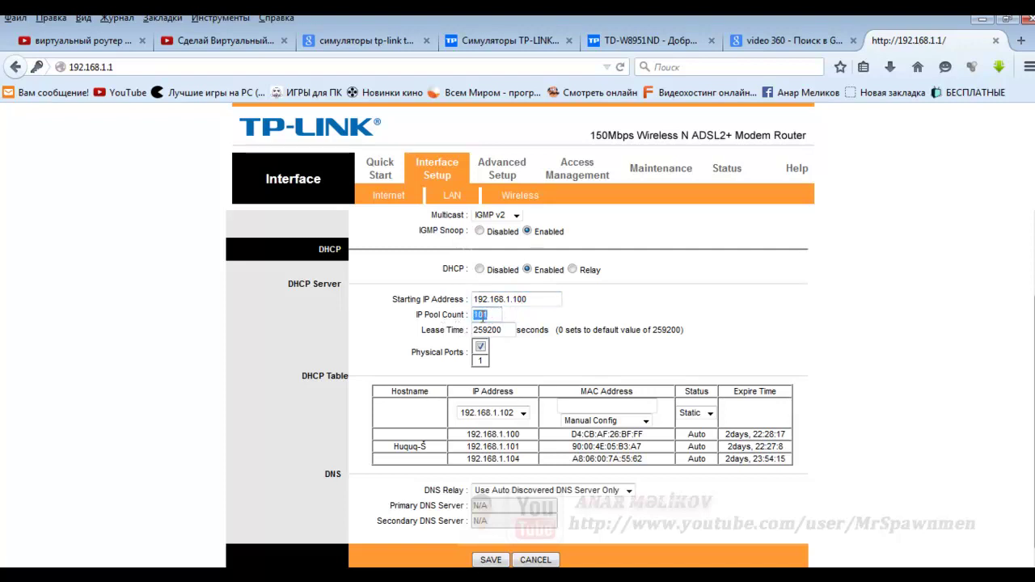
pyautogui.click(492, 315)
pyautogui.press('BackSpace')
pyautogui.write('1')
pyautogui.moveTo(492, 315); pyautogui.dragTo(451, 317)
pyautogui.click(485, 314)
pyautogui.moveTo(487, 315); pyautogui.dragTo(466, 321)
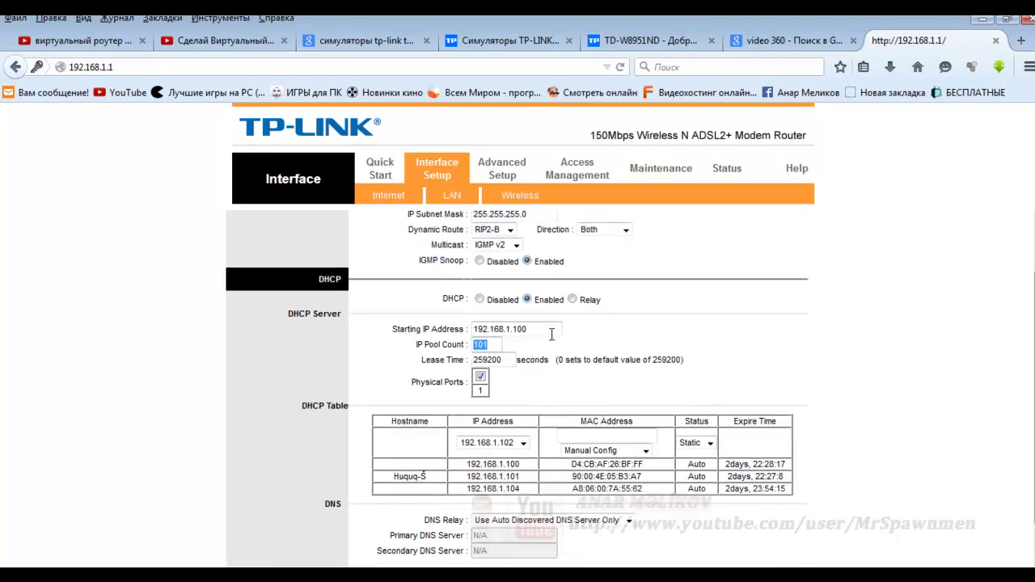
pyautogui.scroll(2, 545, 333)
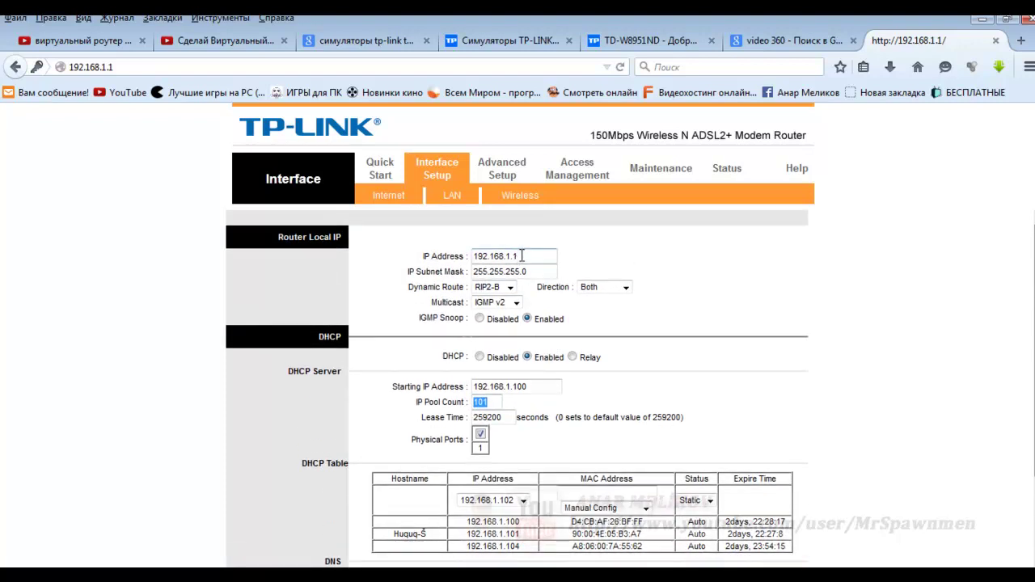
pyautogui.moveTo(519, 256); pyautogui.dragTo(464, 257)
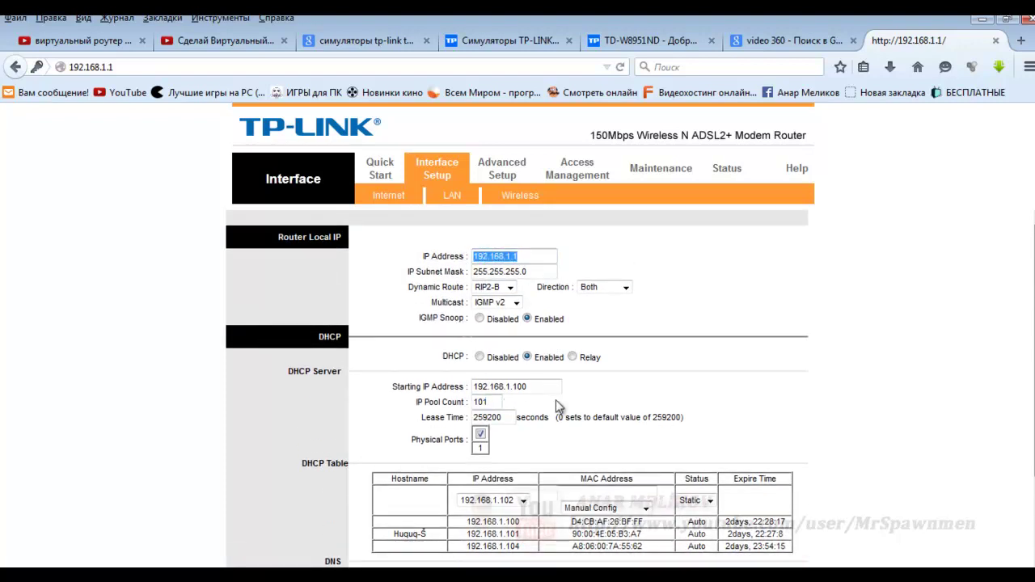
pyautogui.click(517, 386)
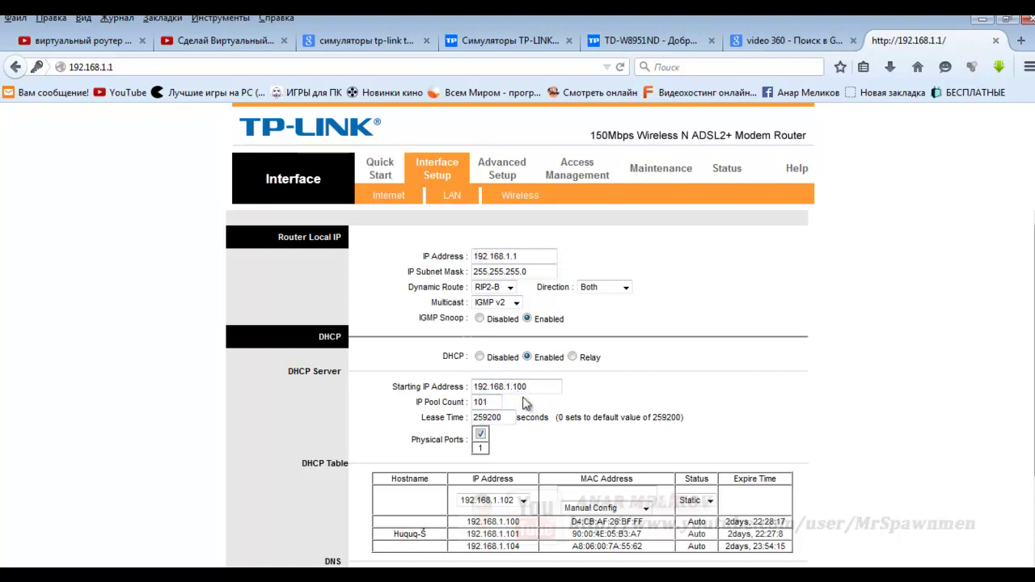
pyautogui.doubleClick(491, 401)
pyautogui.scroll(-2, 522, 404)
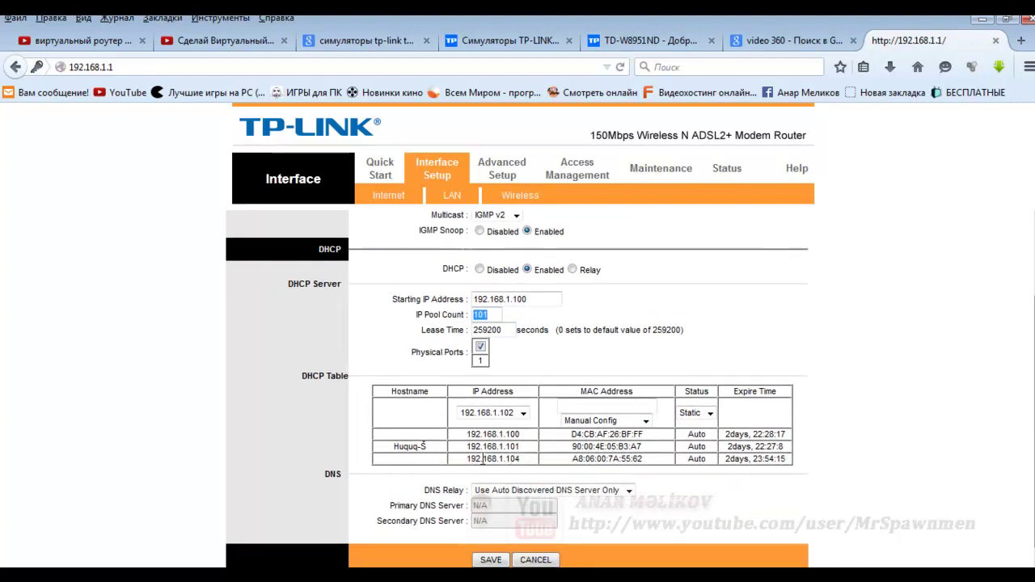
pyautogui.click(522, 453)
pyautogui.doubleClick(518, 447)
pyautogui.scroll(2, 527, 460)
pyautogui.click(495, 399)
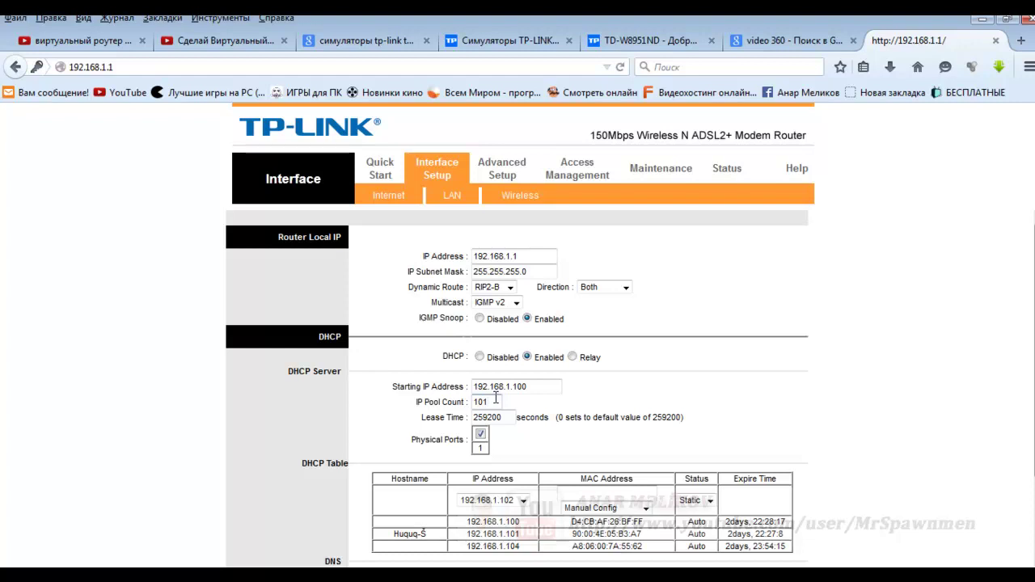
pyautogui.scroll(-2, 495, 396)
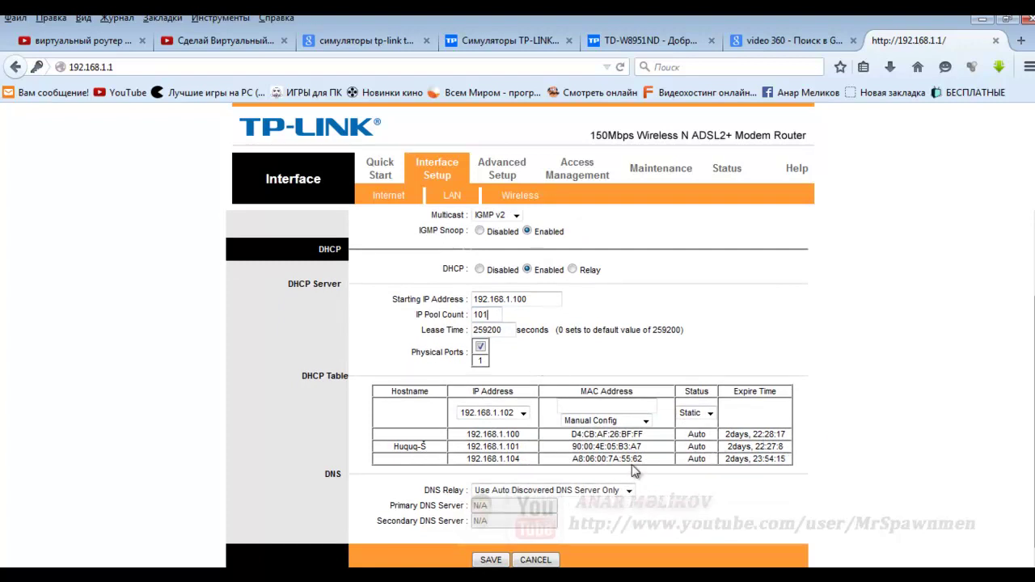
pyautogui.click(480, 349)
pyautogui.scroll(-1, 540, 349)
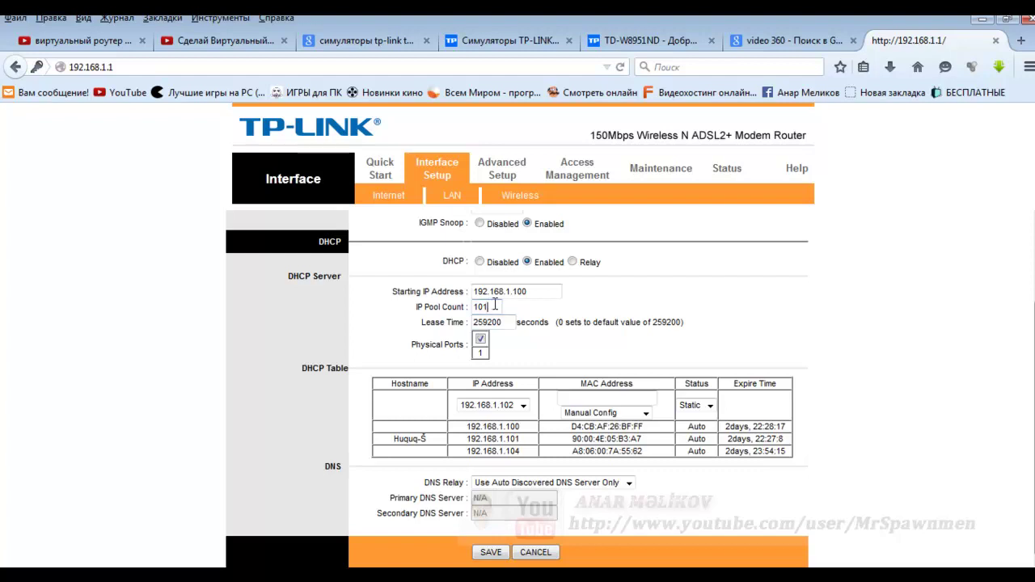
pyautogui.moveTo(495, 308); pyautogui.dragTo(456, 307)
pyautogui.click(915, 345)
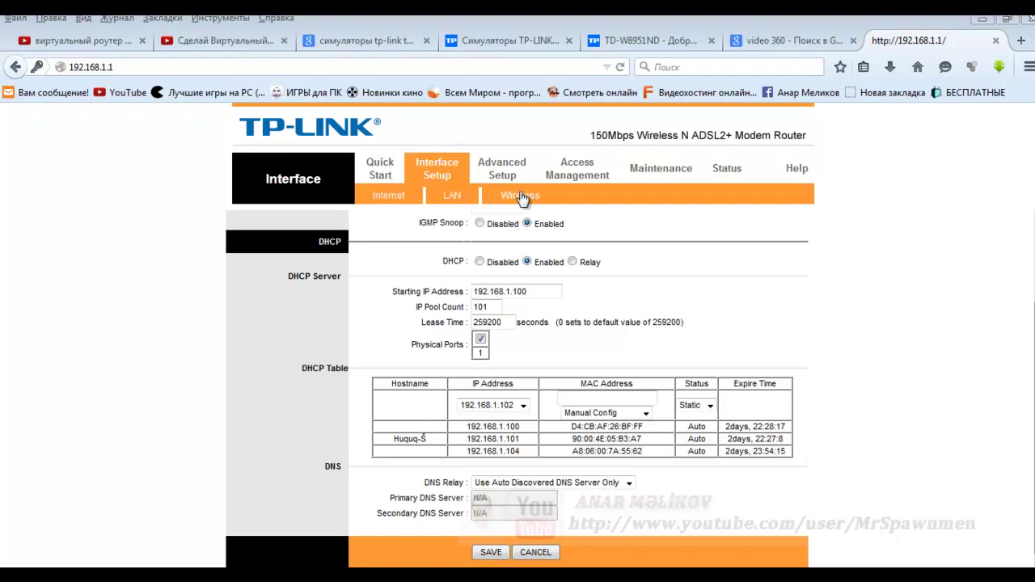
# - Sign in to the router with the admin username and password, declining to save the password
pyautogui.click(480, 199)
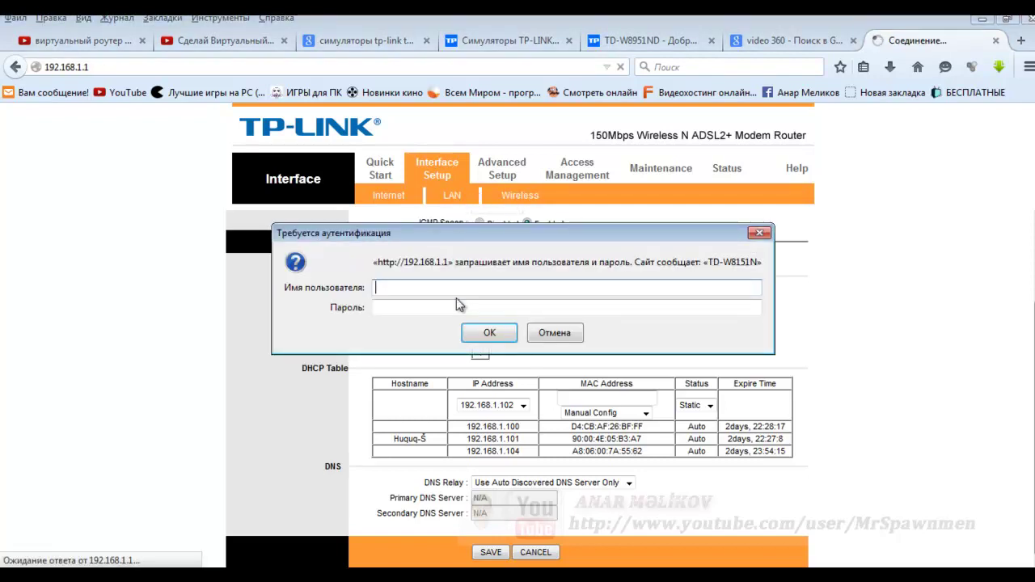
pyautogui.write('admin')
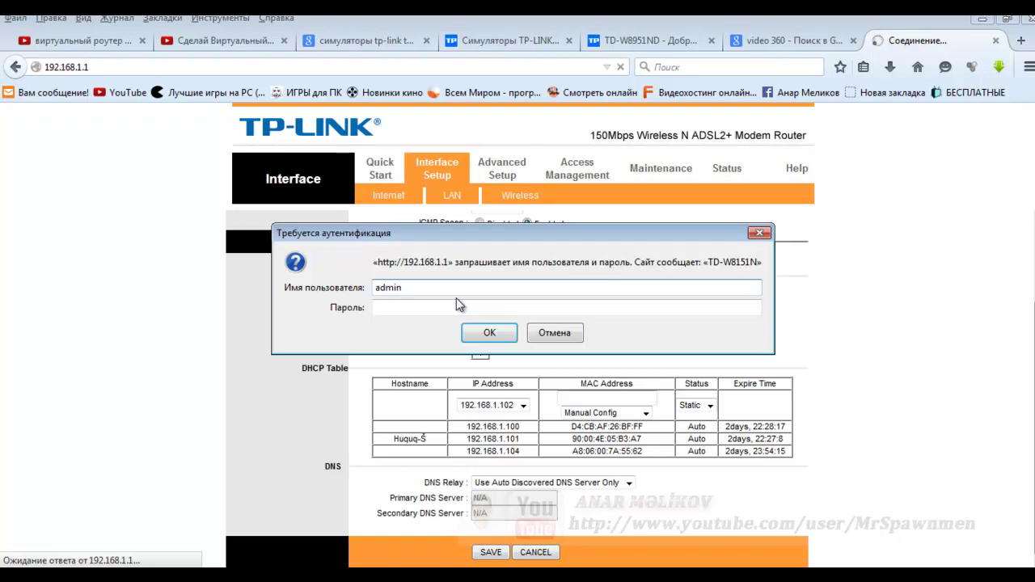
pyautogui.press('Tab')
pyautogui.write('admin')
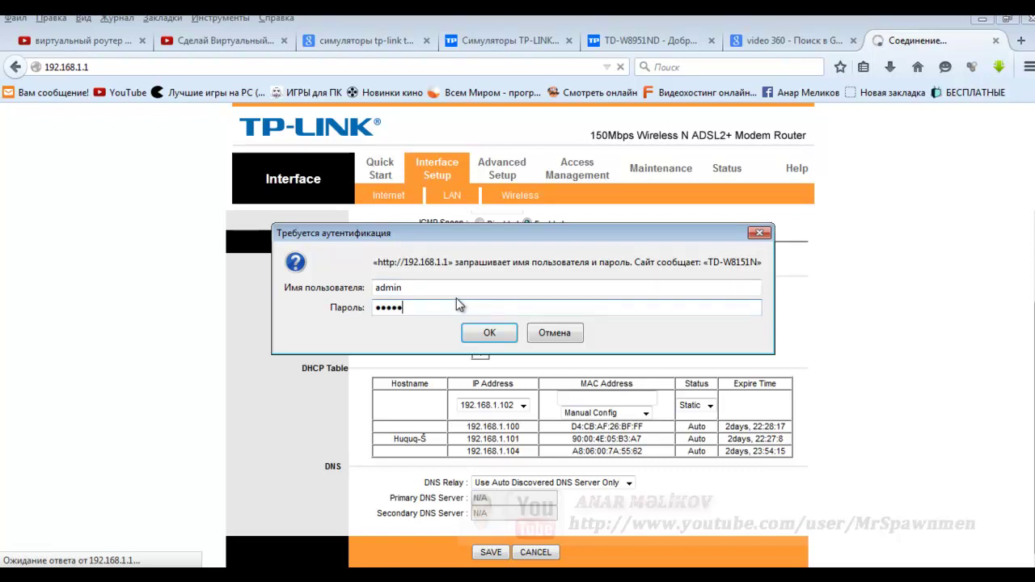
pyautogui.press('Return')
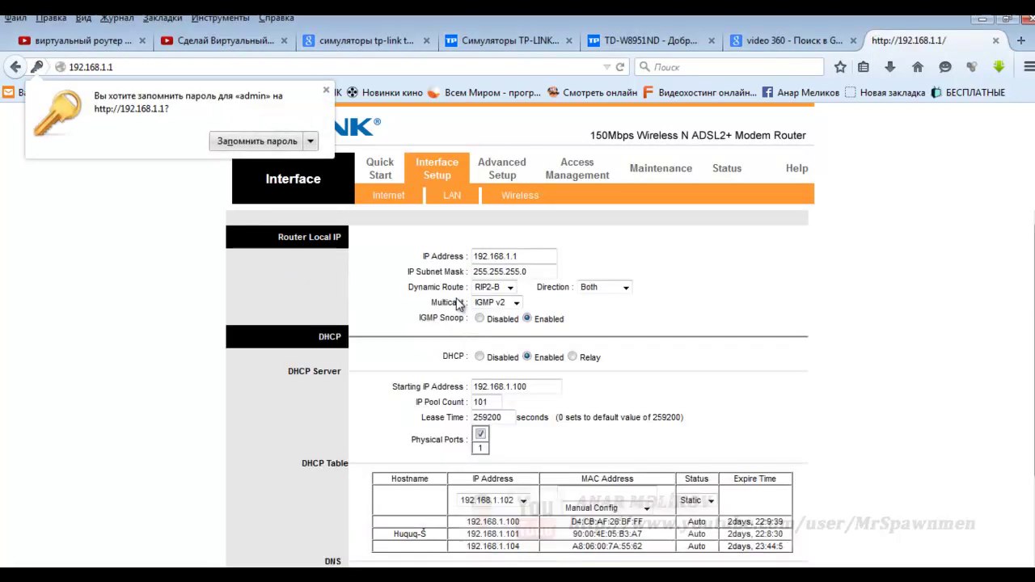
pyautogui.click(326, 89)
# - Bring up the Interface Setup Wireless settings page
pyautogui.scroll(-2, 503, 257)
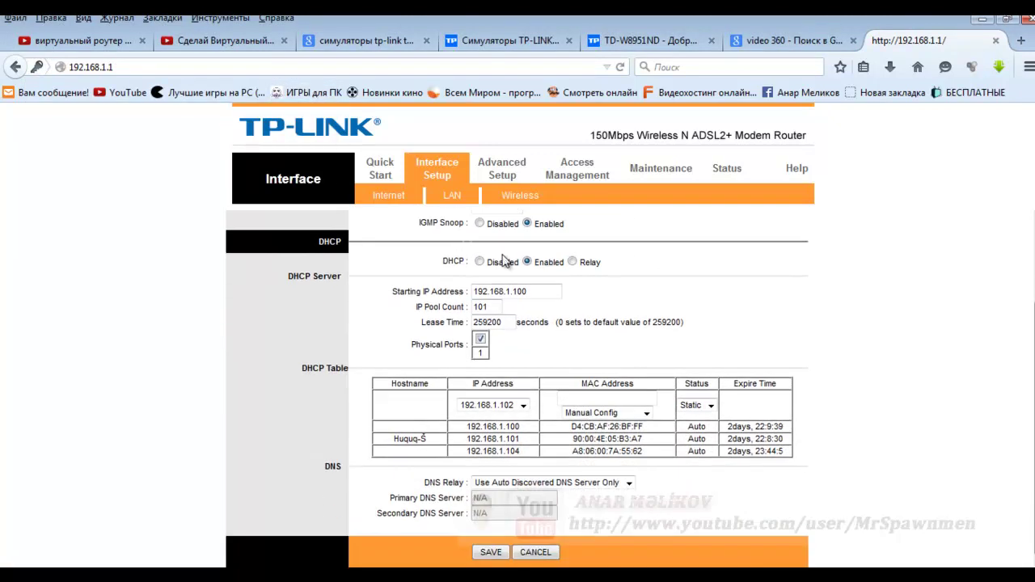
pyautogui.scroll(2, 503, 261)
pyautogui.click(503, 197)
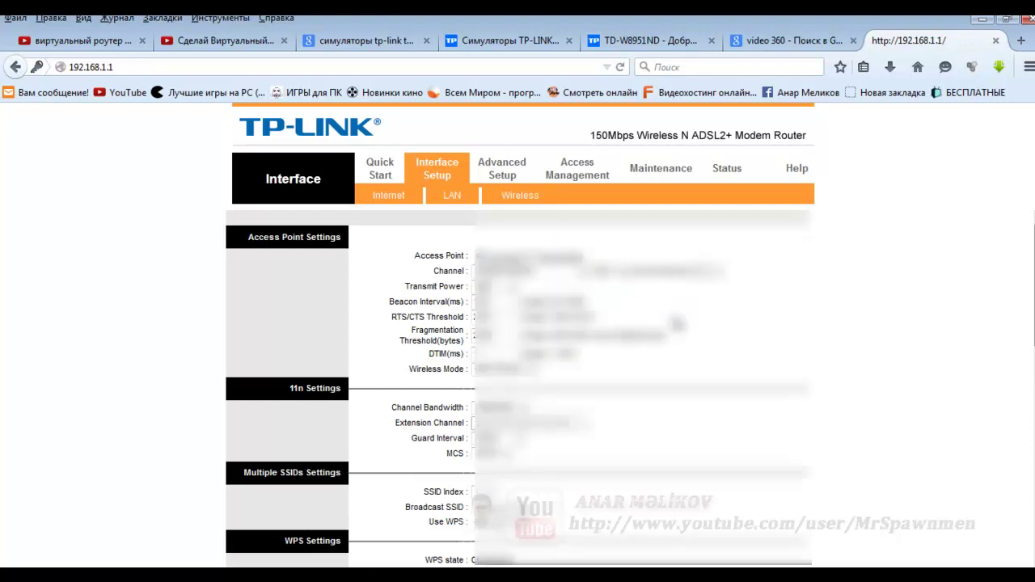
# - Point out the wireless network name and pre-shared key, then return to Access Point Settings
pyautogui.scroll(-4, 676, 323)
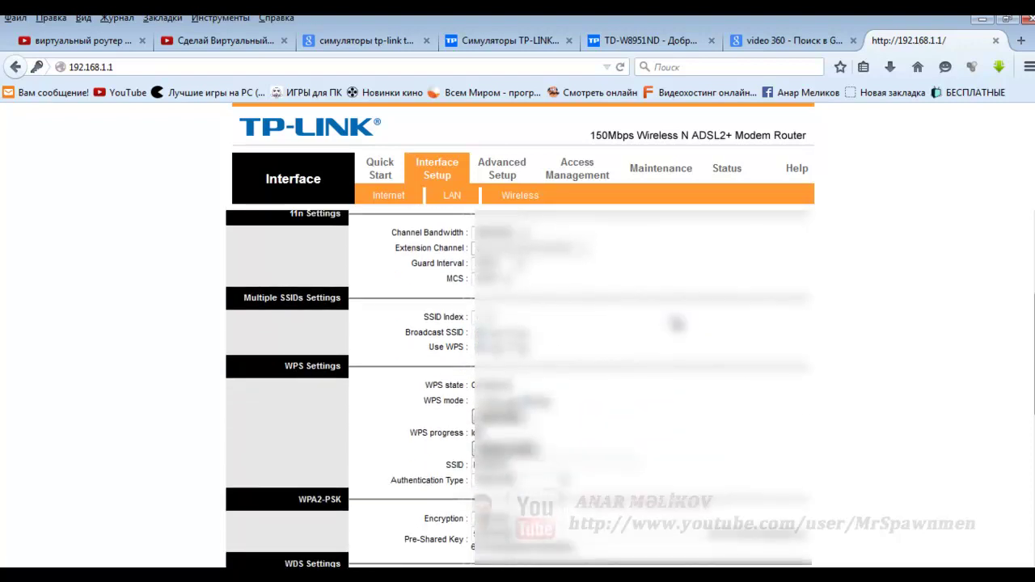
pyautogui.scroll(-4, 676, 324)
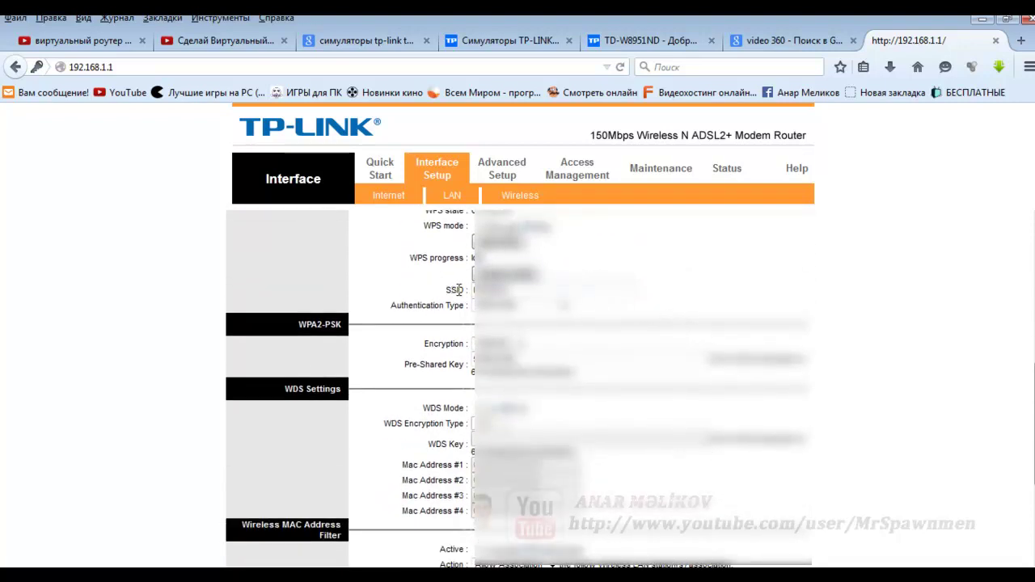
pyautogui.moveTo(511, 290); pyautogui.dragTo(467, 290)
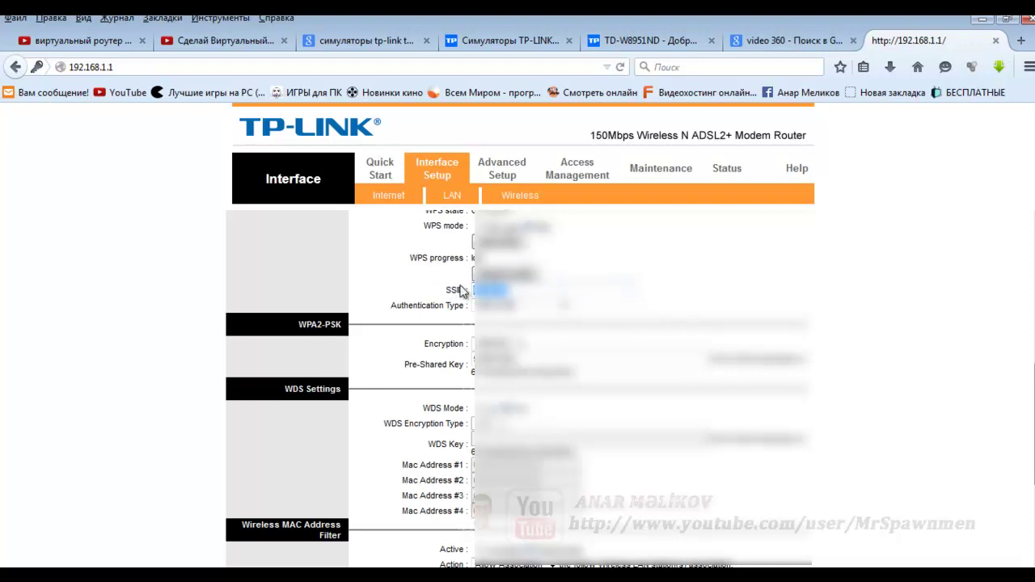
pyautogui.scroll(-3, 427, 291)
pyautogui.scroll(2, 420, 287)
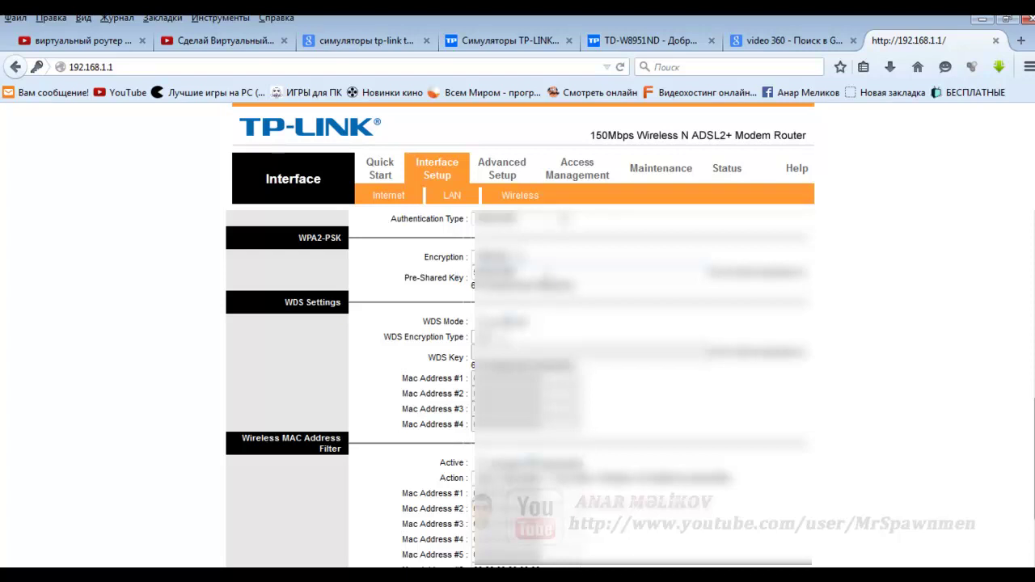
pyautogui.doubleClick(502, 274)
pyautogui.scroll(-2, 453, 271)
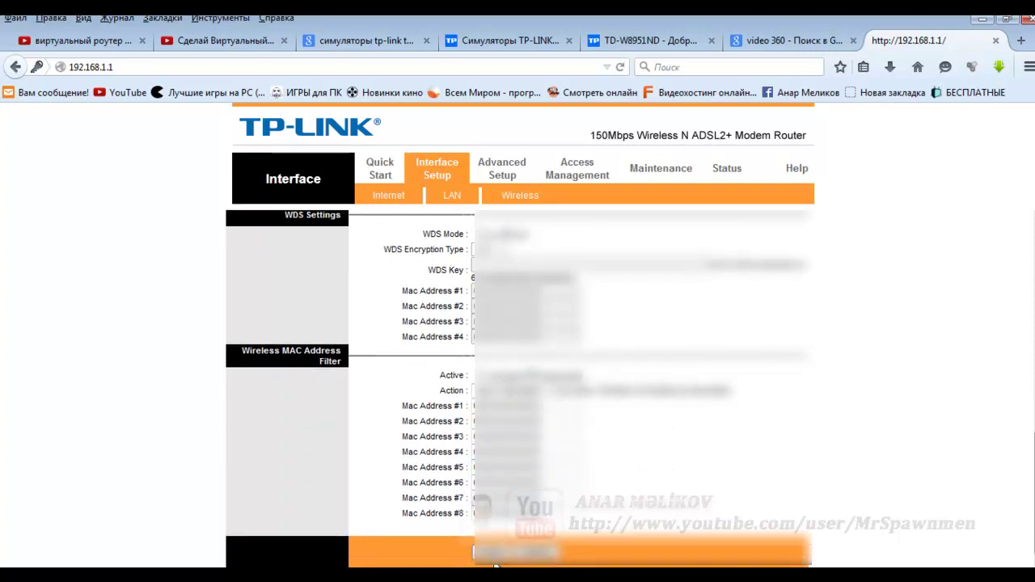
pyautogui.scroll(10, 641, 483)
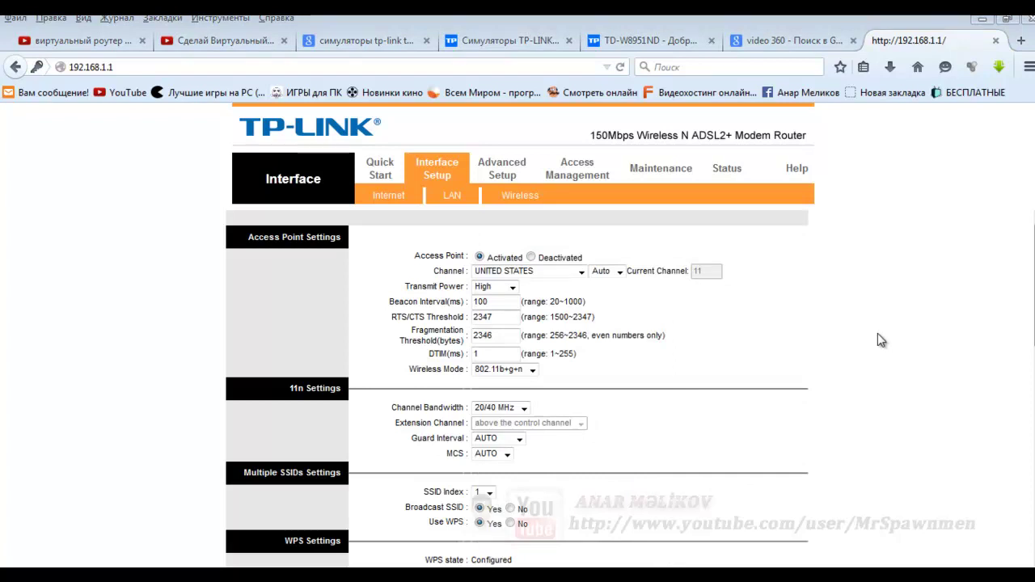
# - Open Maintenance > Administration, point out the admin username, and click between New and Confirm Password
pyautogui.click(676, 175)
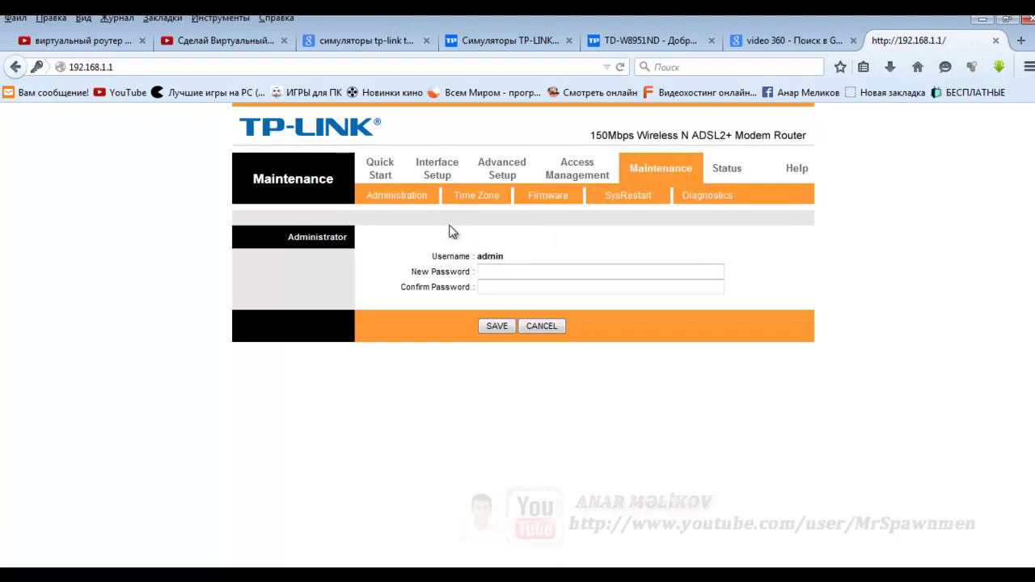
pyautogui.moveTo(508, 264); pyautogui.dragTo(473, 256)
pyautogui.click(495, 271)
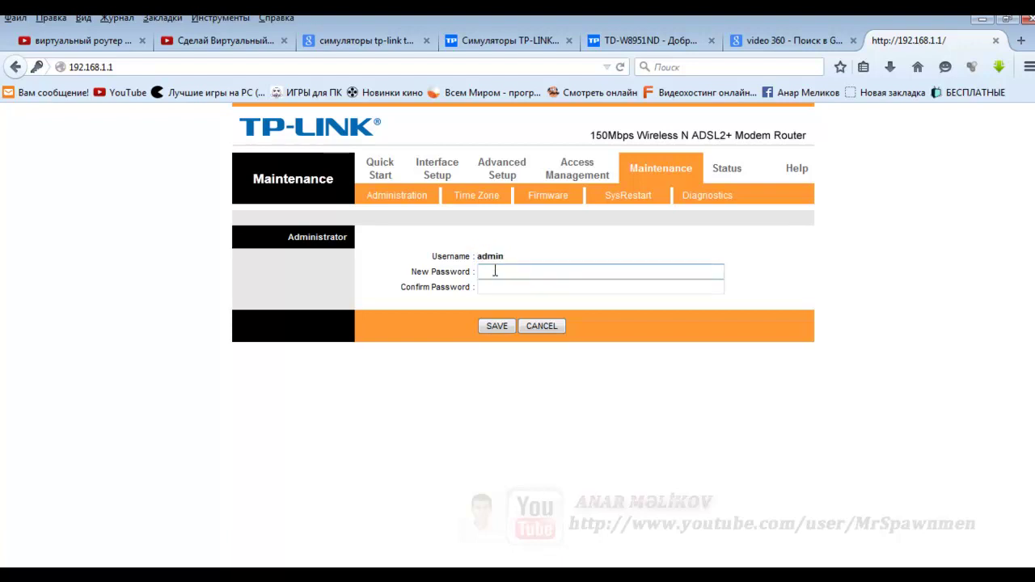
pyautogui.click(493, 286)
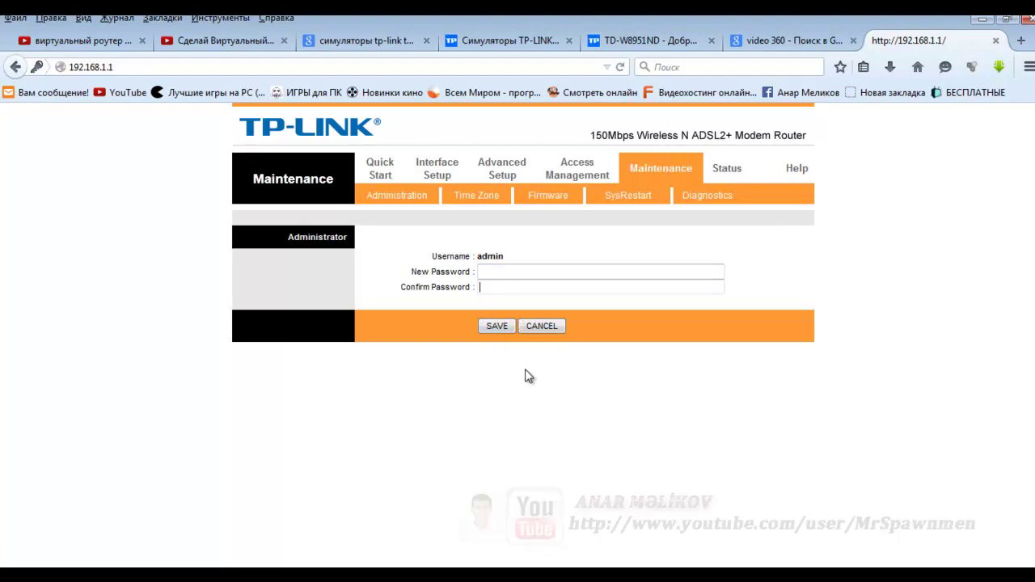
pyautogui.click(511, 270)
pyautogui.click(498, 286)
pyautogui.click(491, 276)
pyautogui.click(483, 287)
# - Leave the password fields and go to the Status Device Info overview
pyautogui.click(498, 269)
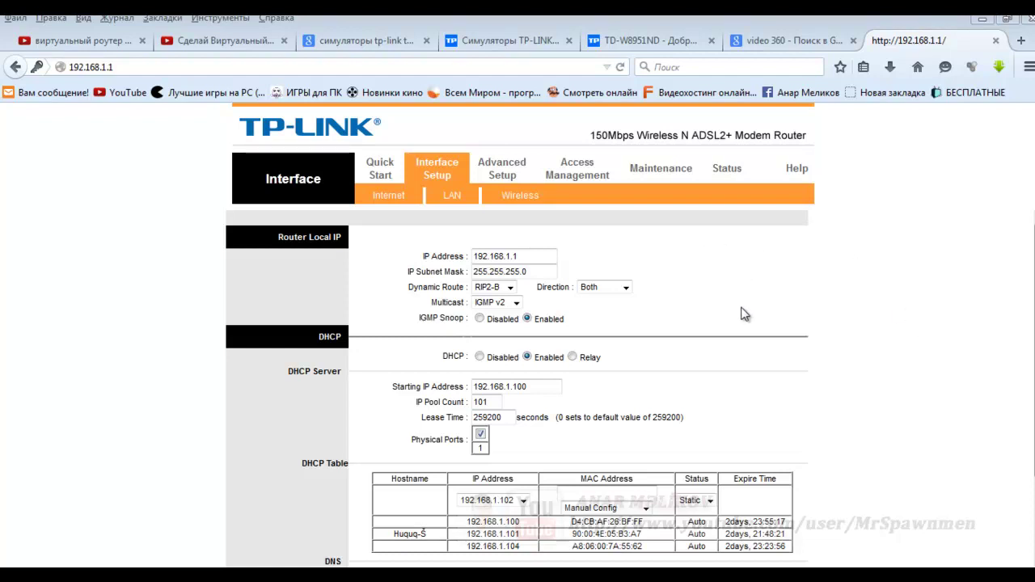
pyautogui.scroll(-2, 849, 325)
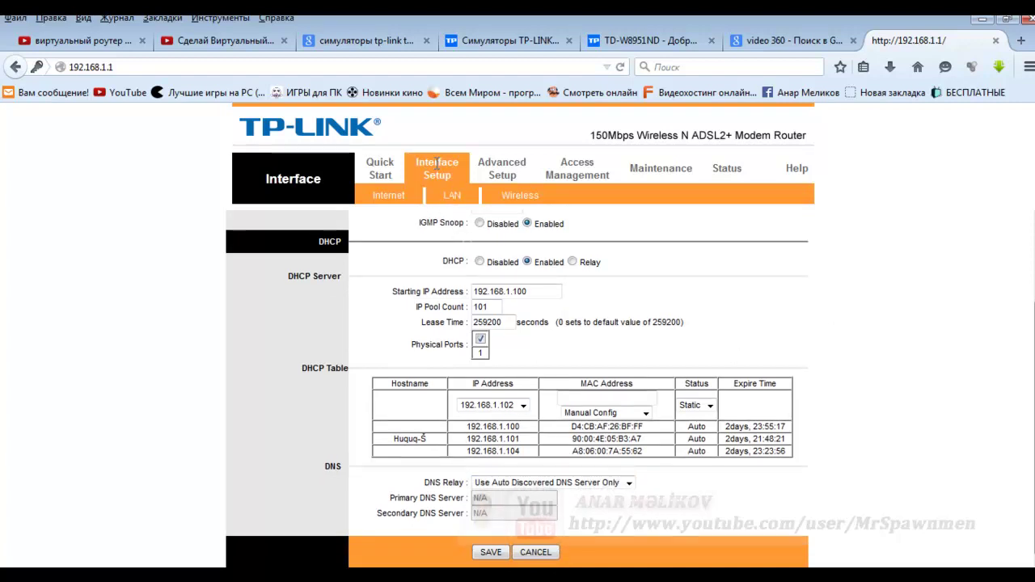
pyautogui.click(738, 170)
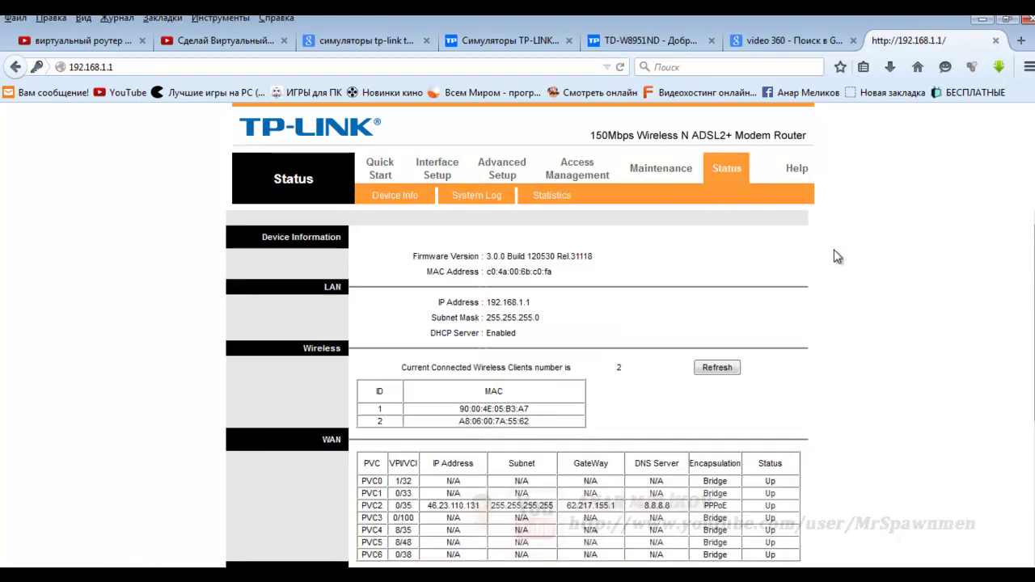
# - Point out the WAN DNS 8.8.8.8 and gateway 62.217.155.1, then refresh the Device Info page
pyautogui.scroll(-2, 631, 479)
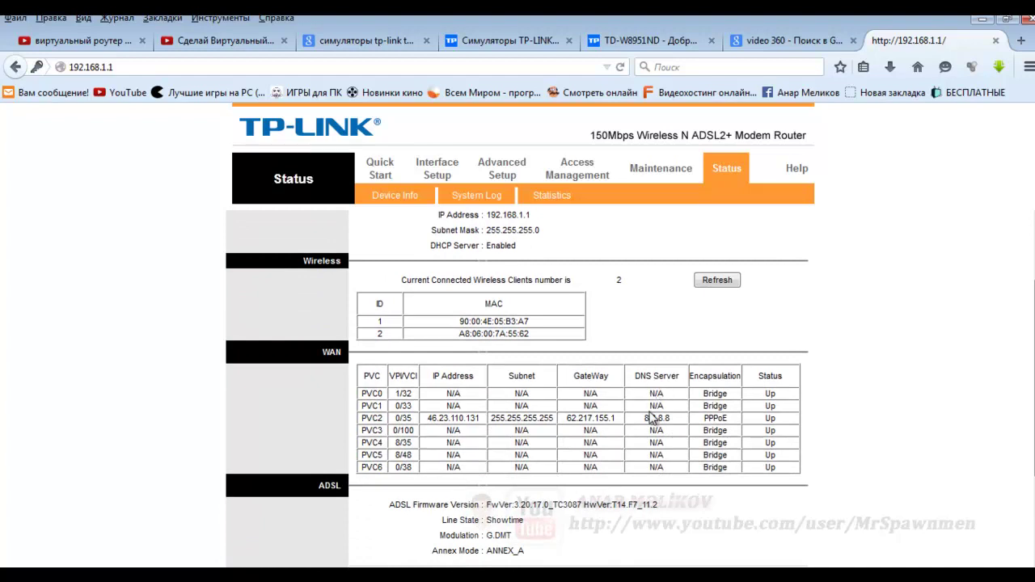
pyautogui.doubleClick(652, 418)
pyautogui.moveTo(566, 418); pyautogui.dragTo(647, 415)
pyautogui.press('F5')
pyautogui.click(683, 429)
pyautogui.scroll(2, 900, 434)
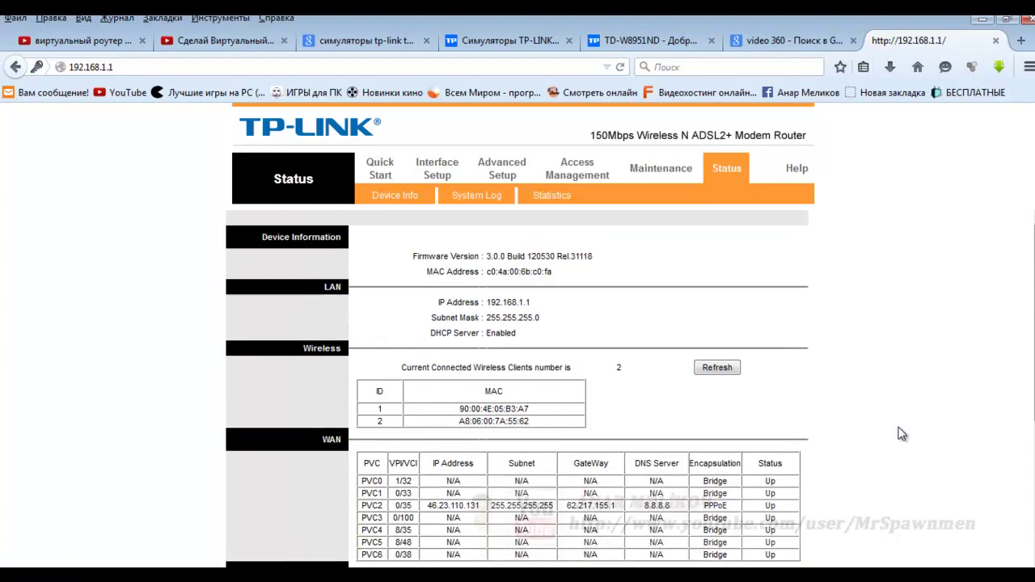
# - Open the Interface Setup LAN page and scroll down to the DNS section
pyautogui.click(436, 168)
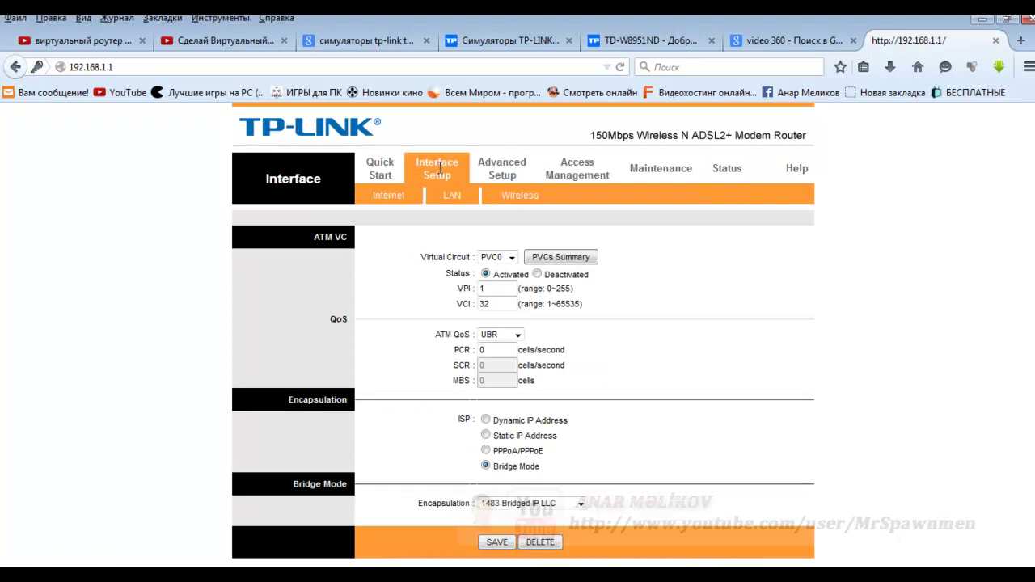
pyautogui.click(453, 196)
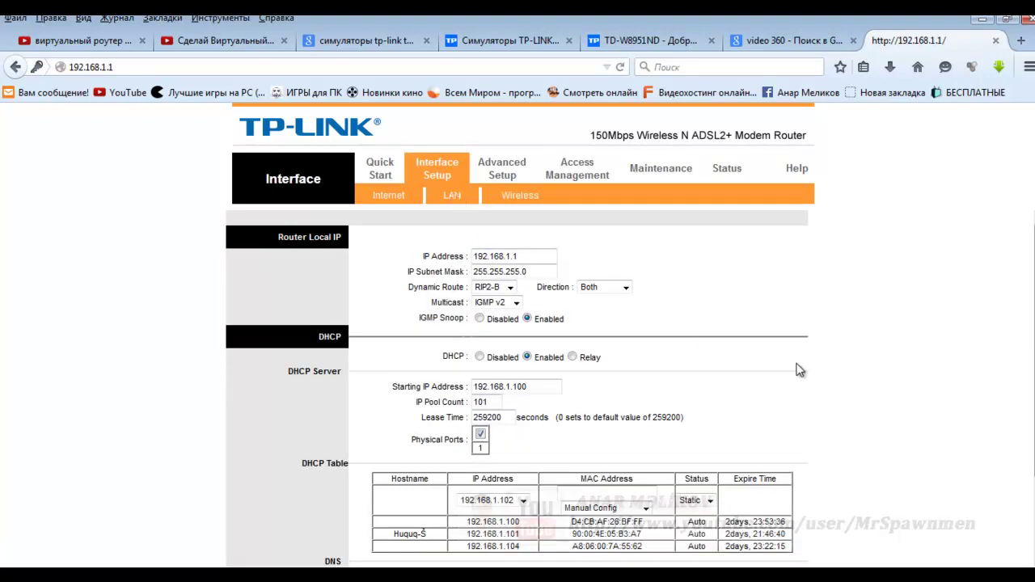
pyautogui.scroll(-2, 765, 346)
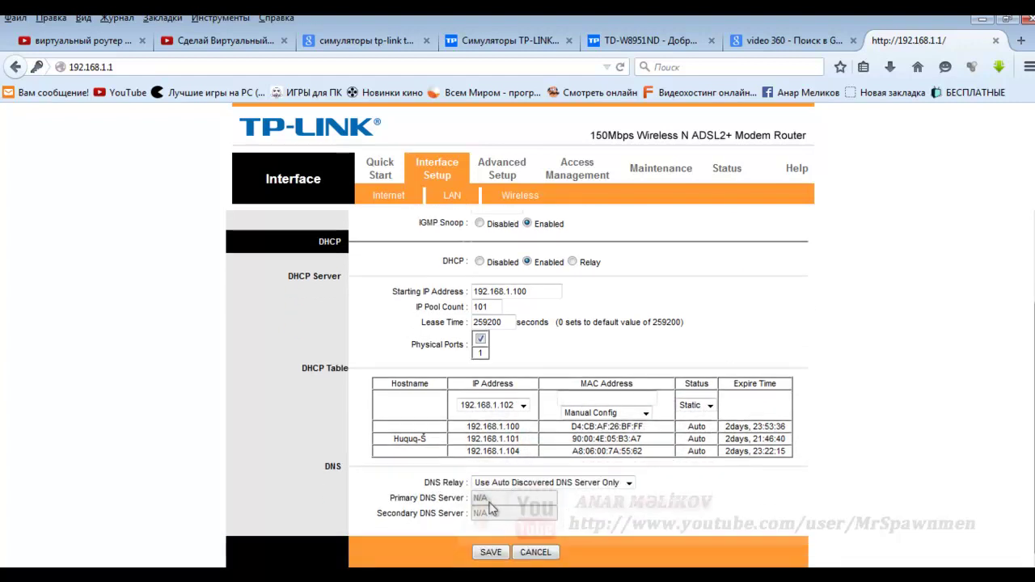
# - Switch DNS Relay to User, revert it to Auto Discovered, and save the LAN settings
pyautogui.click(628, 483)
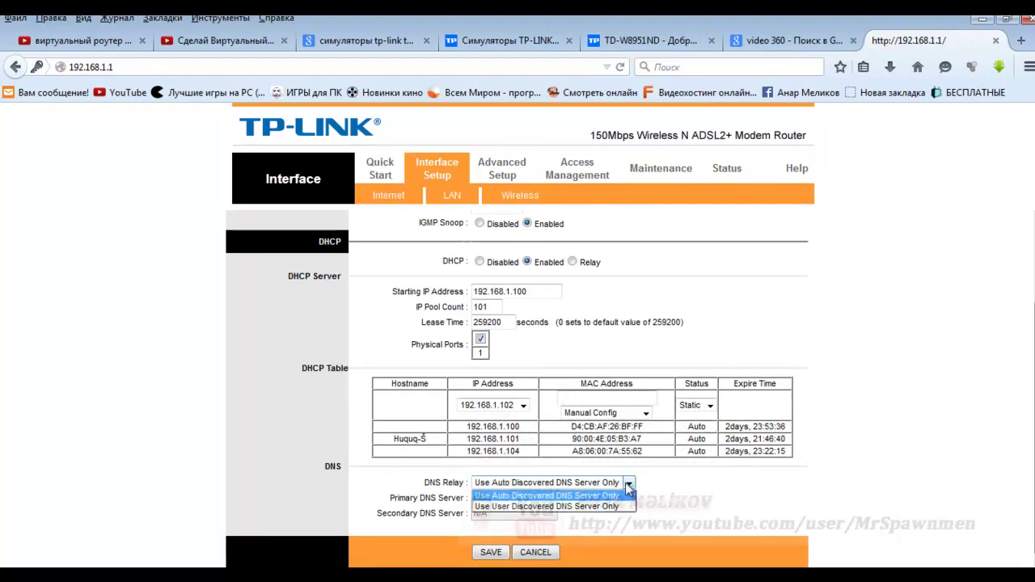
pyautogui.click(484, 506)
pyautogui.click(532, 496)
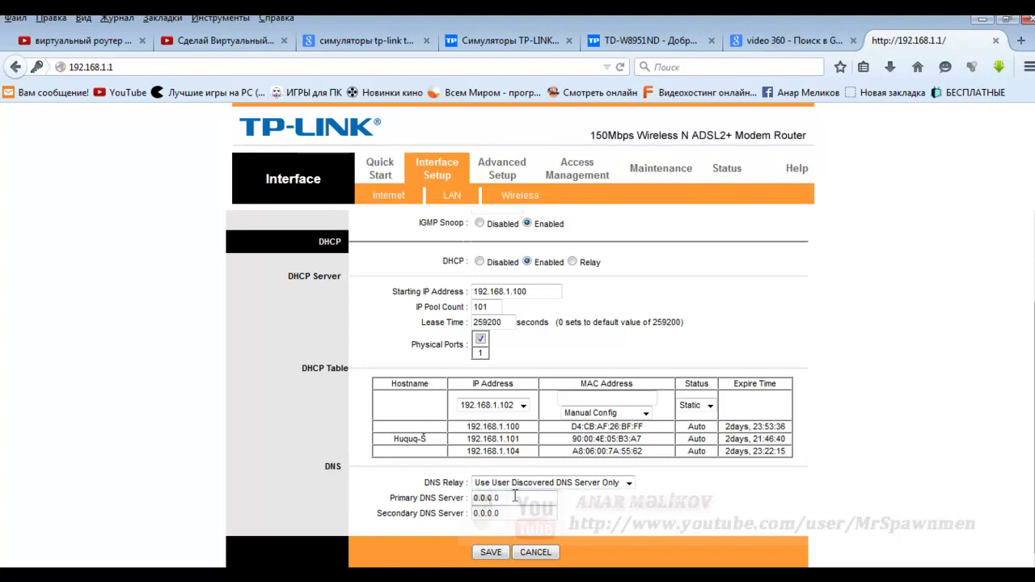
pyautogui.click(628, 482)
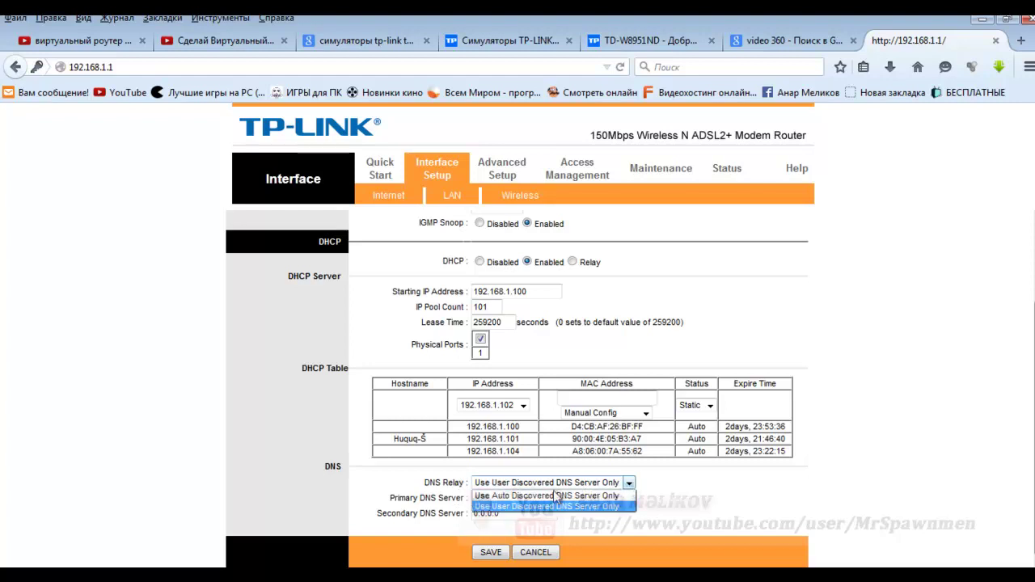
pyautogui.click(495, 496)
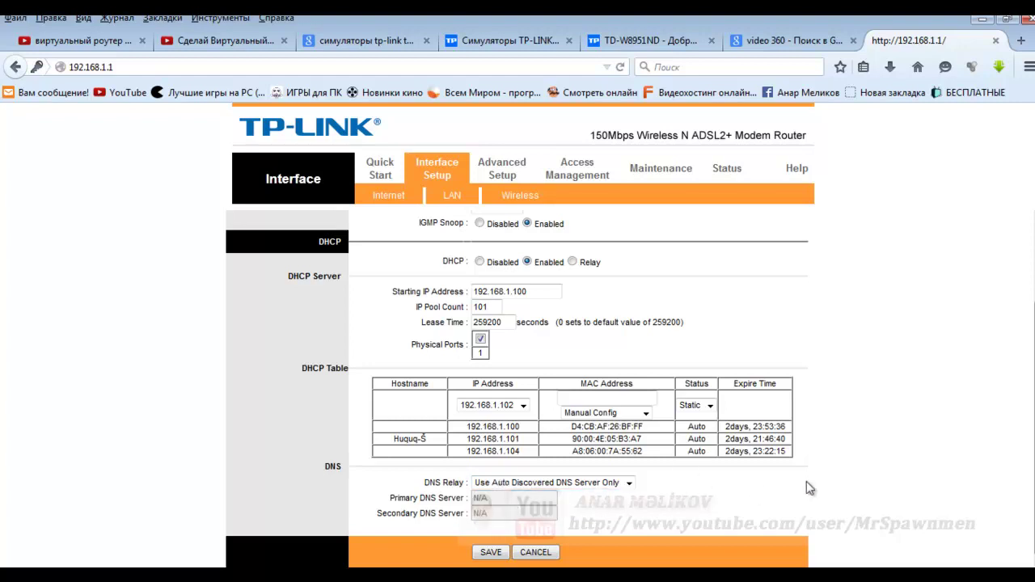
pyautogui.click(485, 554)
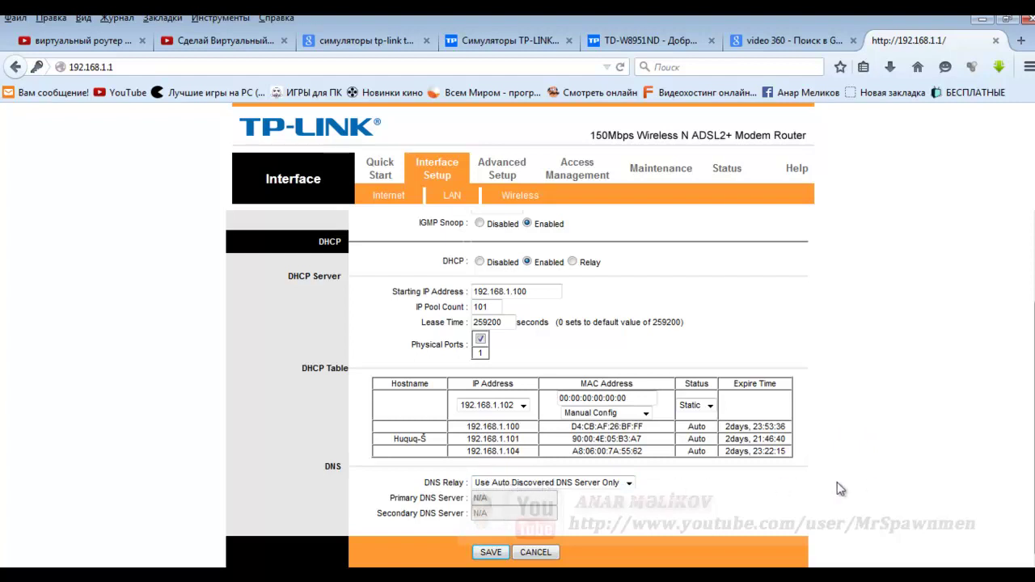
pyautogui.scroll(2, 837, 482)
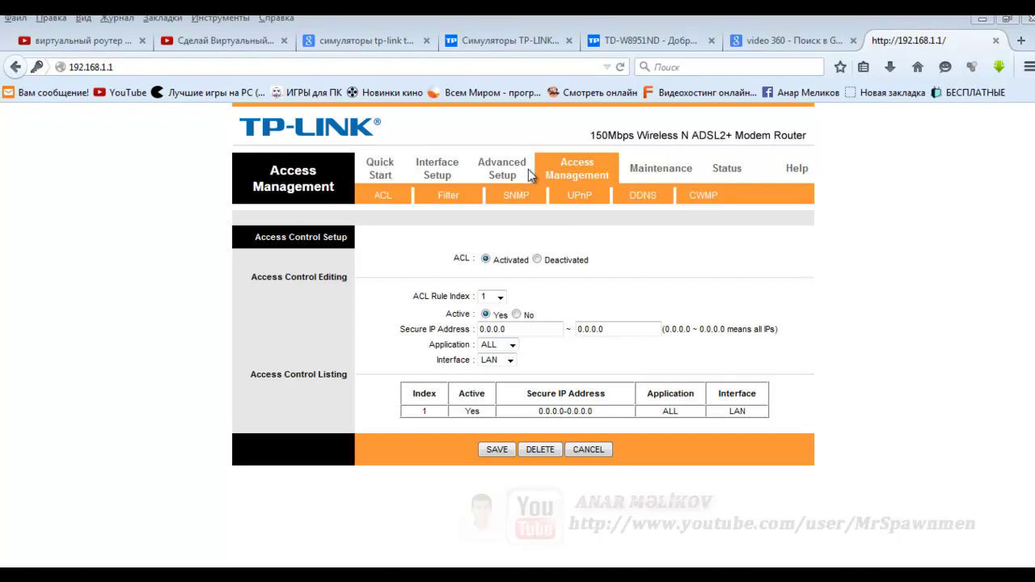
pyautogui.click(498, 168)
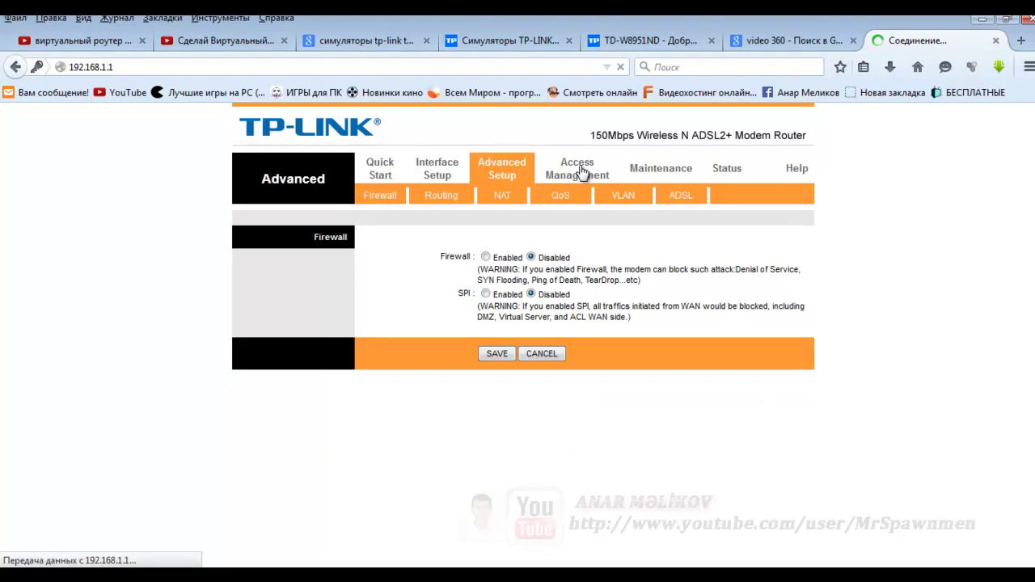
pyautogui.click(605, 333)
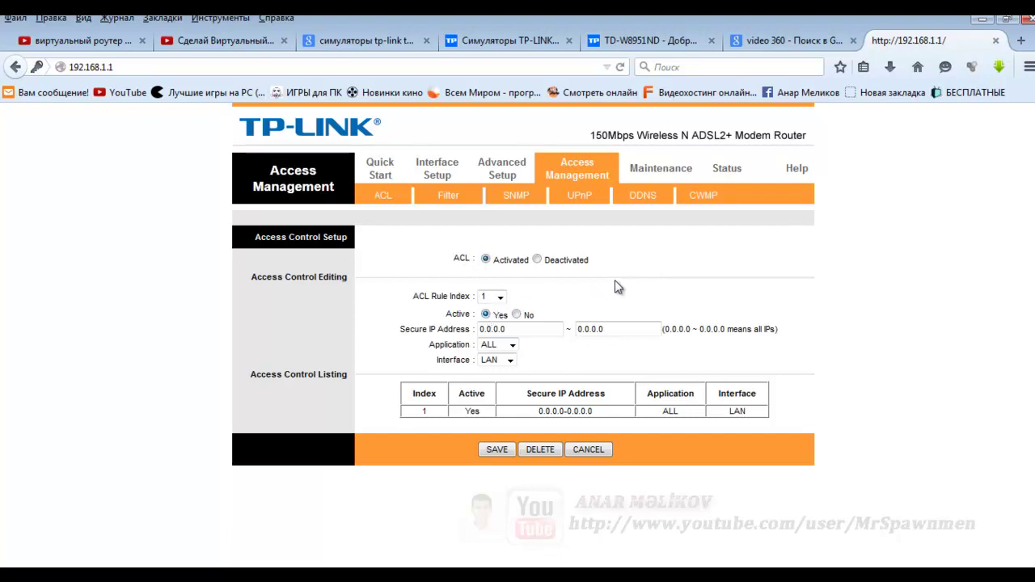
pyautogui.click(497, 449)
pyautogui.click(500, 298)
pyautogui.click(501, 299)
pyautogui.click(511, 361)
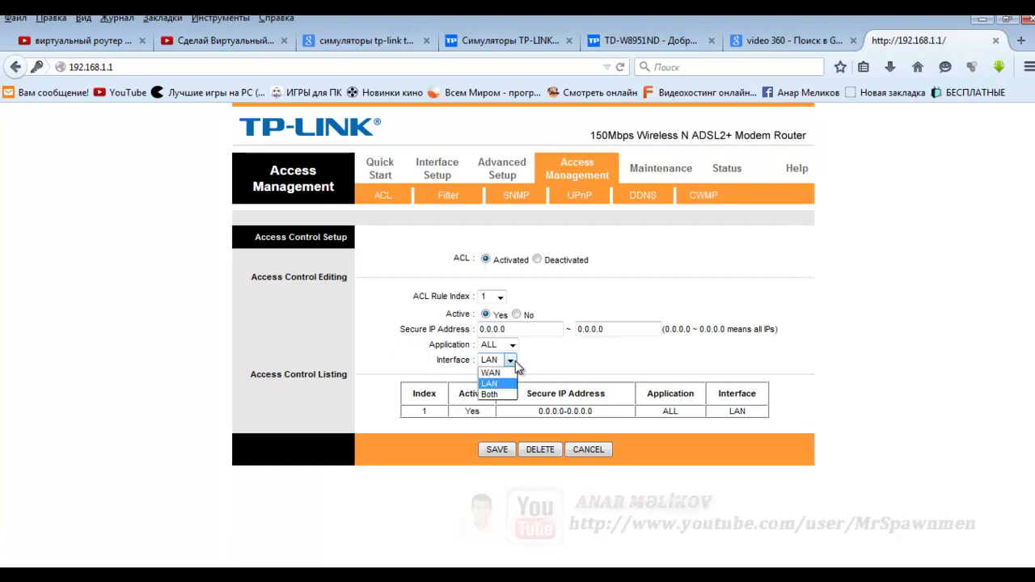
pyautogui.click(513, 362)
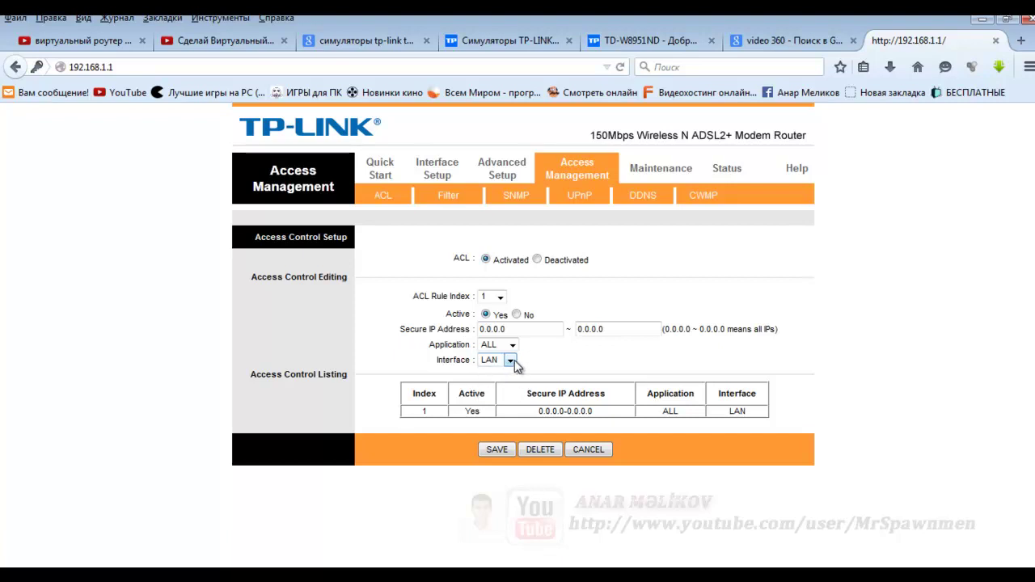
pyautogui.click(513, 345)
pyautogui.click(516, 347)
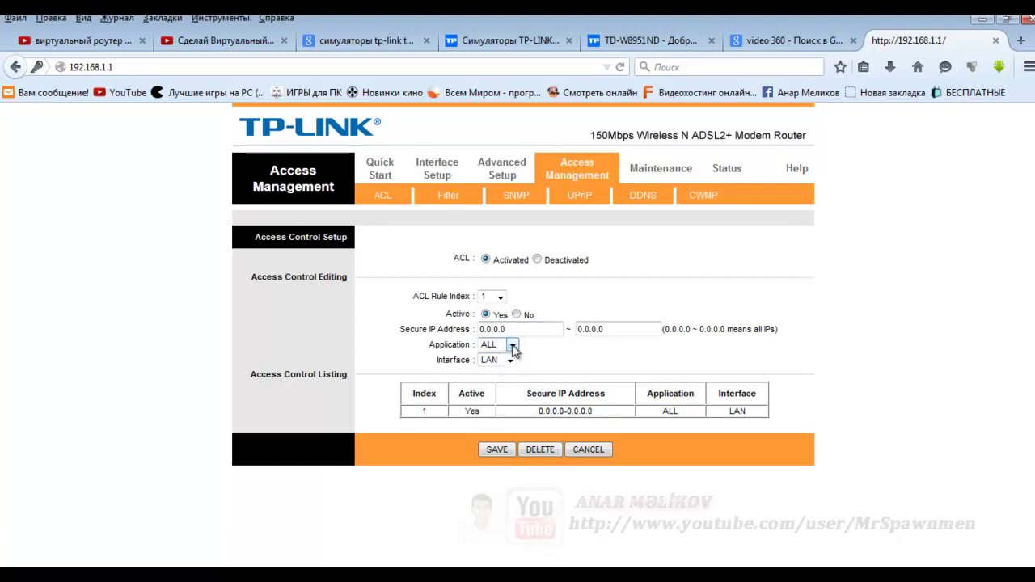
pyautogui.click(513, 346)
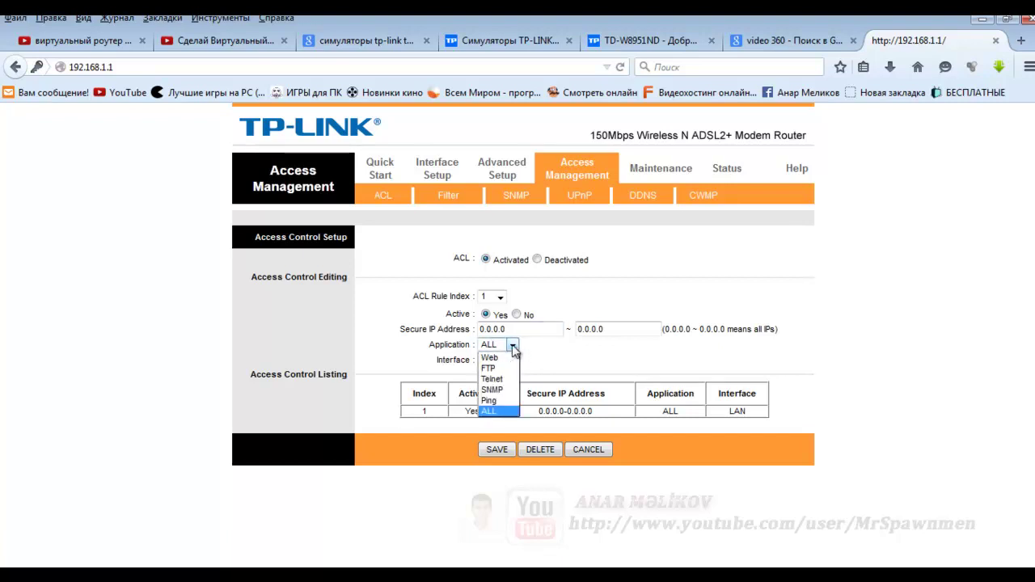
pyautogui.click(513, 347)
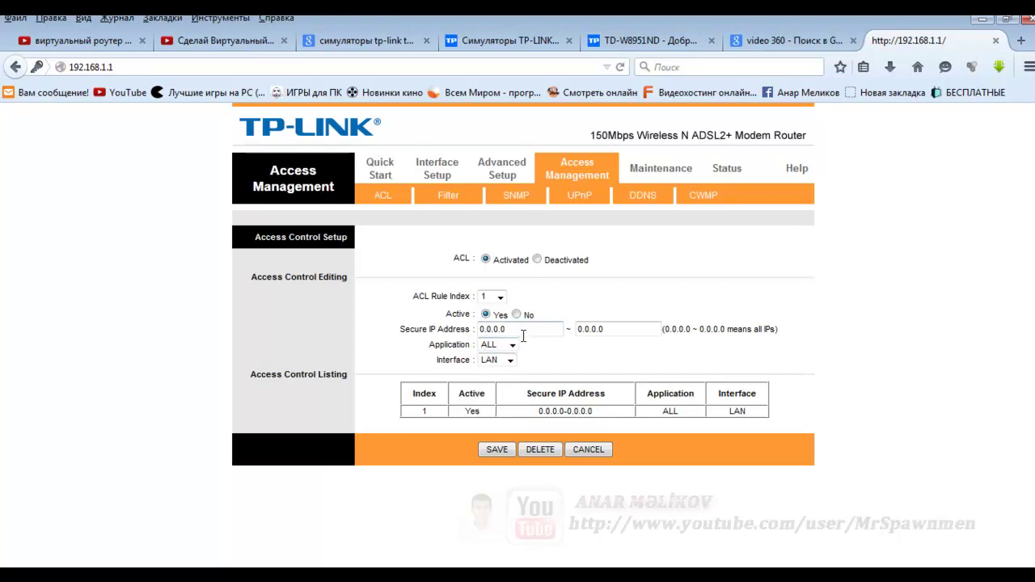
pyautogui.moveTo(526, 330); pyautogui.dragTo(447, 330)
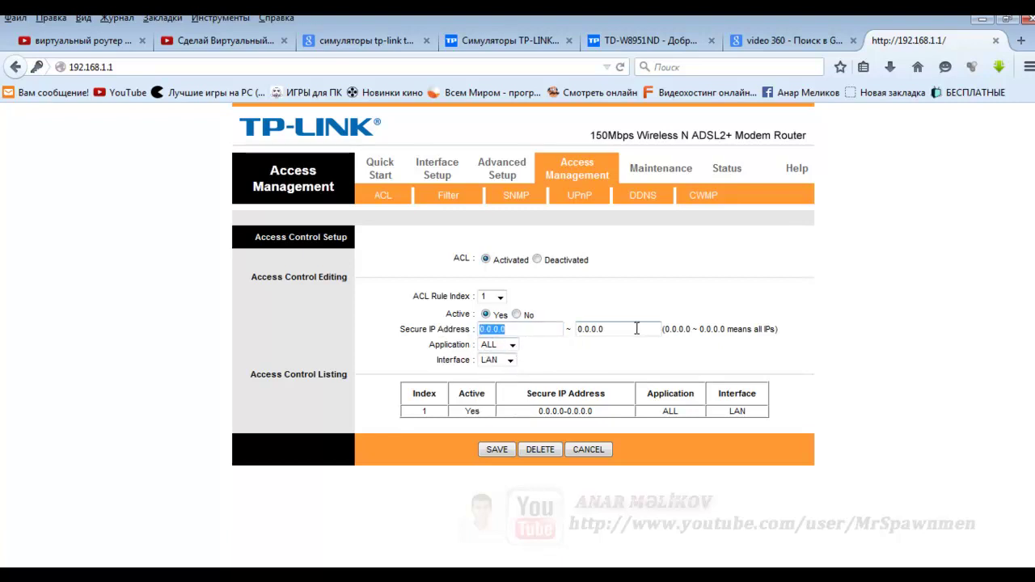
pyautogui.press('Tab')
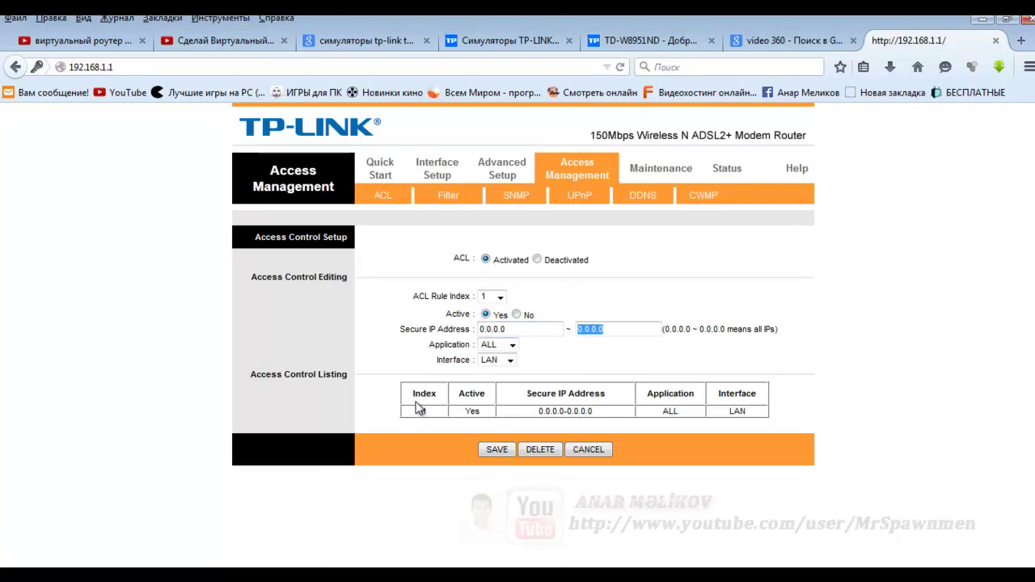
pyautogui.moveTo(414, 398); pyautogui.dragTo(765, 417)
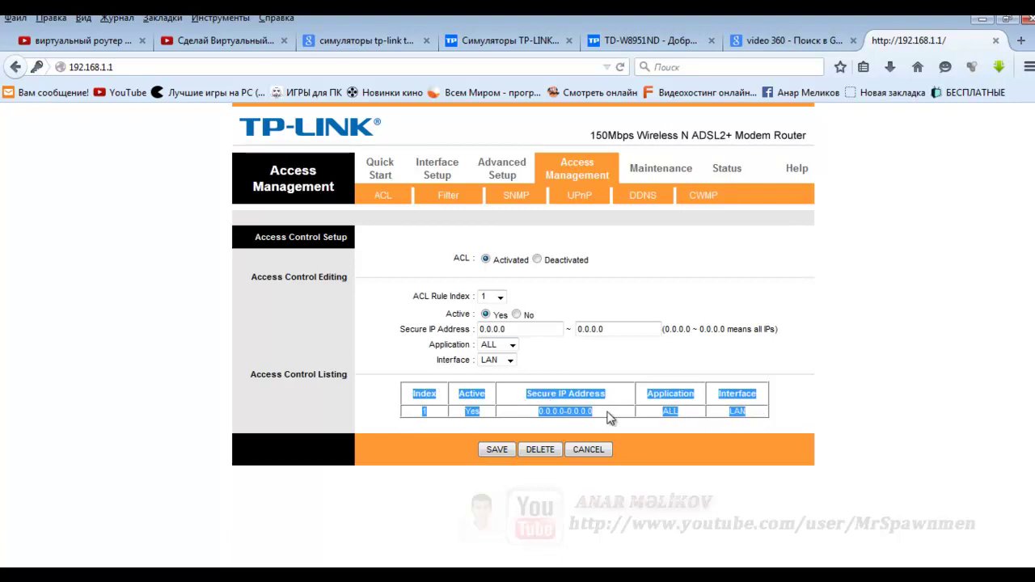
pyautogui.moveTo(607, 418); pyautogui.dragTo(534, 415)
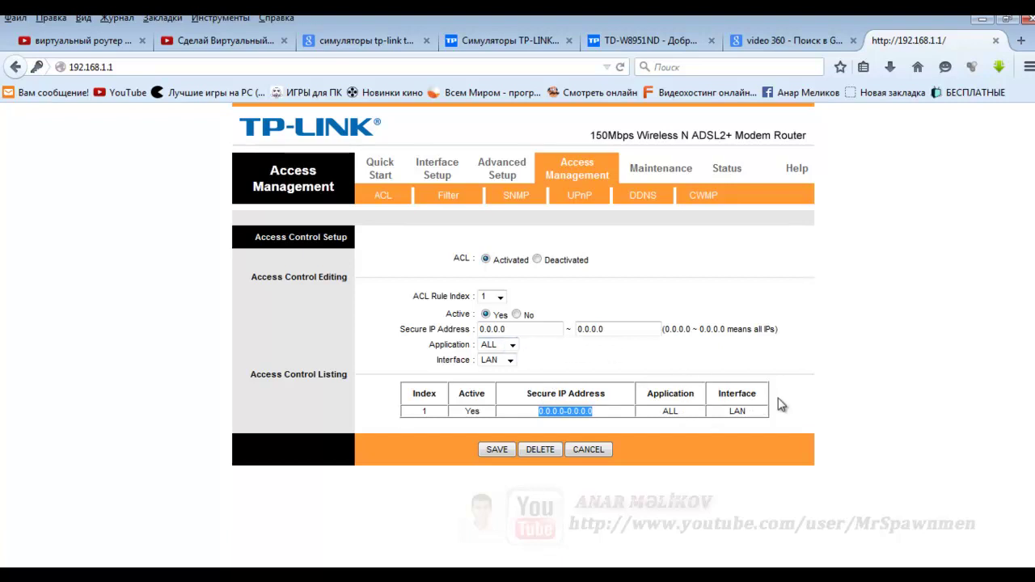
pyautogui.click(815, 388)
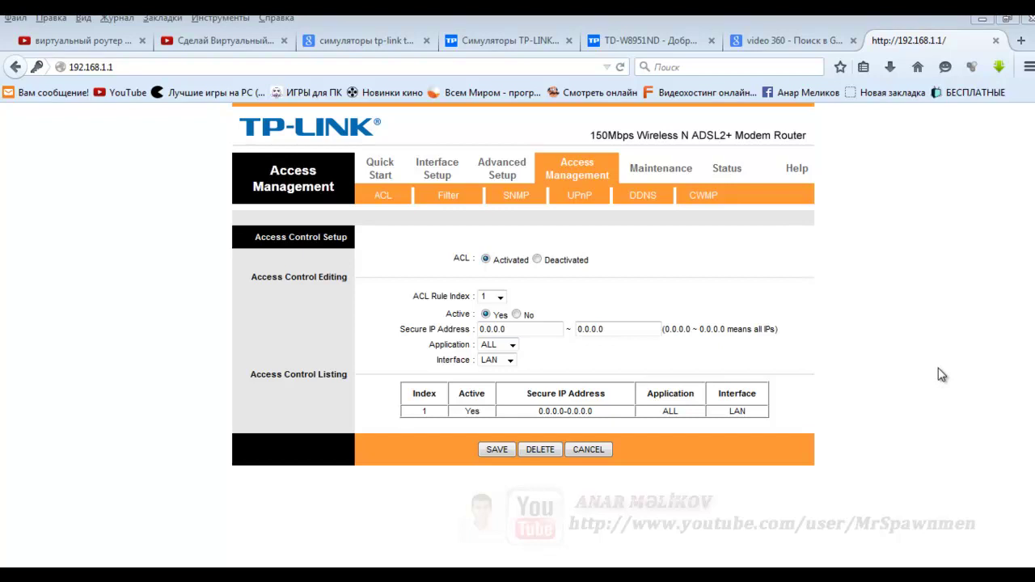
# - Reload the router page at 192.168.1.1, then minimize Chrome to reveal the desktop
pyautogui.click(128, 64)
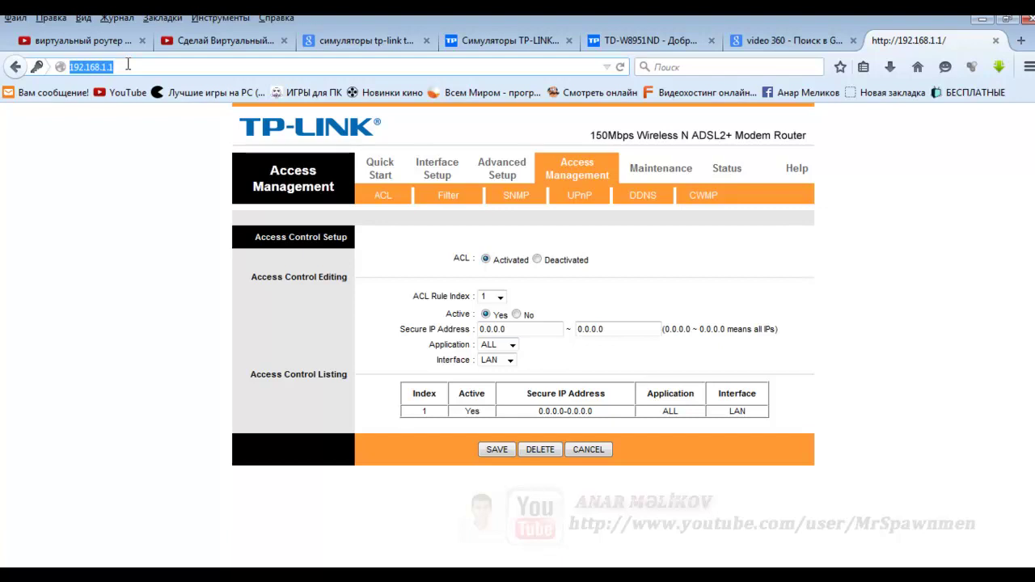
pyautogui.click(128, 64)
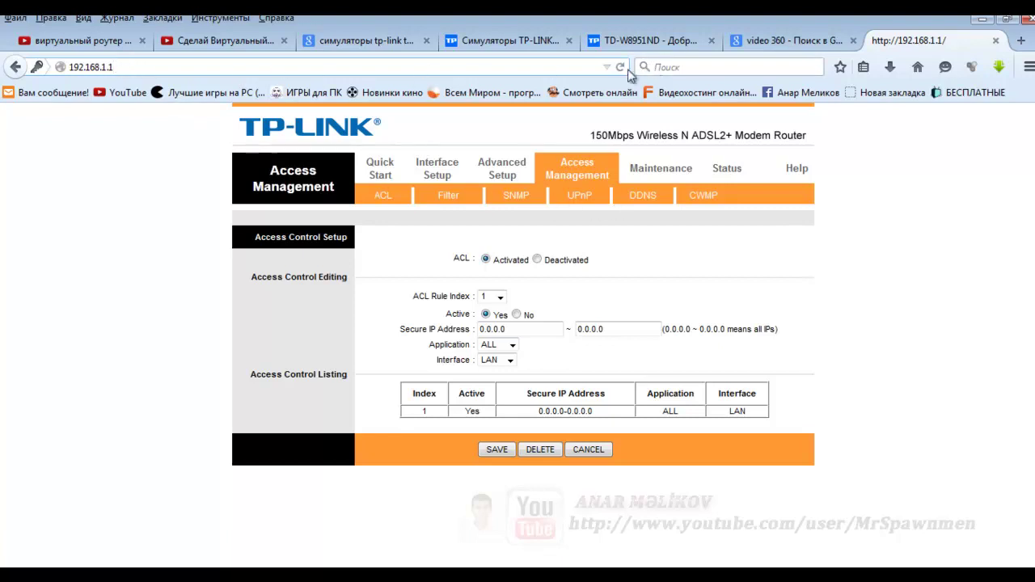
pyautogui.press('Return')
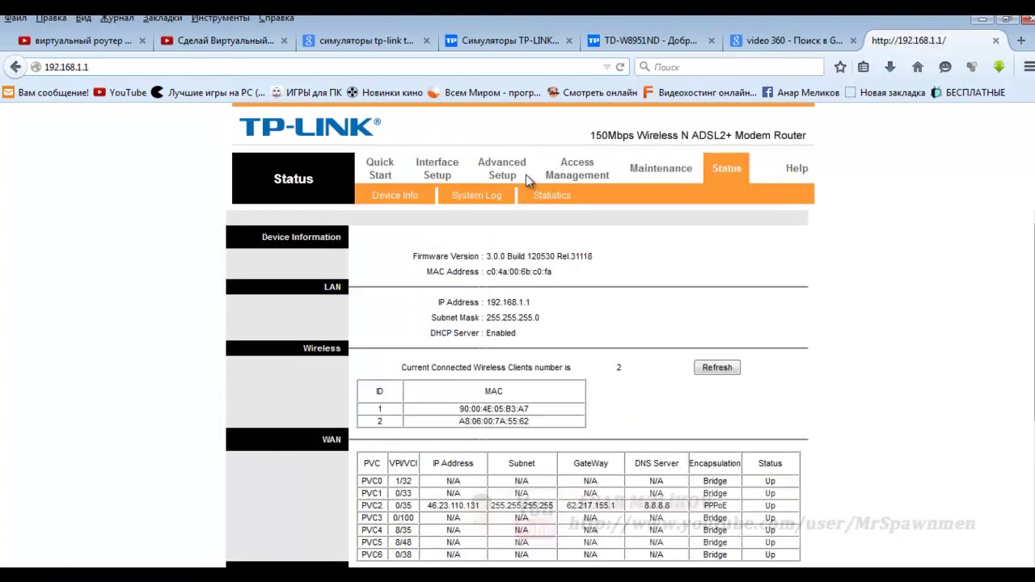
pyautogui.click(982, 19)
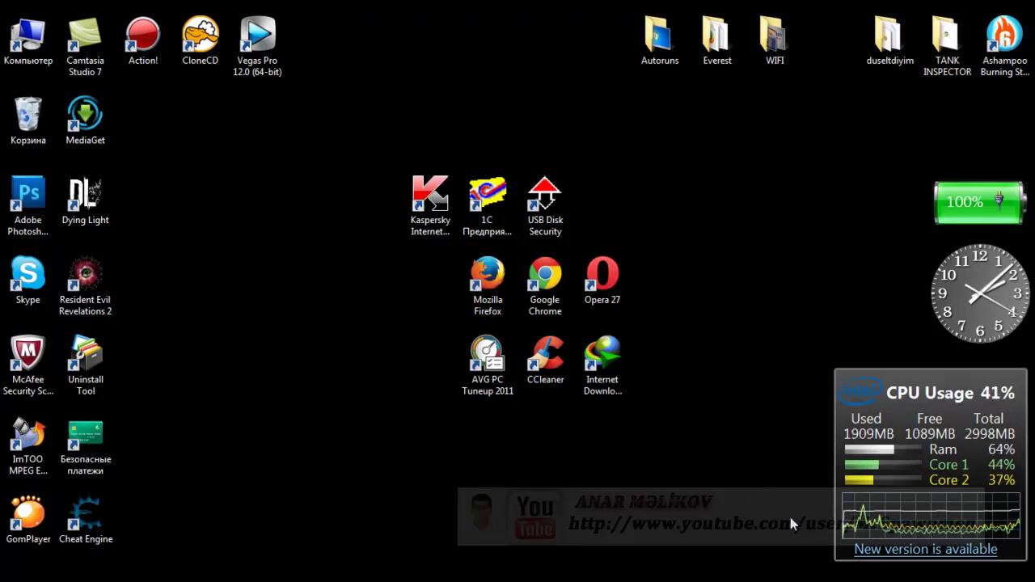
pyautogui.click(954, 581)
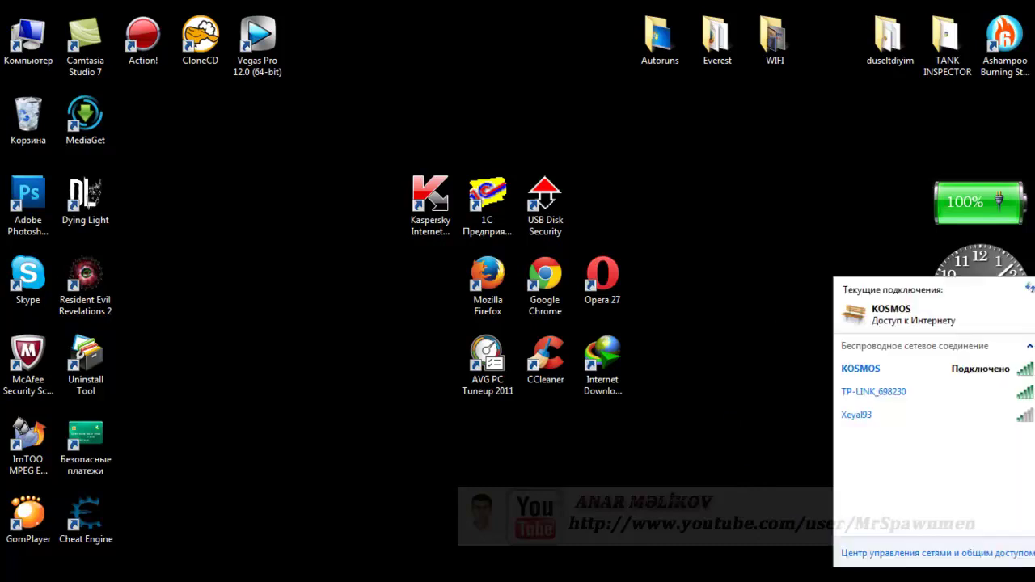
pyautogui.click(962, 373)
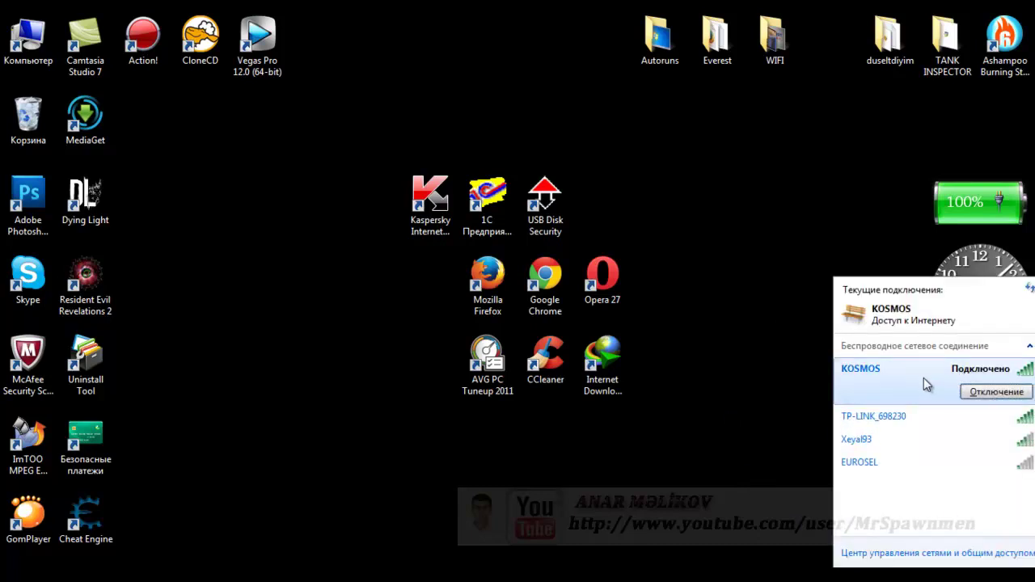
pyautogui.rightClick(920, 381)
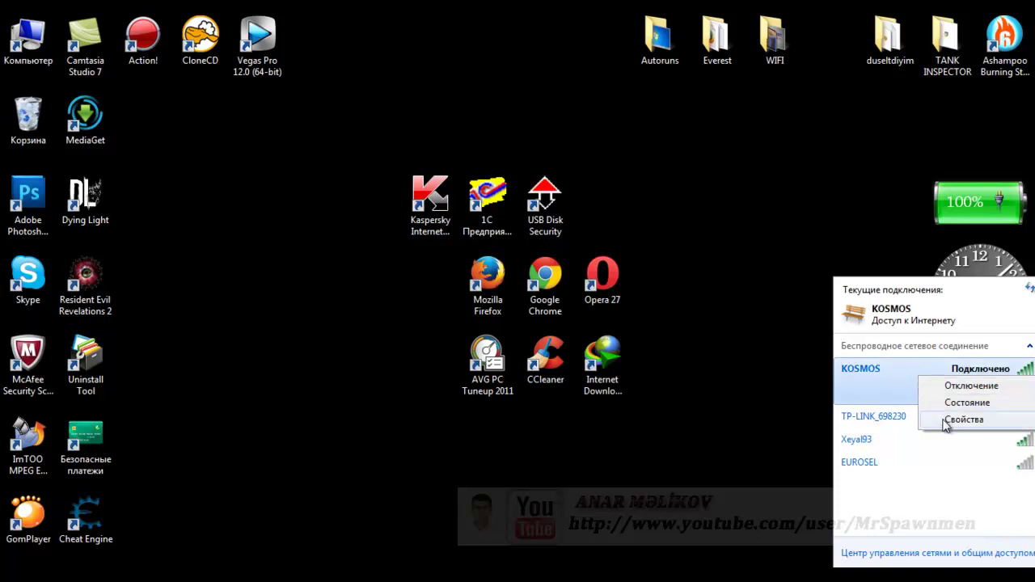
pyautogui.click(946, 419)
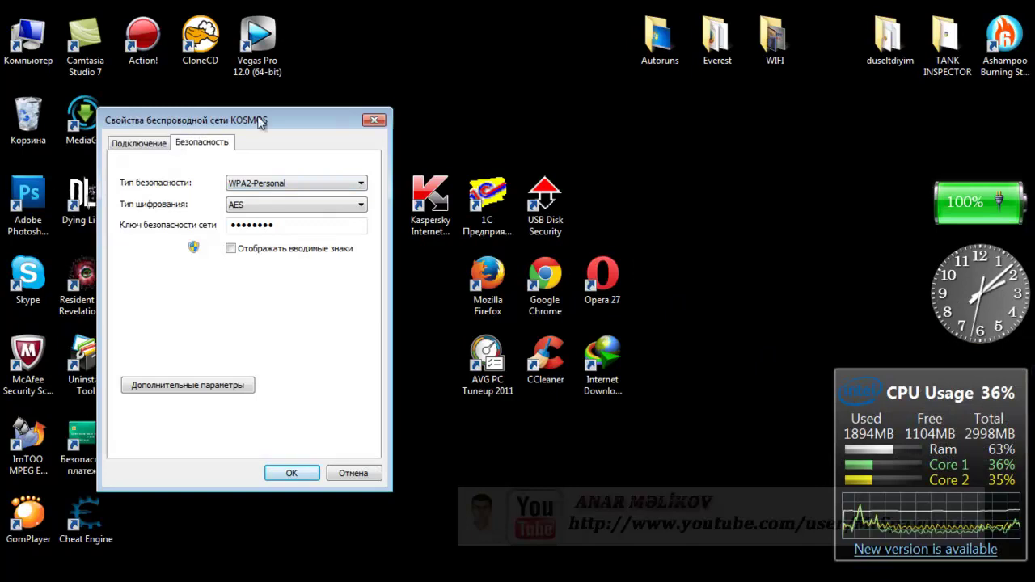
pyautogui.moveTo(249, 120); pyautogui.dragTo(427, 102)
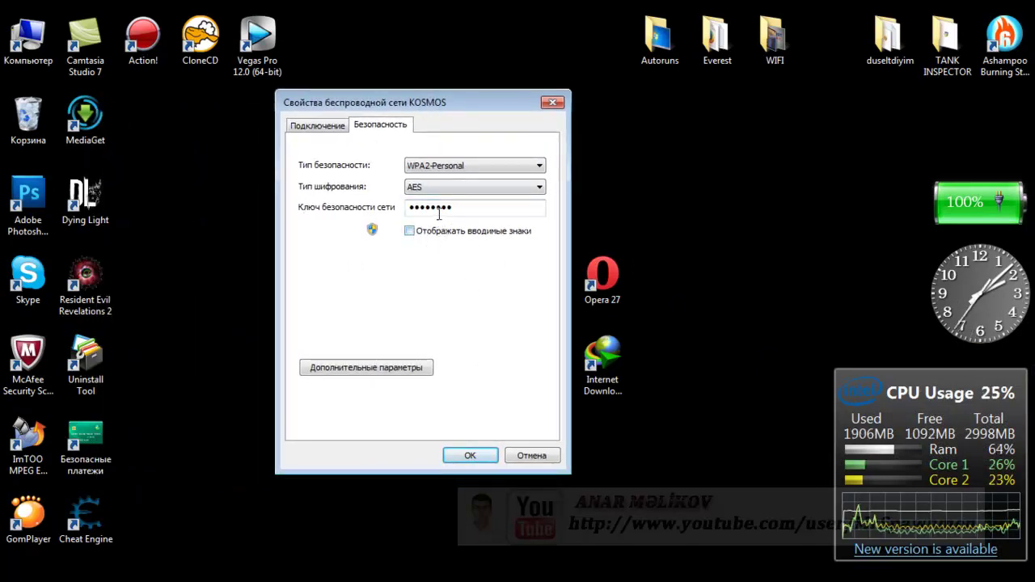
pyautogui.doubleClick(465, 207)
pyautogui.press('BackSpace')
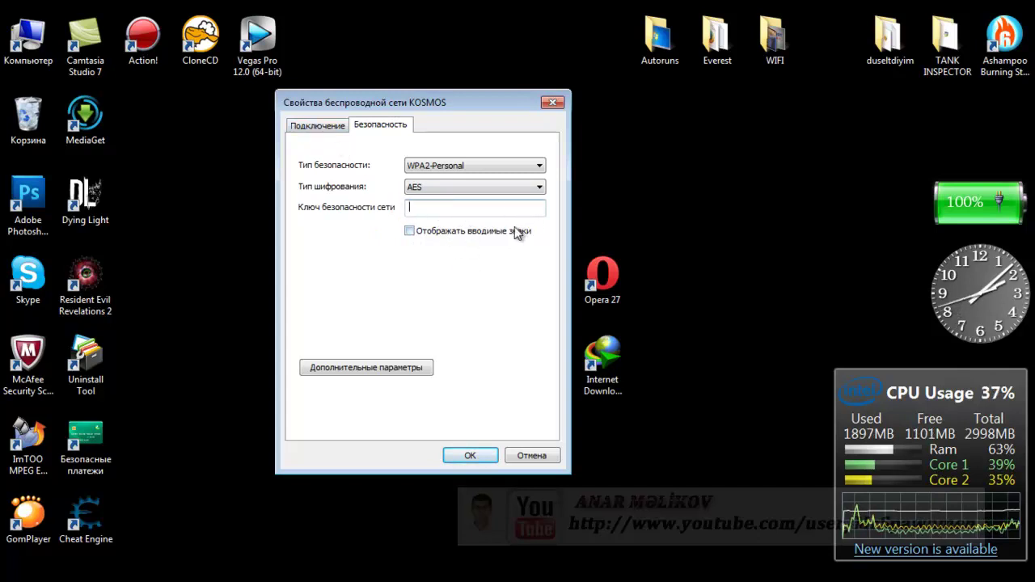
pyautogui.click(553, 103)
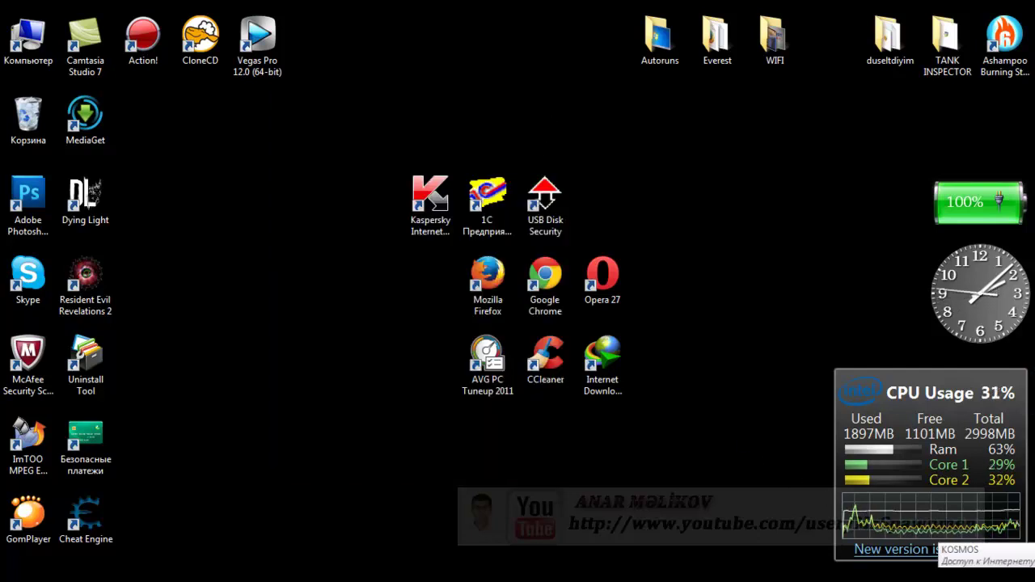
pyautogui.click(922, 581)
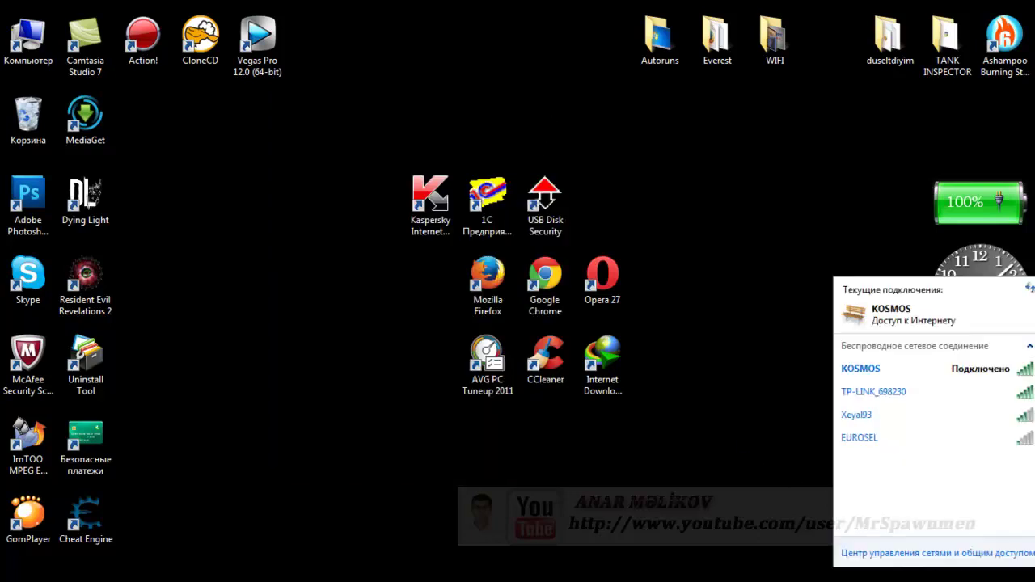
pyautogui.rightClick(926, 372)
pyautogui.click(958, 416)
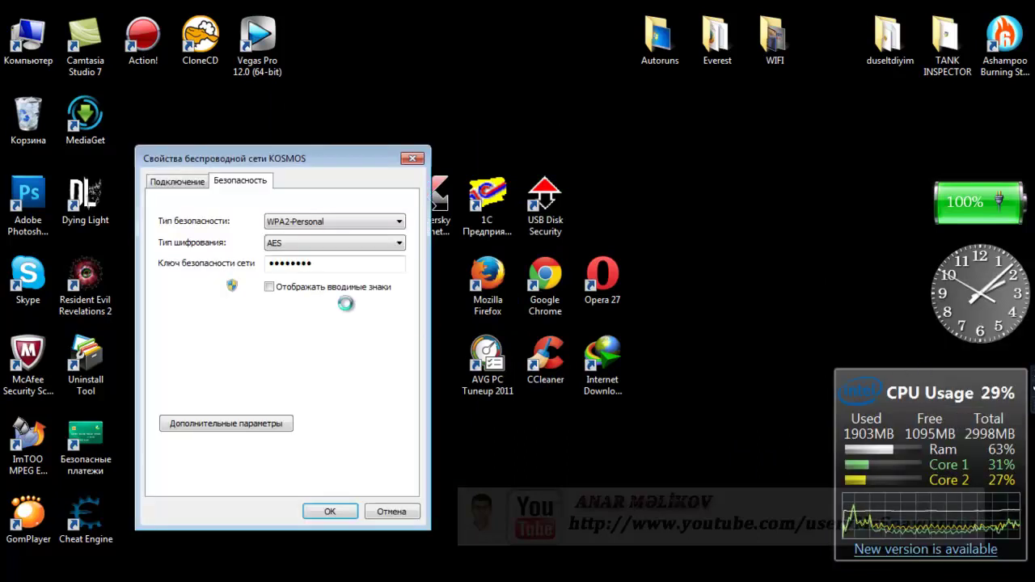
pyautogui.moveTo(278, 155); pyautogui.dragTo(361, 91)
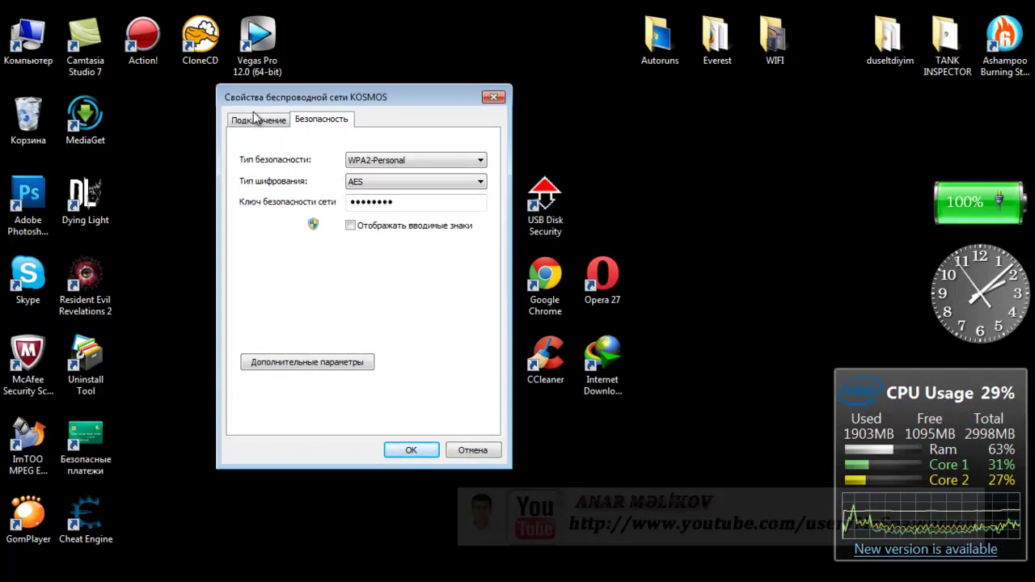
pyautogui.click(262, 120)
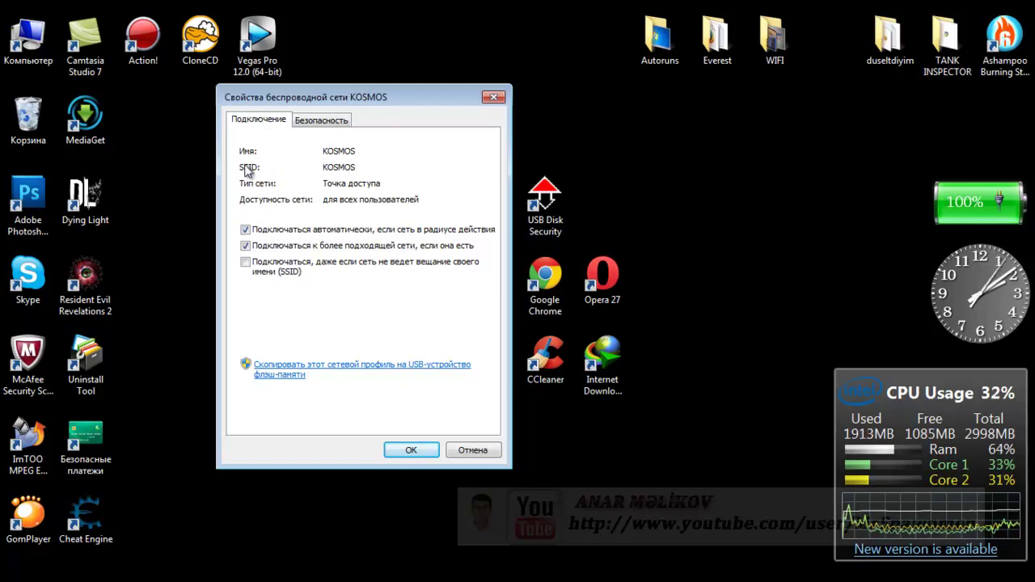
pyautogui.click(494, 98)
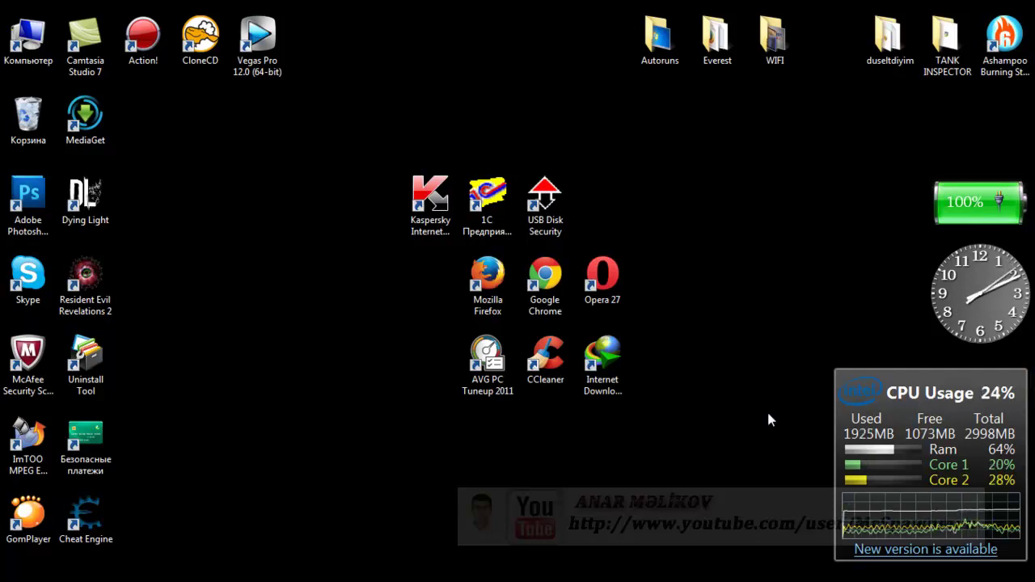
pyautogui.click(955, 581)
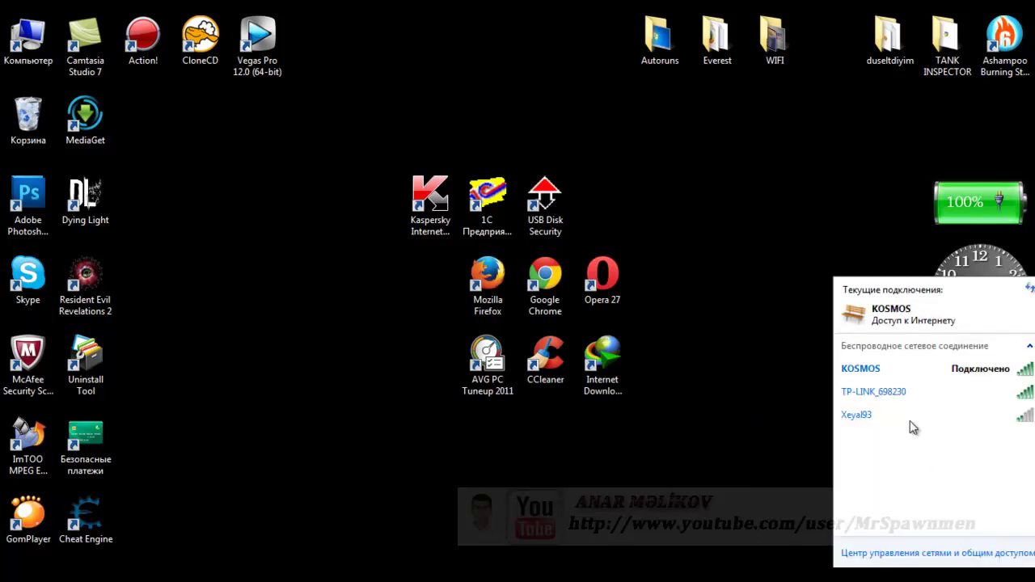
pyautogui.rightClick(907, 370)
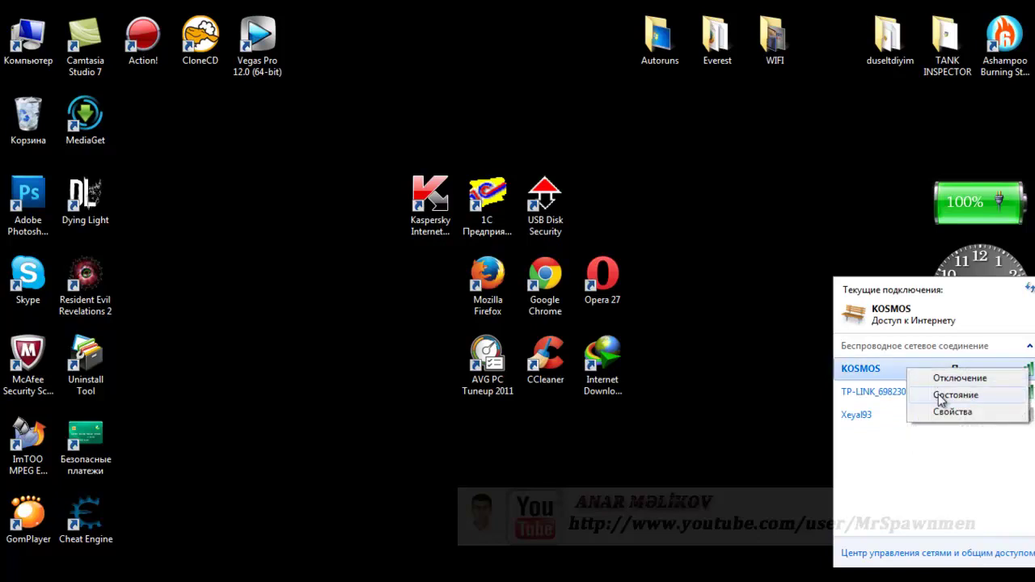
pyautogui.click(939, 396)
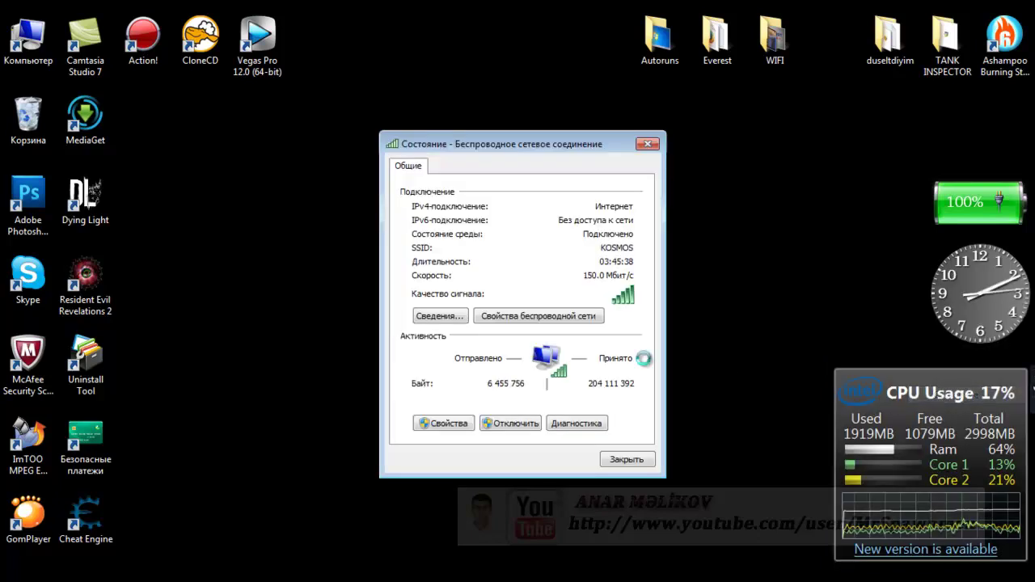
pyautogui.click(451, 317)
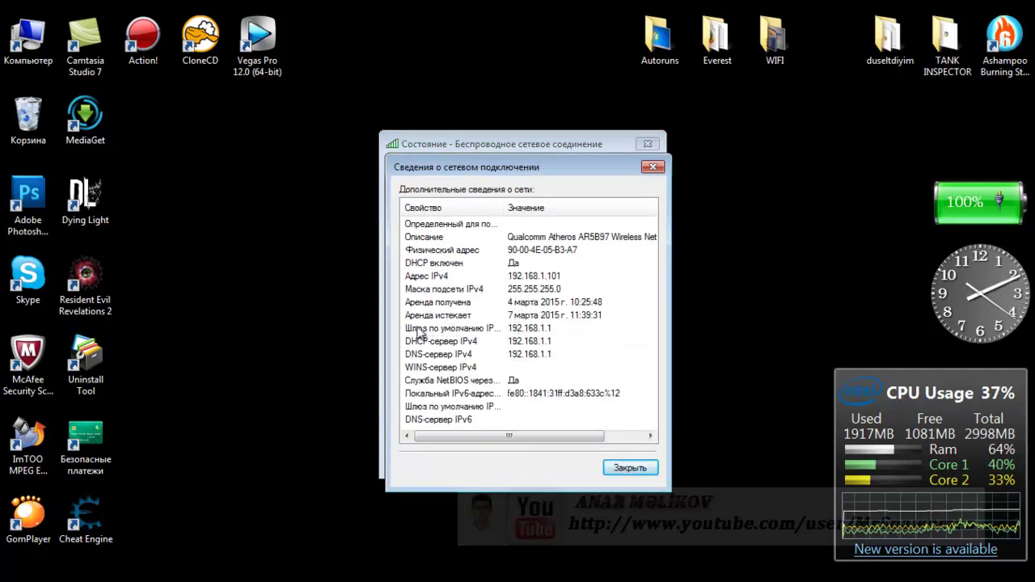
pyautogui.click(510, 332)
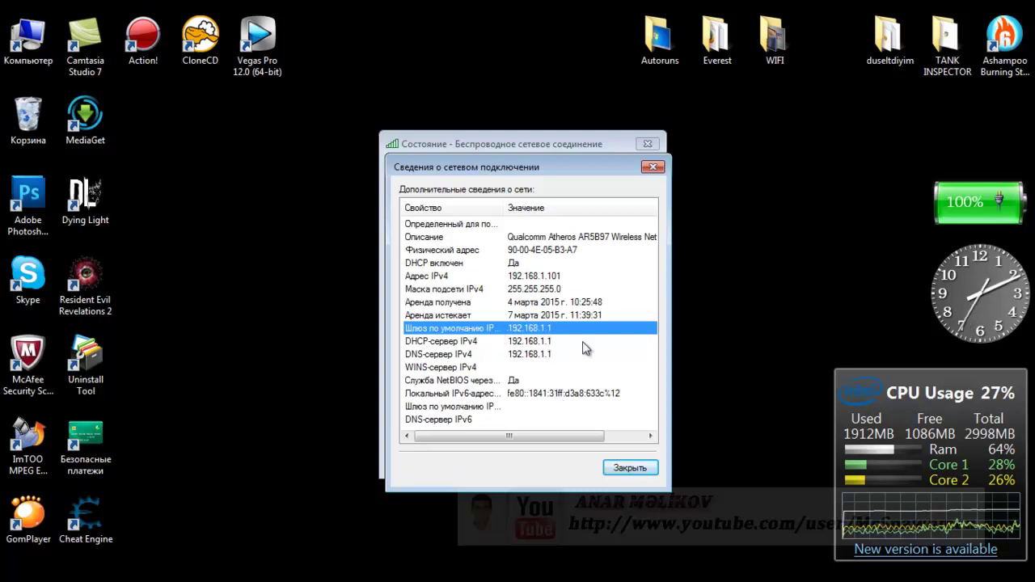
pyautogui.hscroll(3, 585, 348)
pyautogui.hscroll(-3, 585, 348)
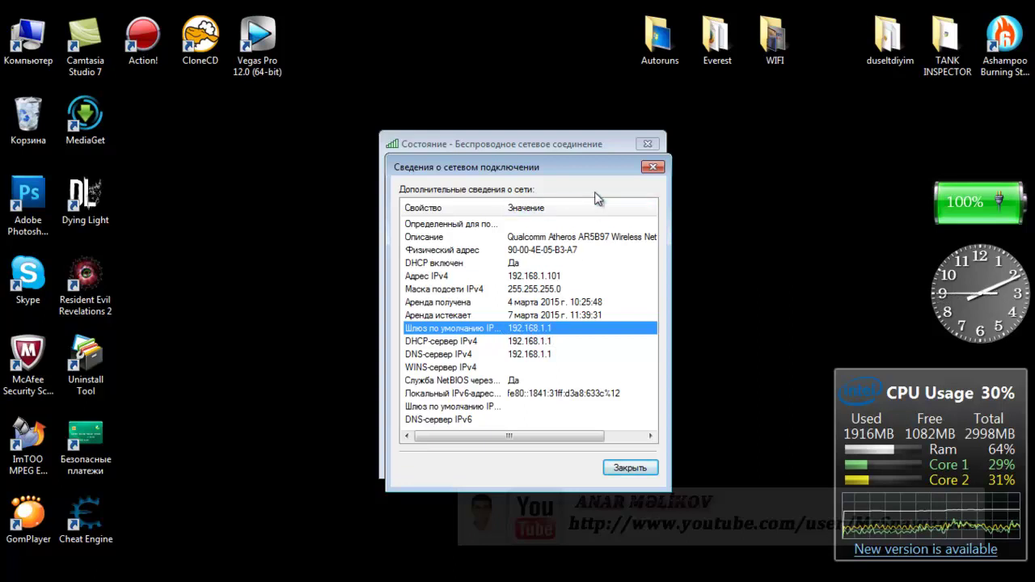
pyautogui.click(652, 166)
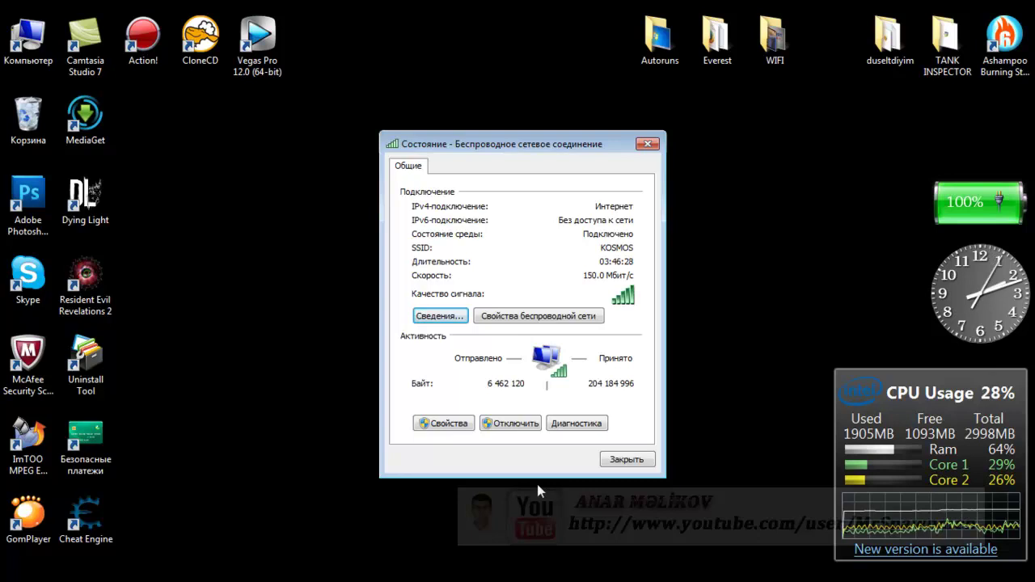
pyautogui.press('Escape')
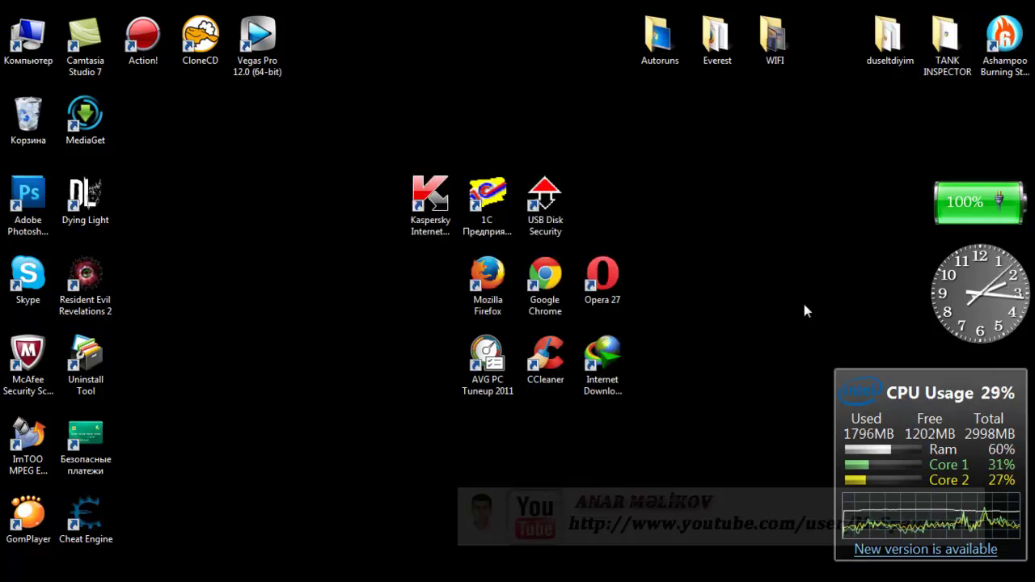